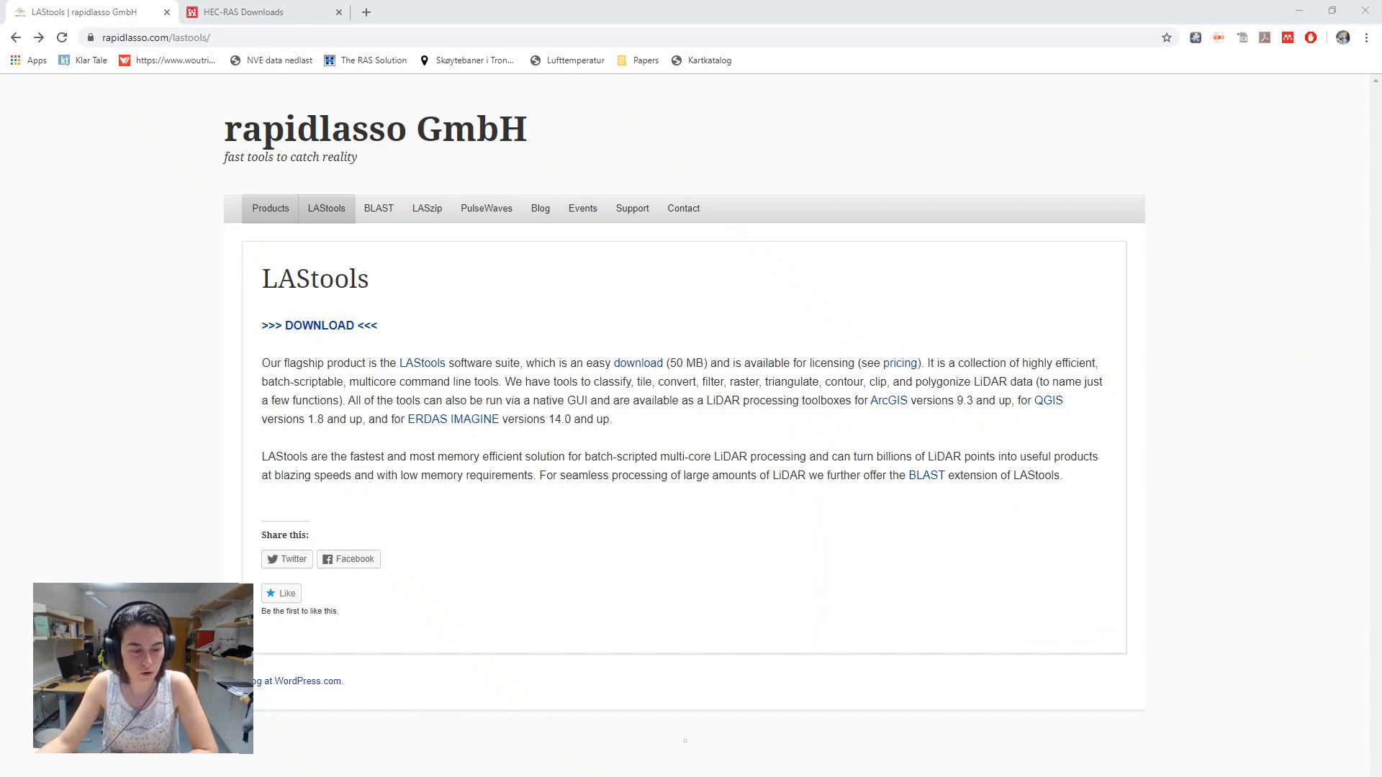
Step: Switch to File Explorer and open the 01 LAZdata folder under LasTools and HEC-RAS\02 Data
mouse_move(158, 776)
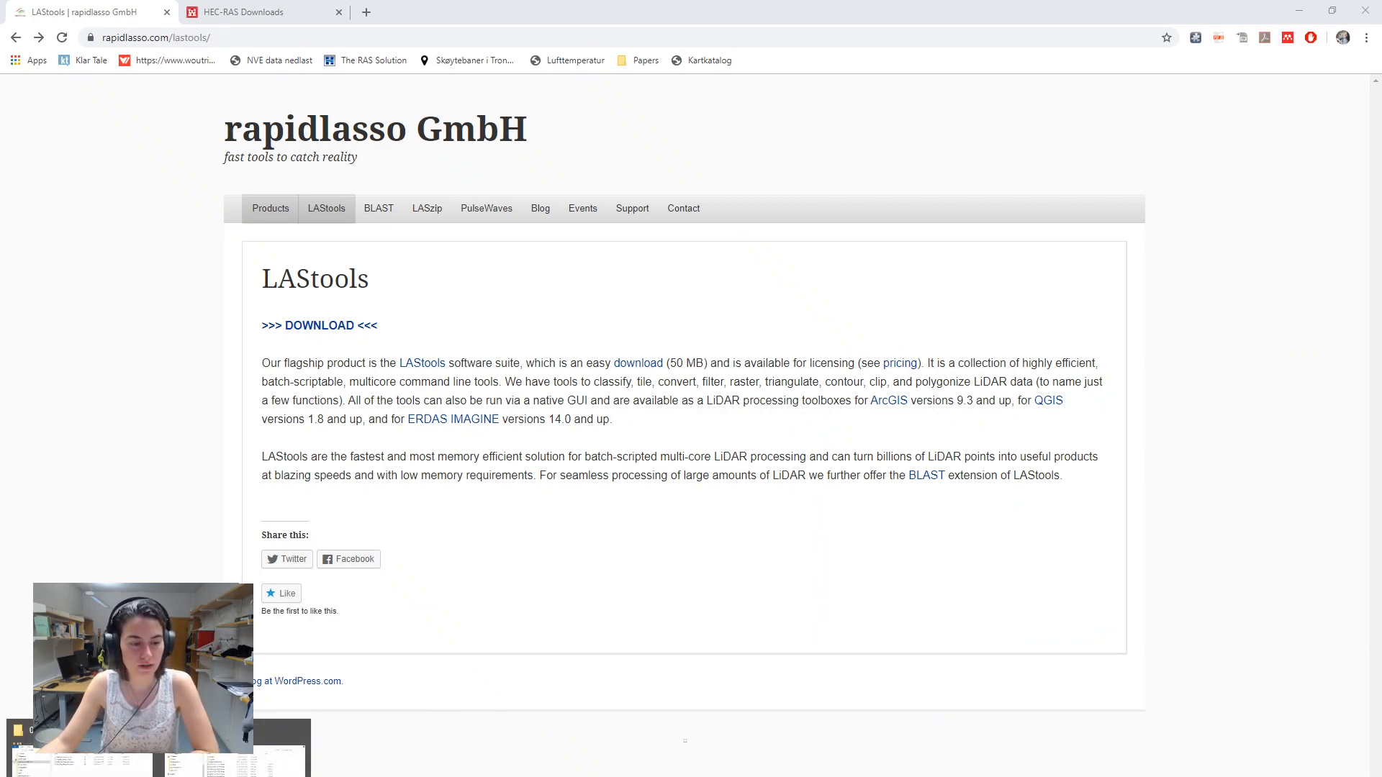
click(79, 765)
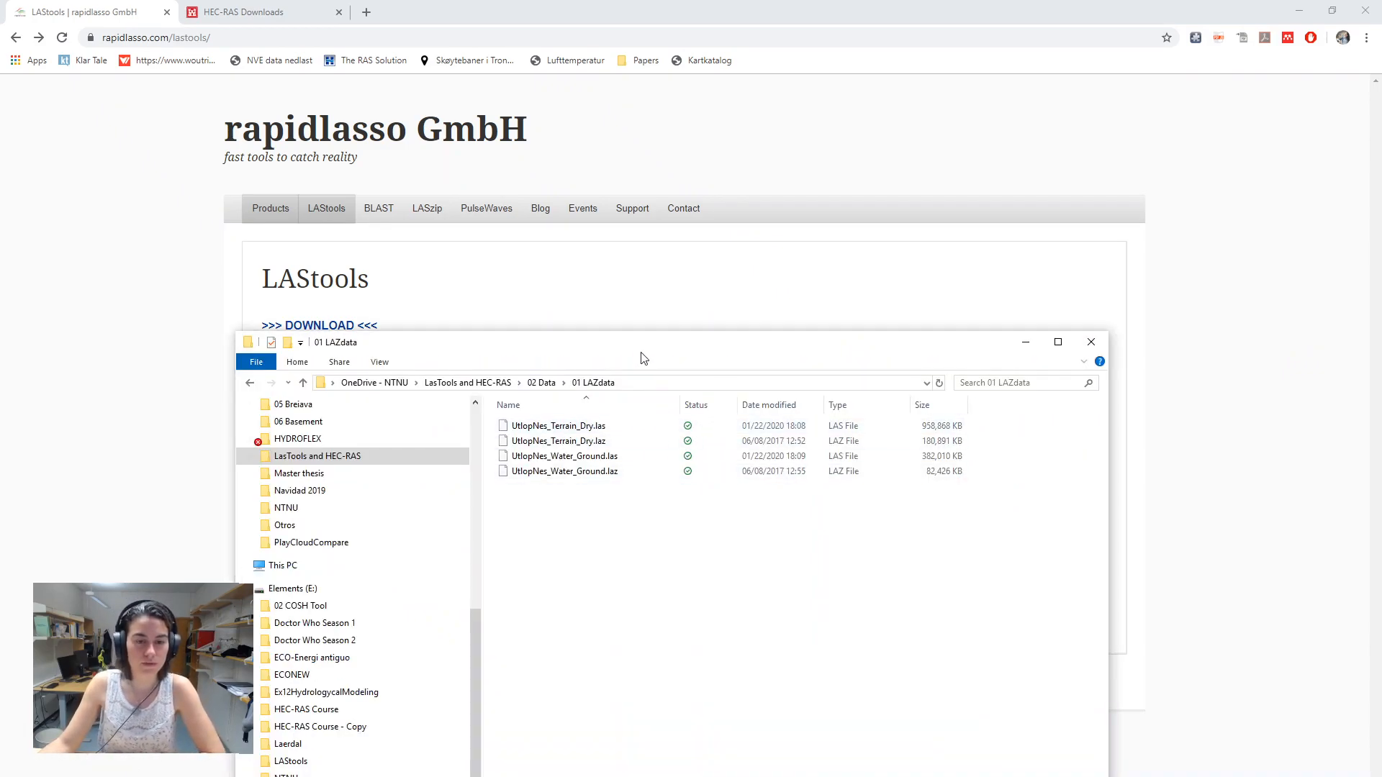
drag(644, 358, 655, 271)
click(314, 296)
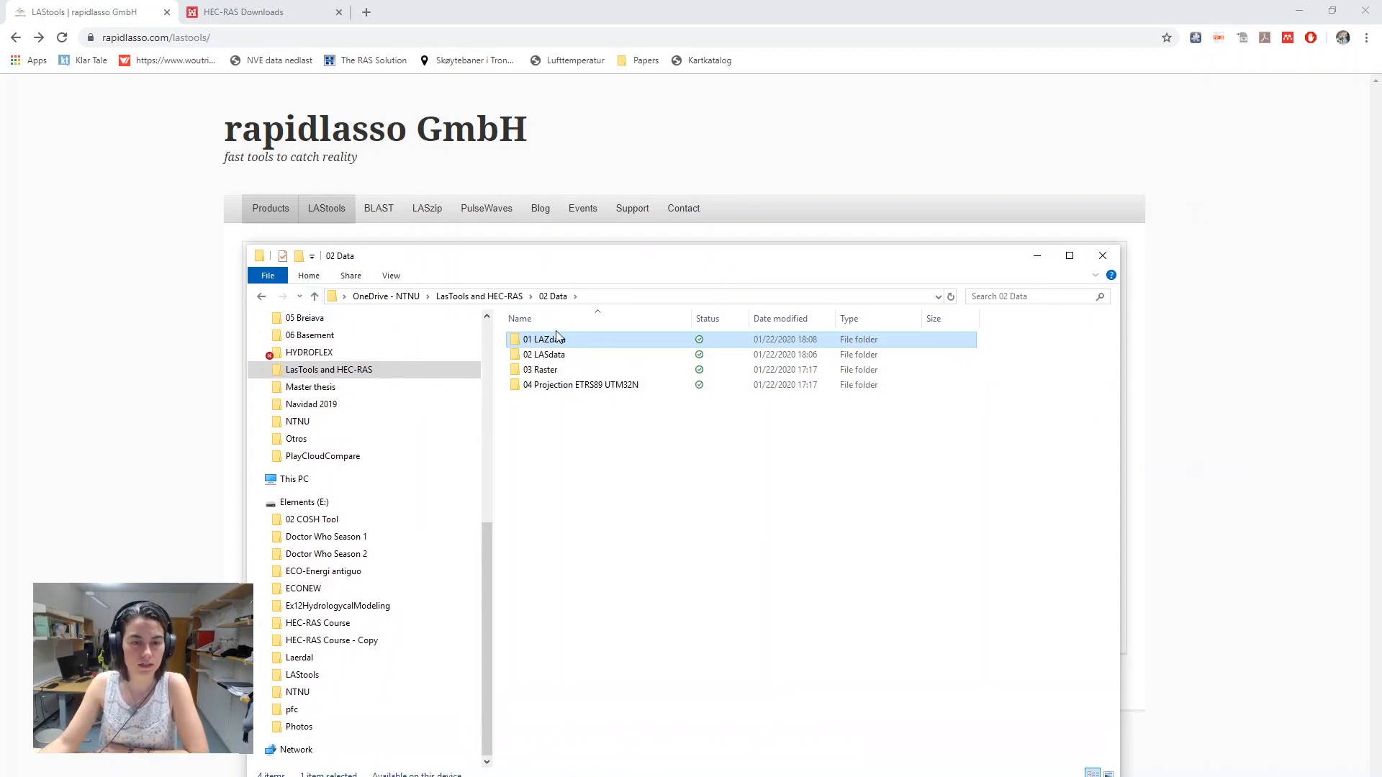
double_click(557, 337)
Step: Delete UtlopNes_Terrain_Dry.las and UtlopNes_Water_Ground.las from the 01 LAZdata folder, keeping the two LAZ files
drag(602, 428, 570, 368)
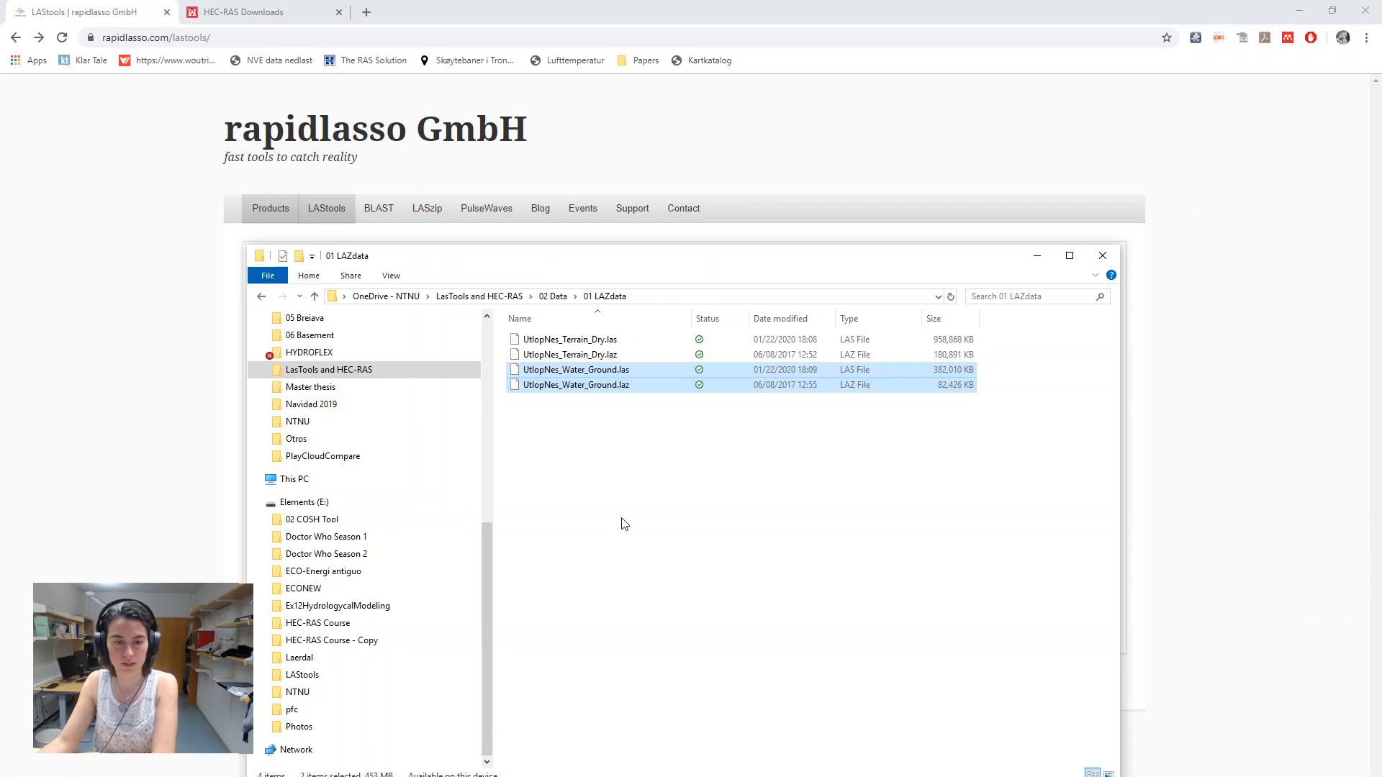
click(621, 387)
click(618, 370)
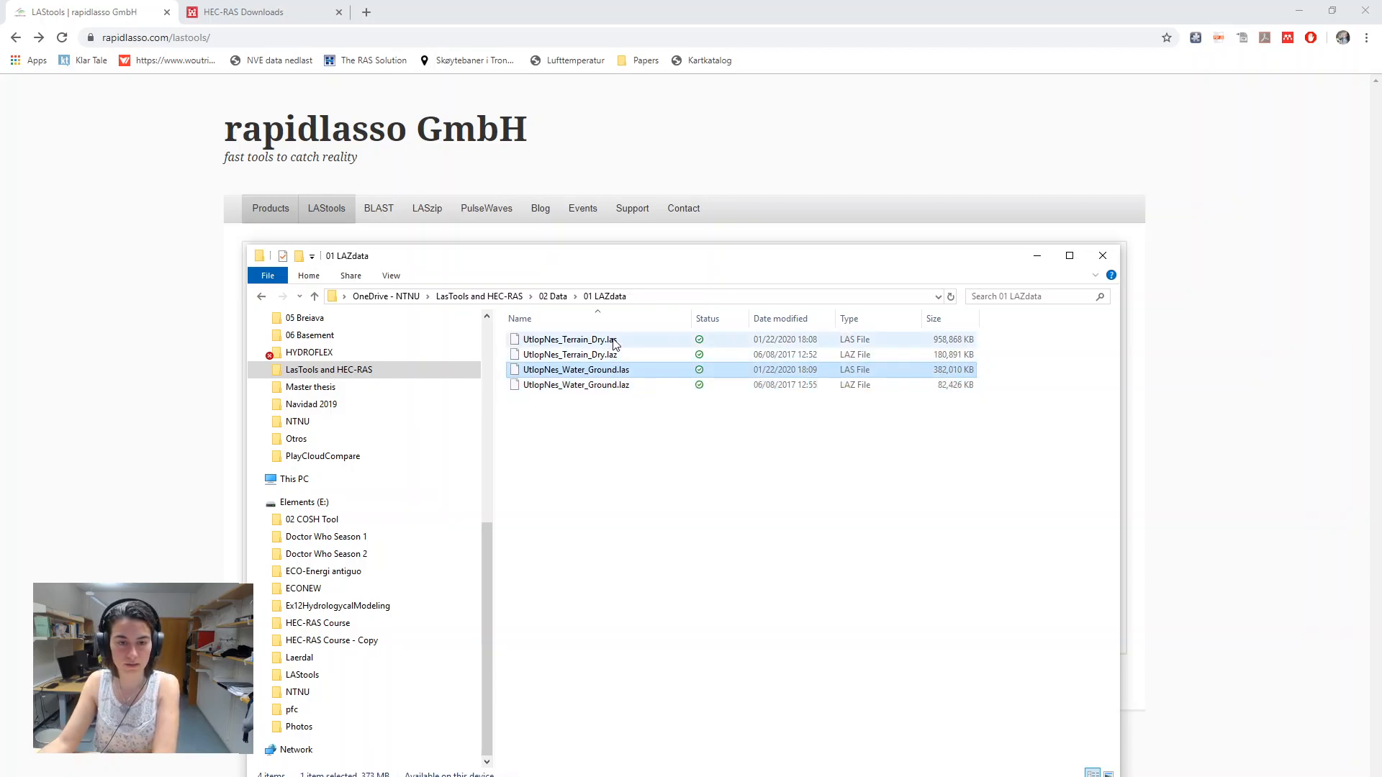
ctrl+click(614, 340)
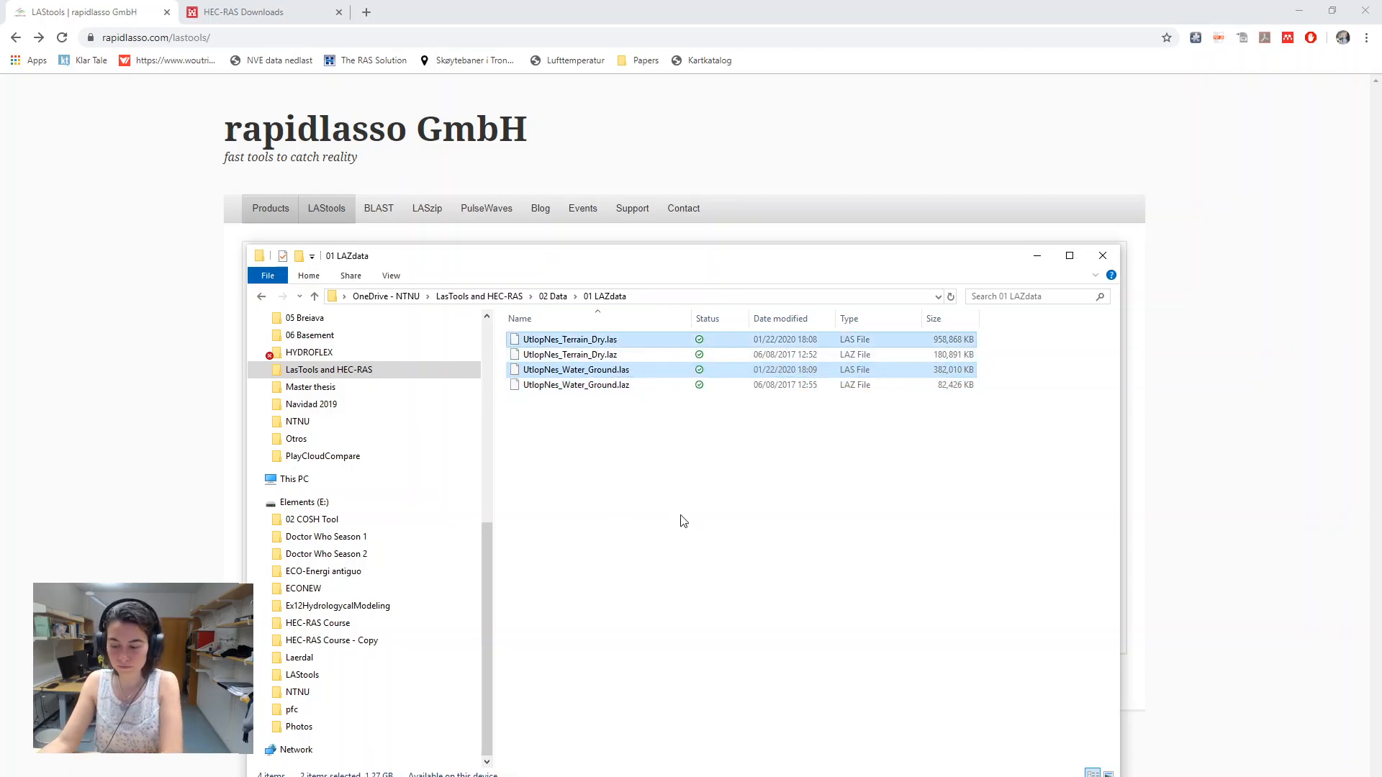
key(Delete)
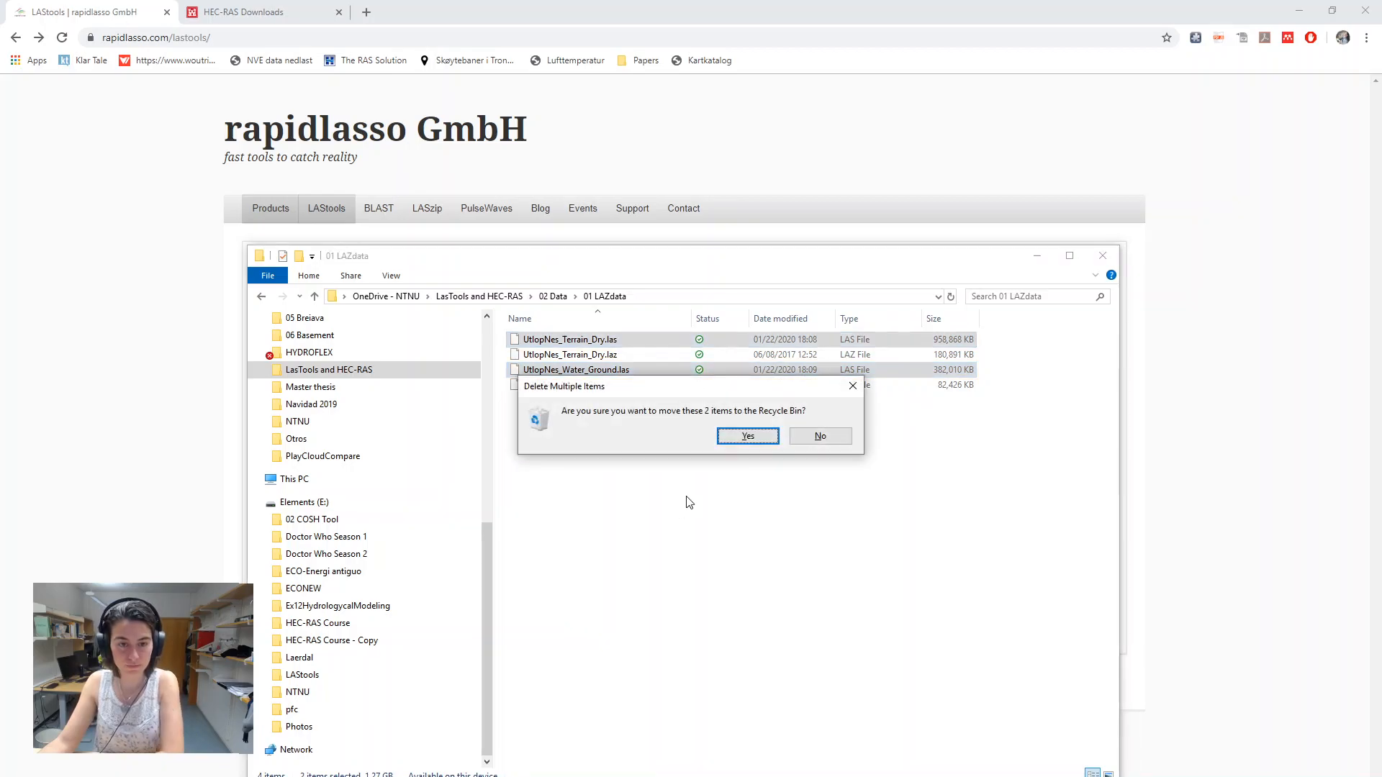
click(748, 436)
click(620, 355)
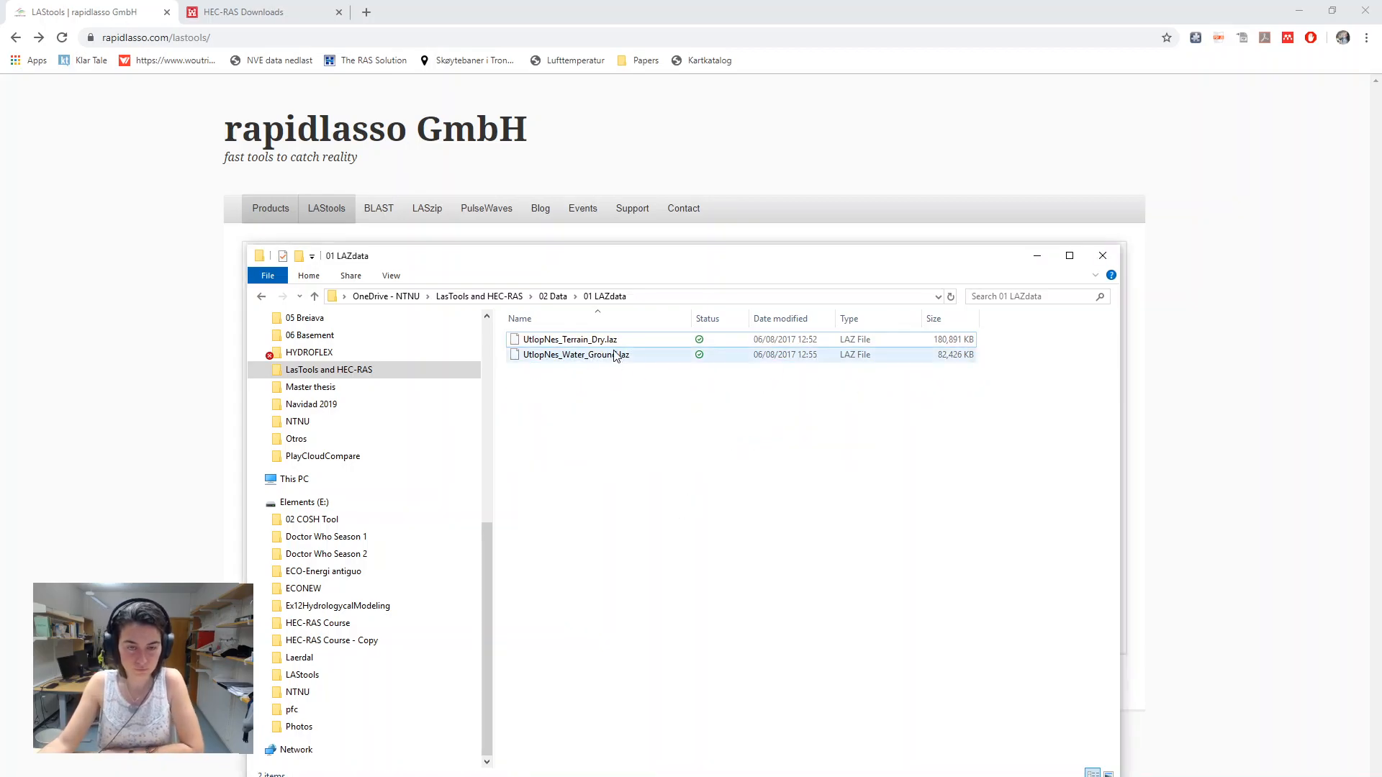
drag(626, 358, 589, 669)
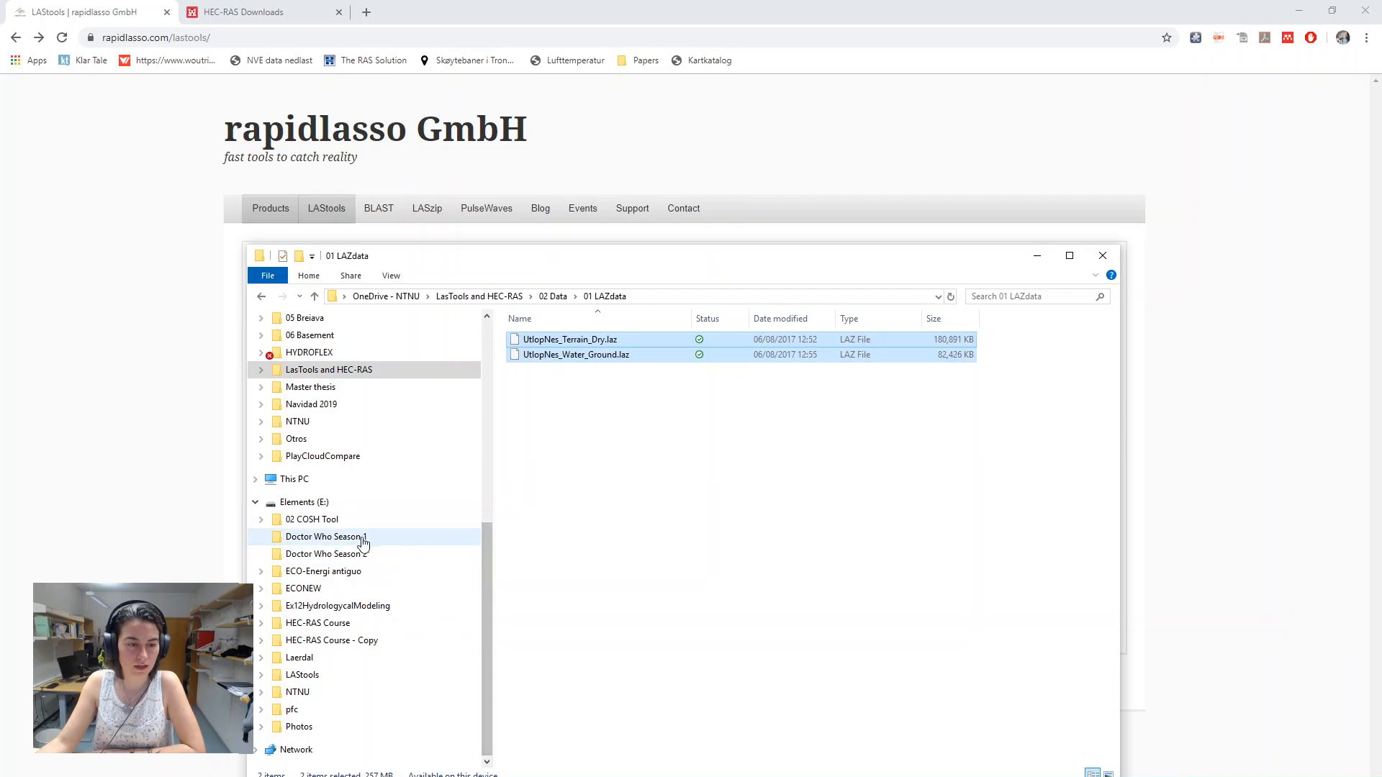
Step: Open the bin folder of LAStools on drive E: and launch las2las.exe
click(331, 675)
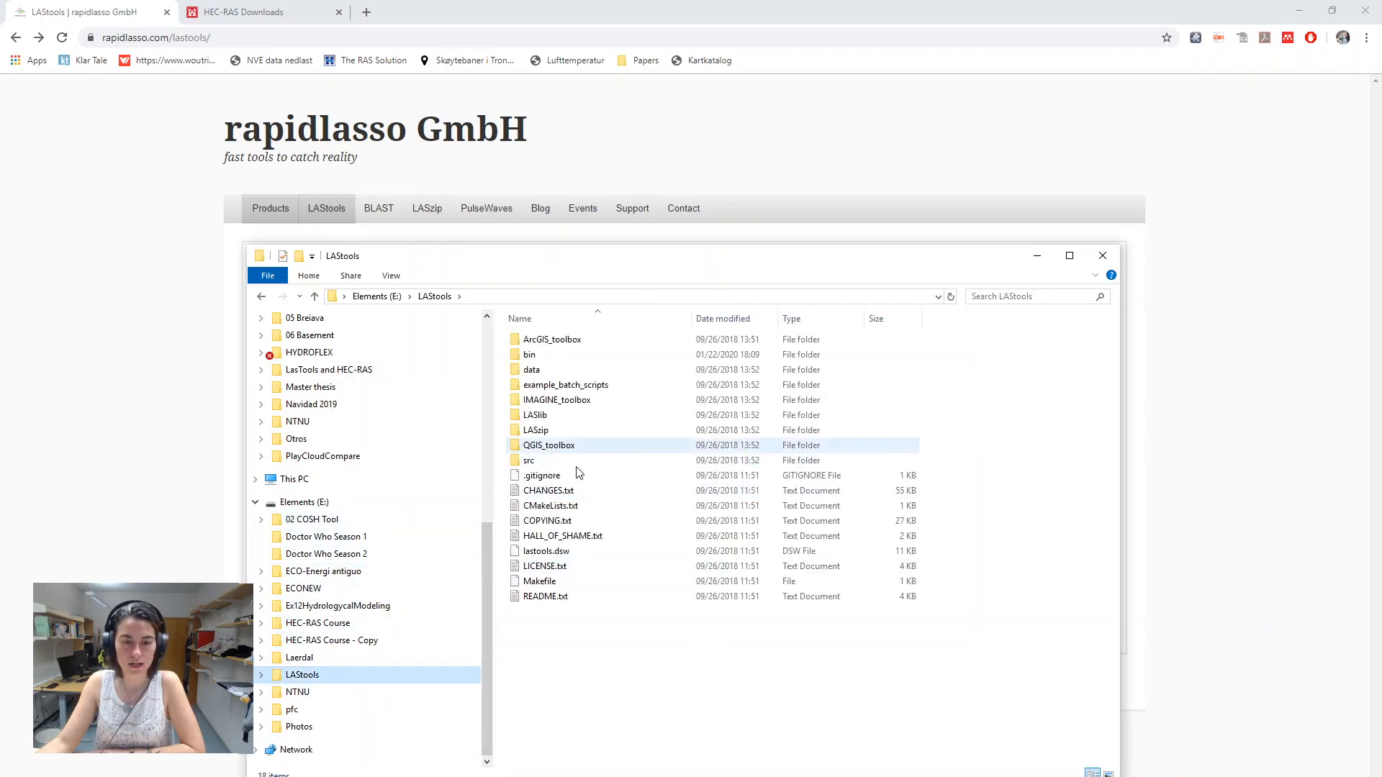
double_click(585, 355)
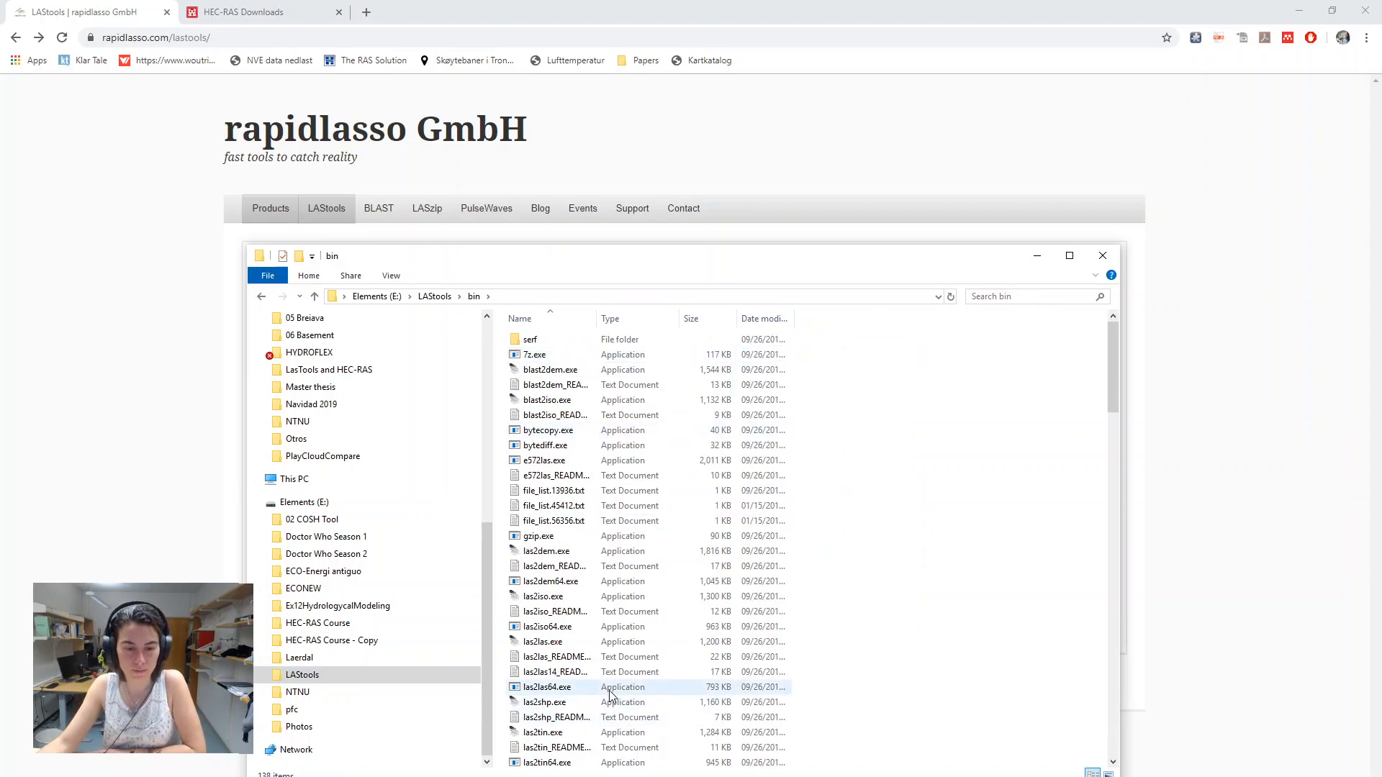
click(550, 643)
double_click(549, 643)
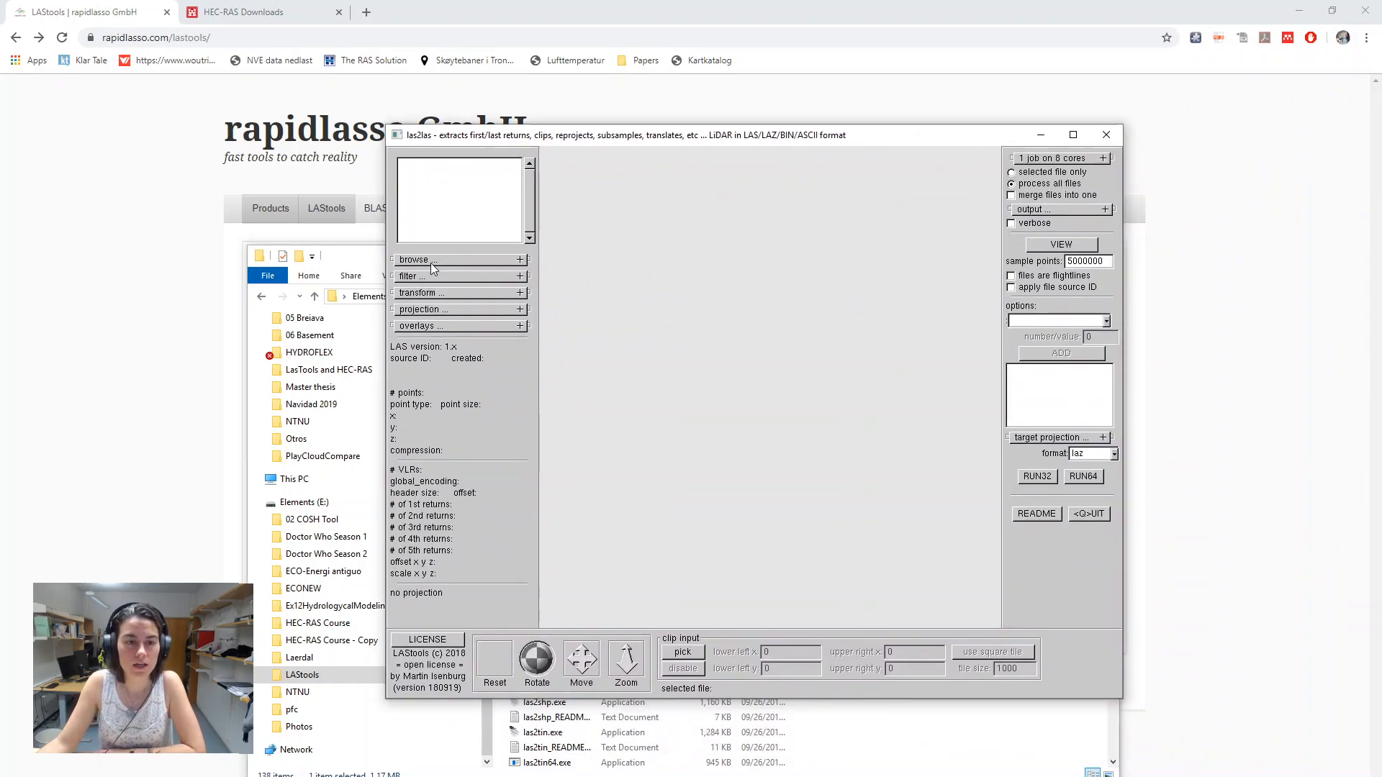
Step: Switch the las2las input file browser to the C:\ directory
click(414, 263)
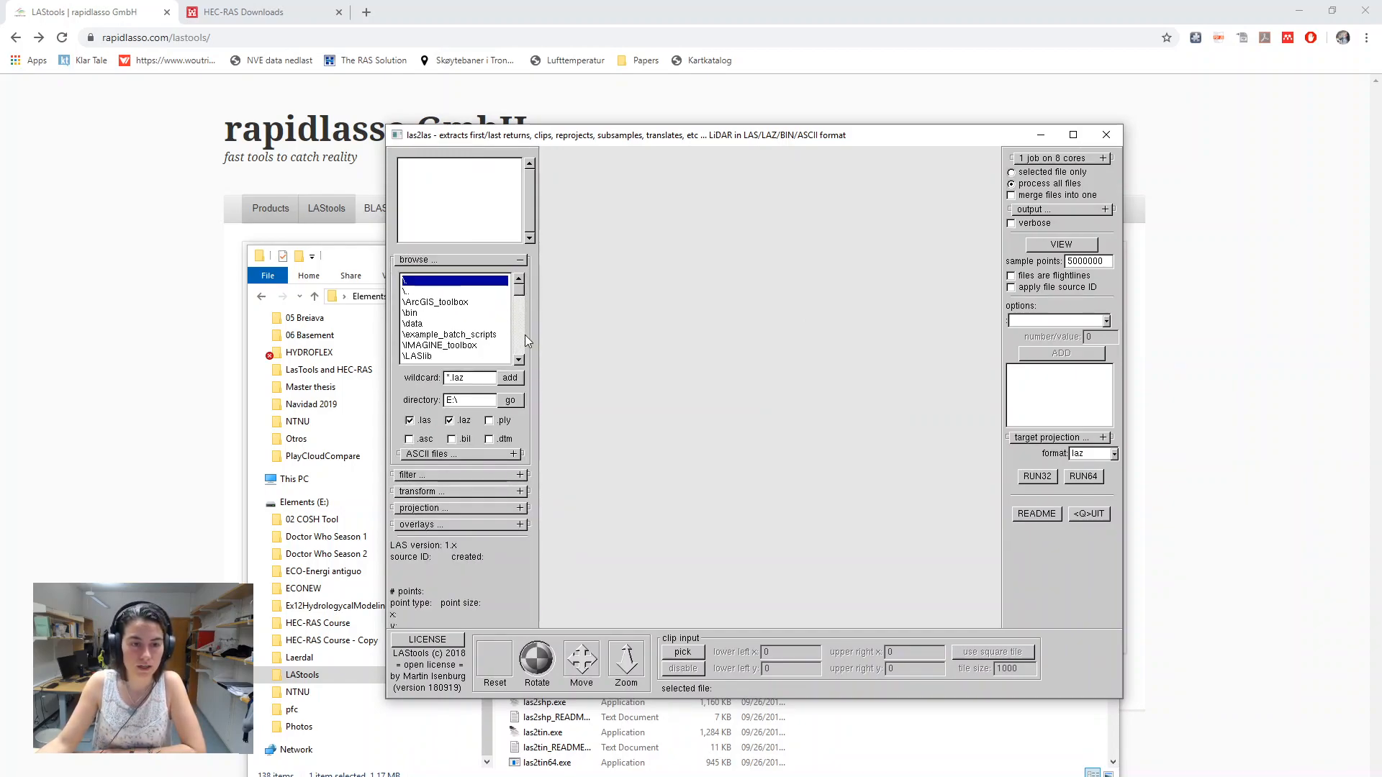
click(519, 360)
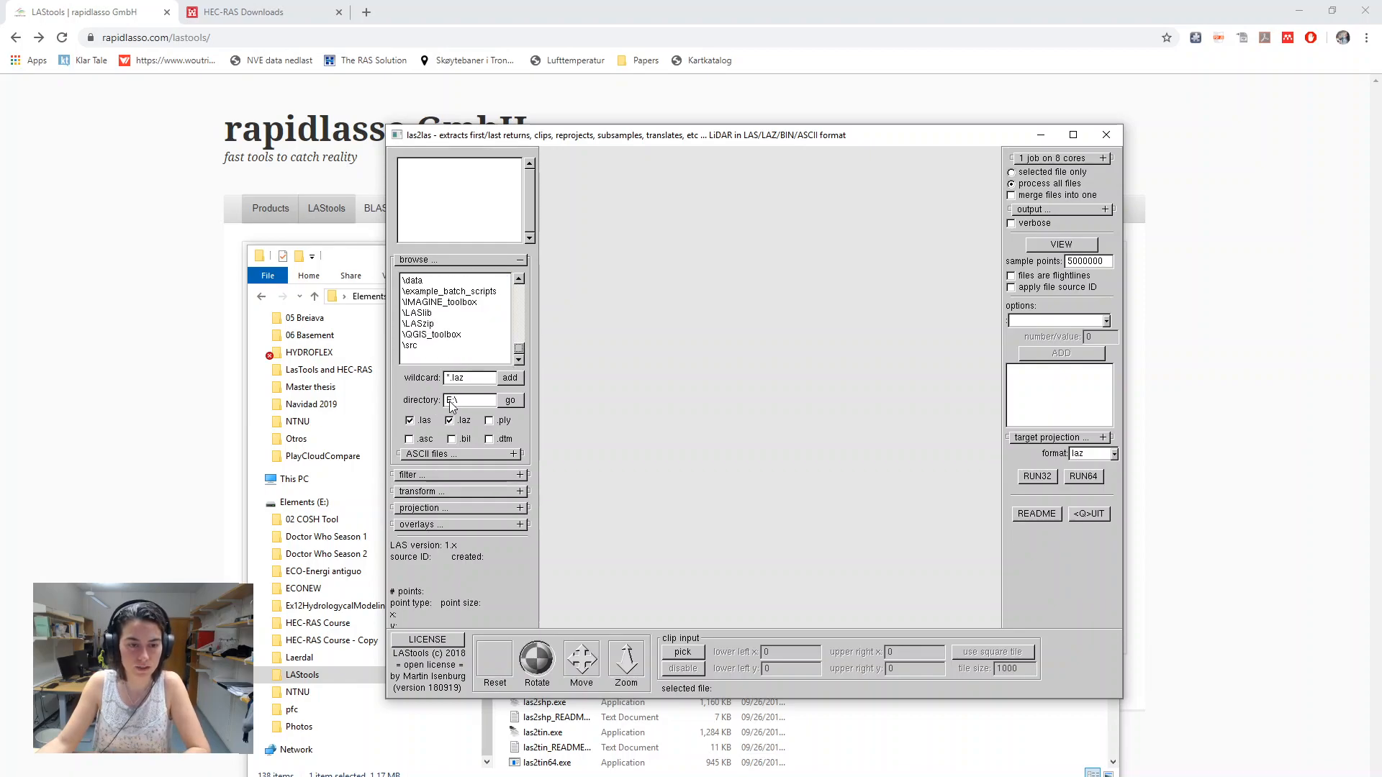
text(C)
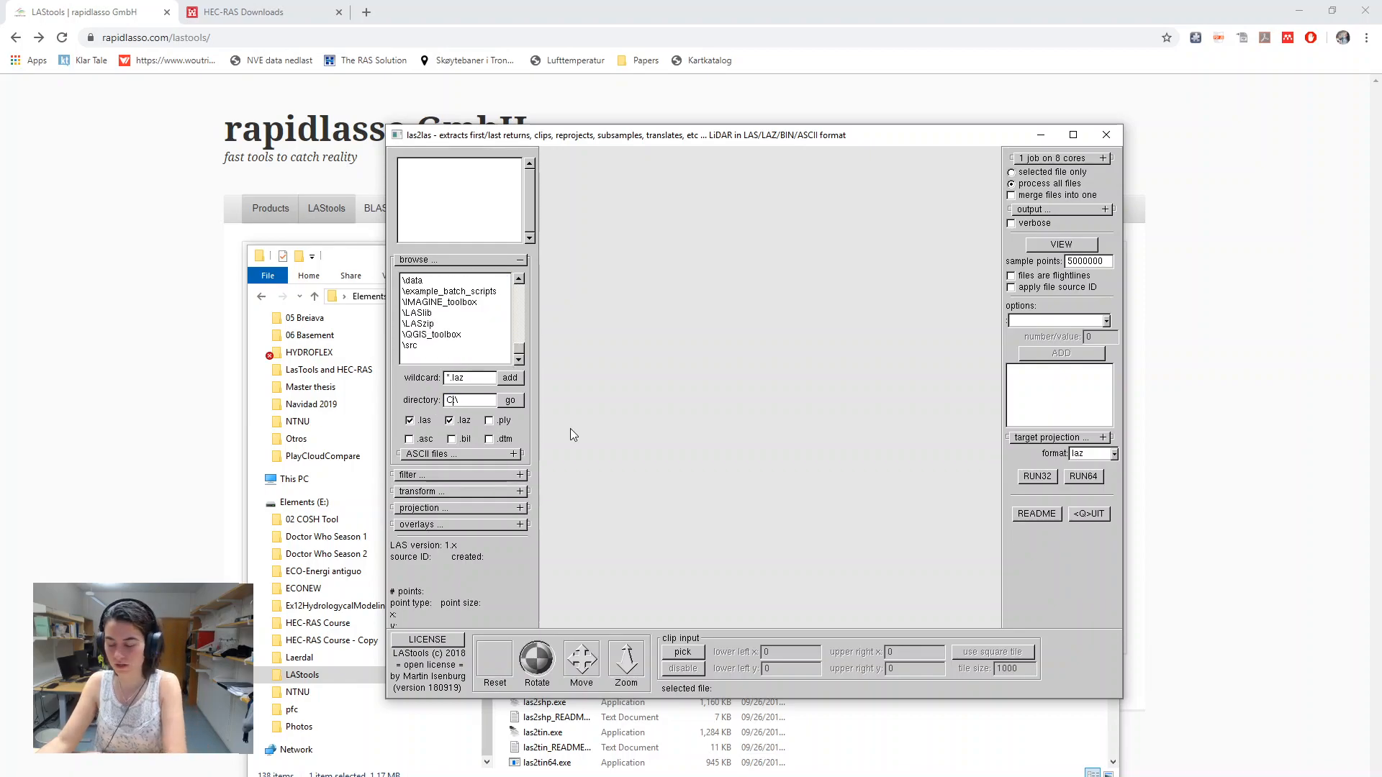
click(510, 400)
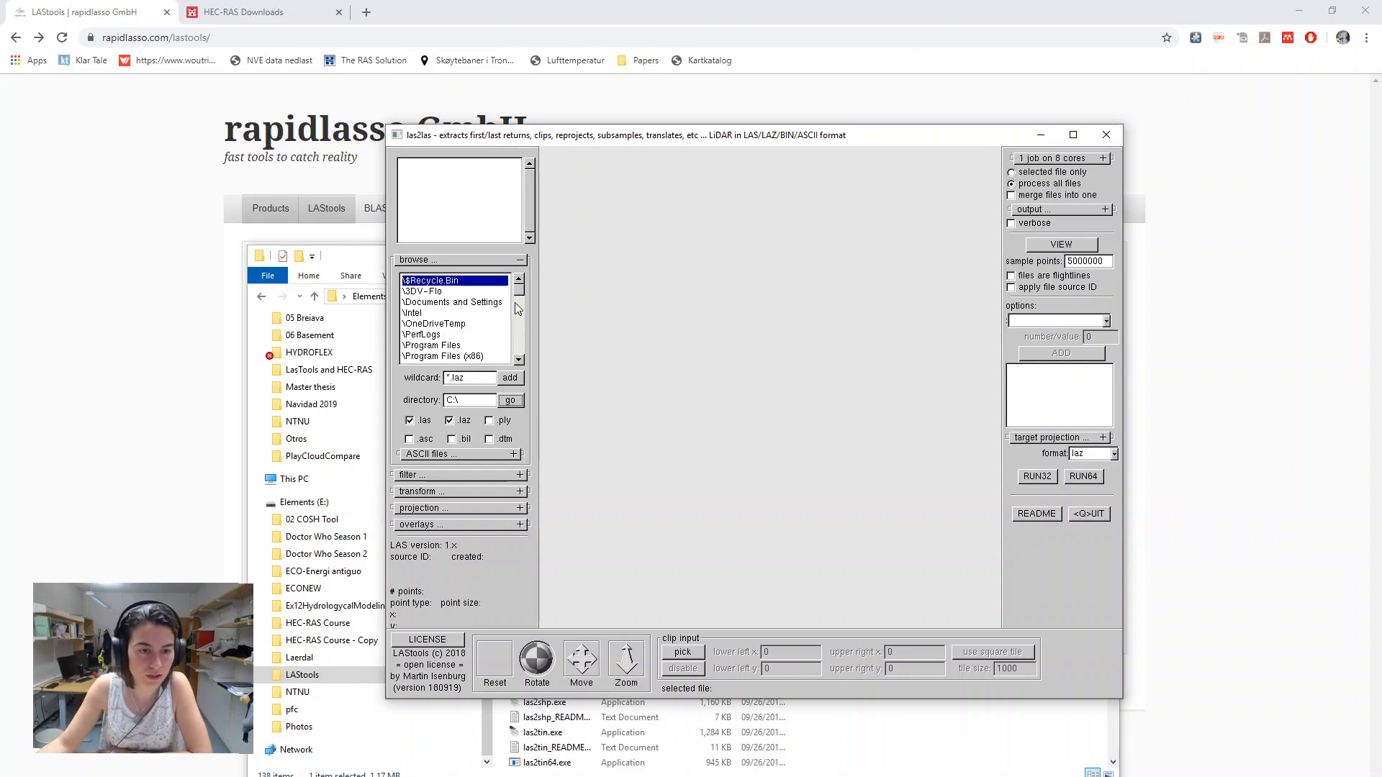
Step: Browse through Users and the OneDrive - NTNU folder to LasTools and HEC-RAS\02 Data
scroll(522, 362, down, 4)
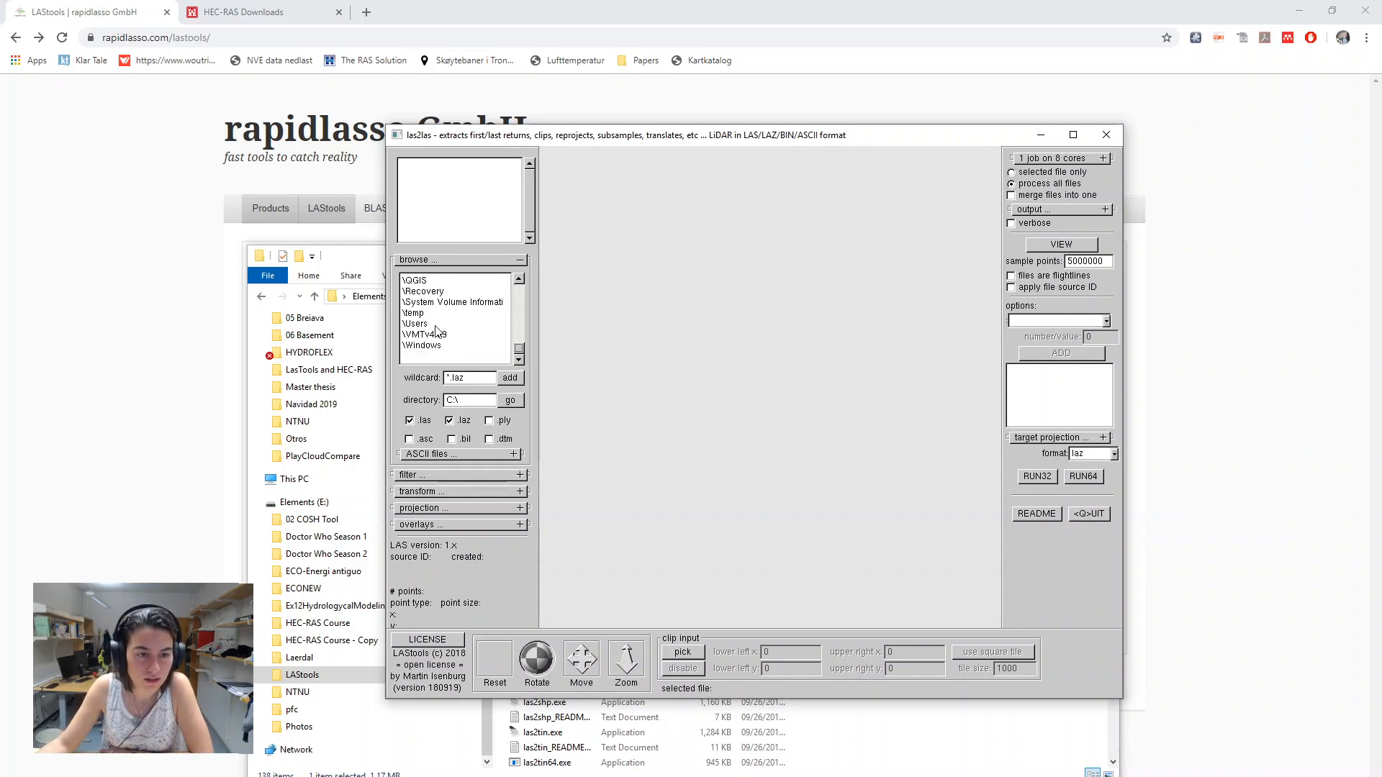
double_click(432, 335)
double_click(422, 324)
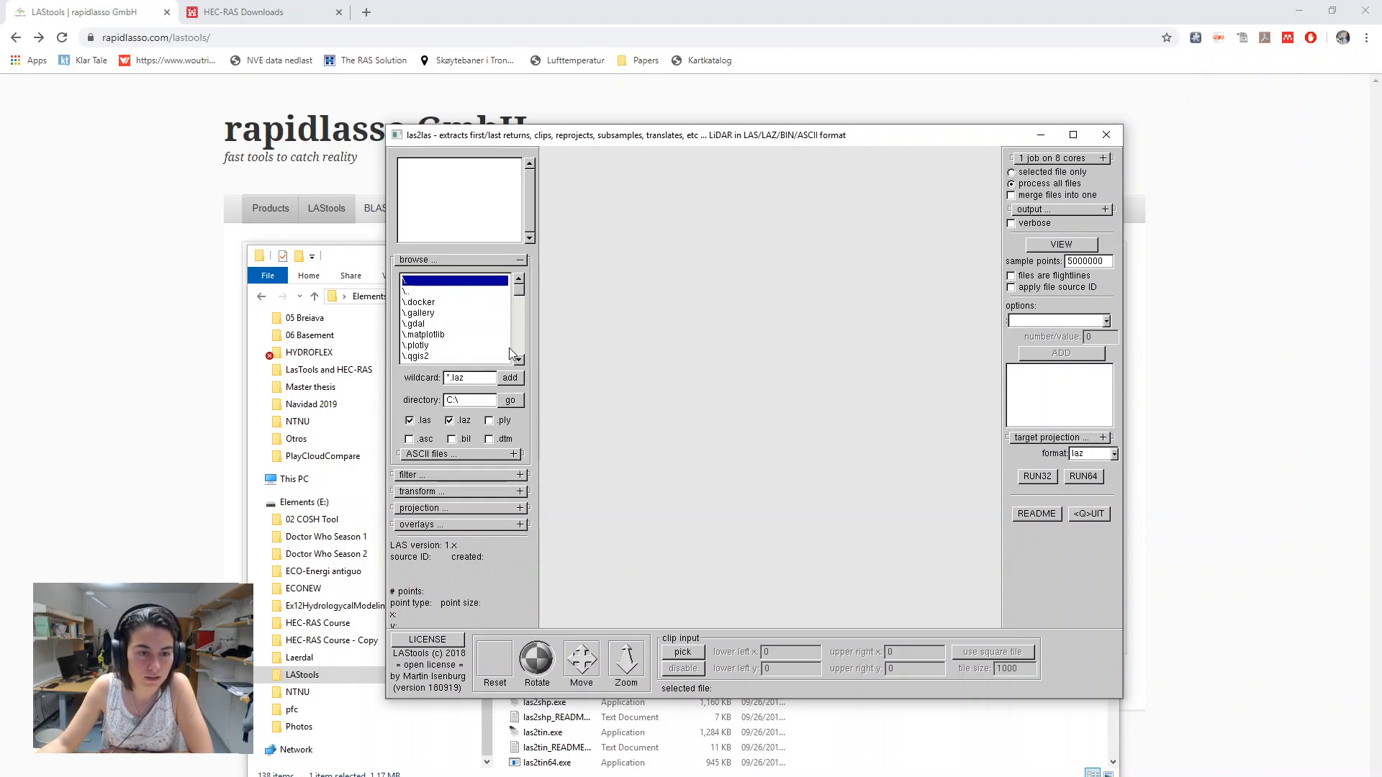
drag(519, 292, 512, 334)
double_click(465, 338)
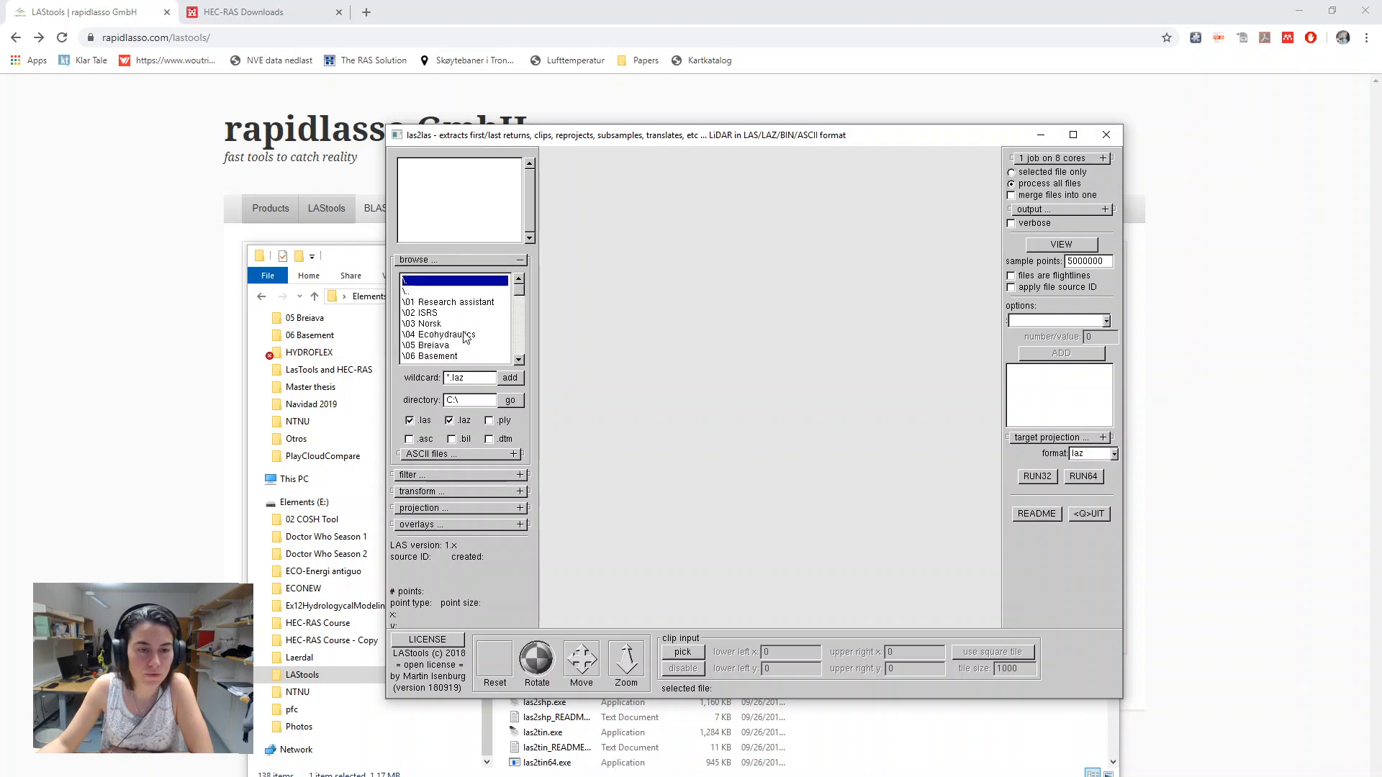
scroll(518, 358, down, 2)
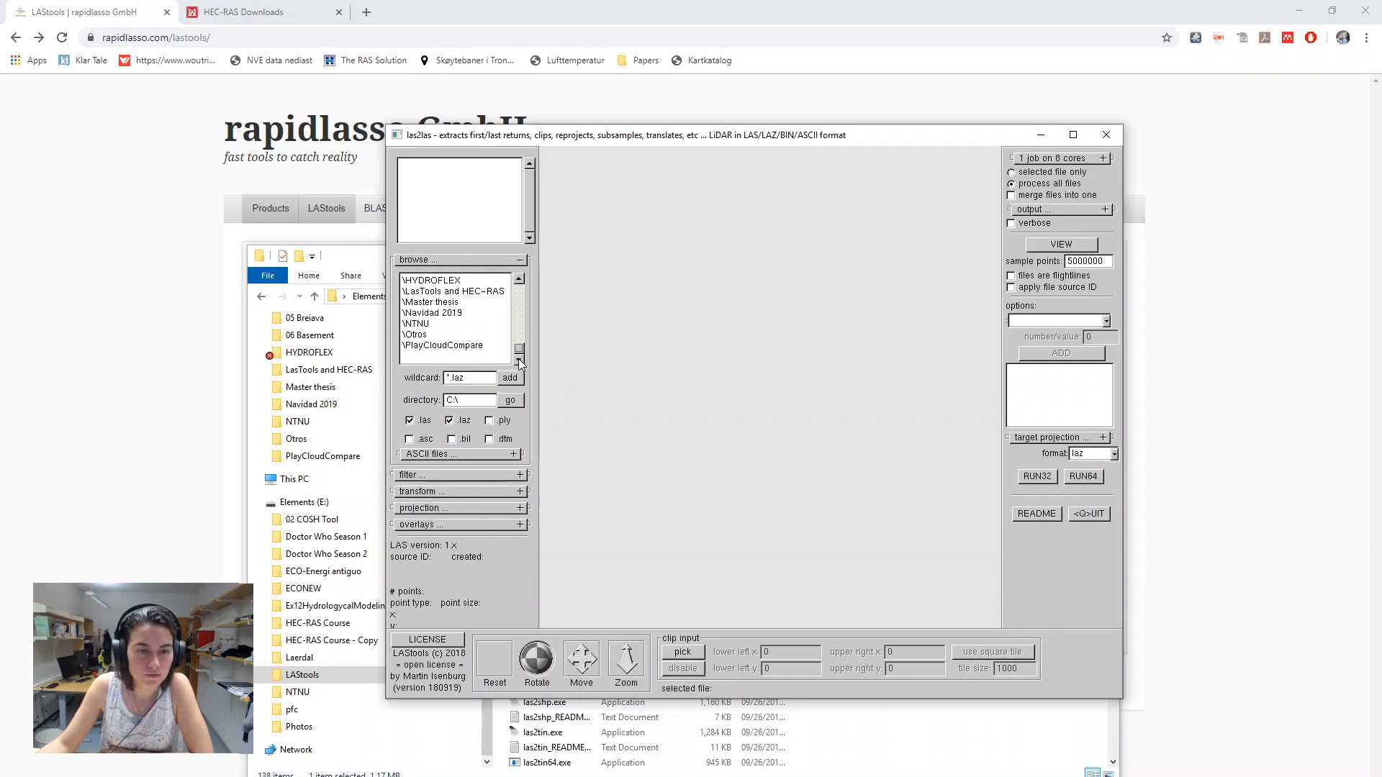
double_click(453, 291)
double_click(435, 304)
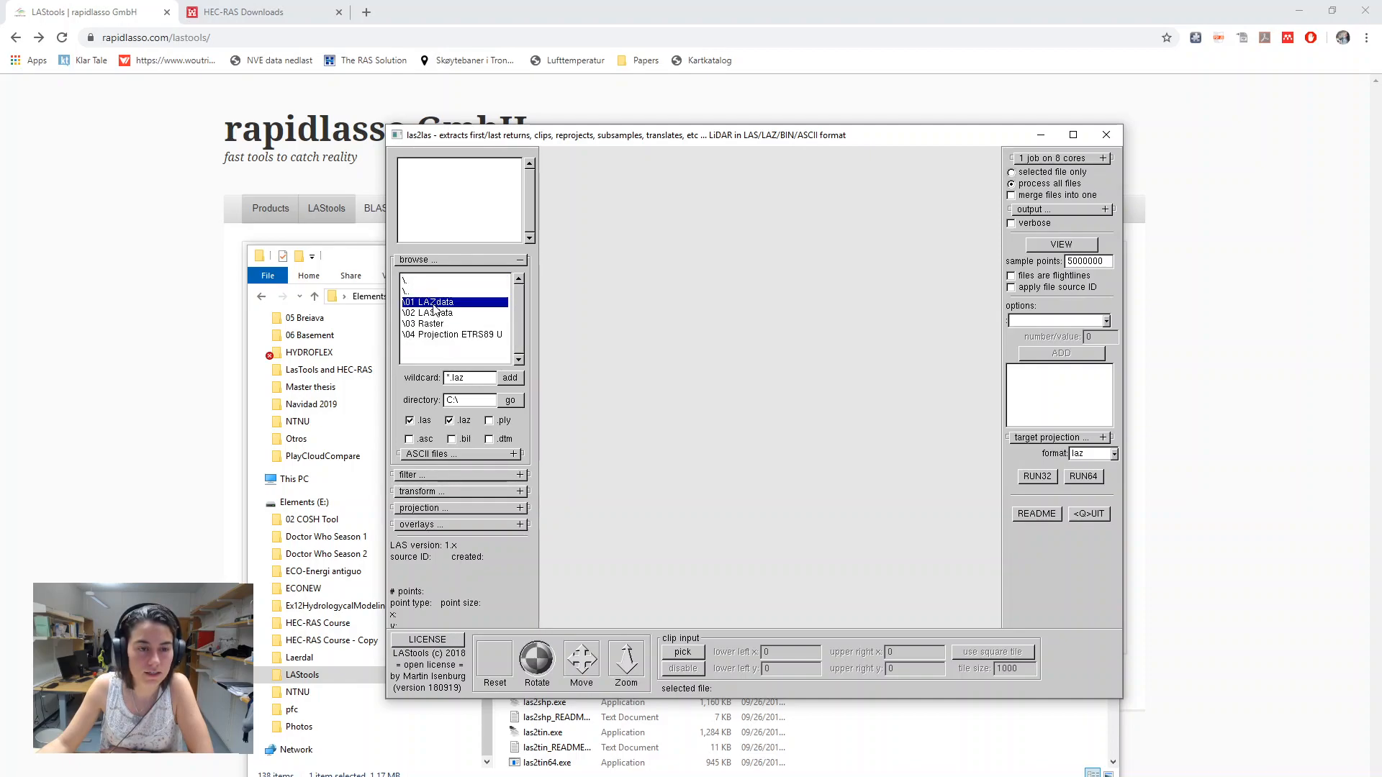
Step: Open 01 LAZdata and add UtlopNes_Terrain_Dry.laz and UtlopNes_Water_Ground.laz as input files
click(435, 304)
double_click(436, 304)
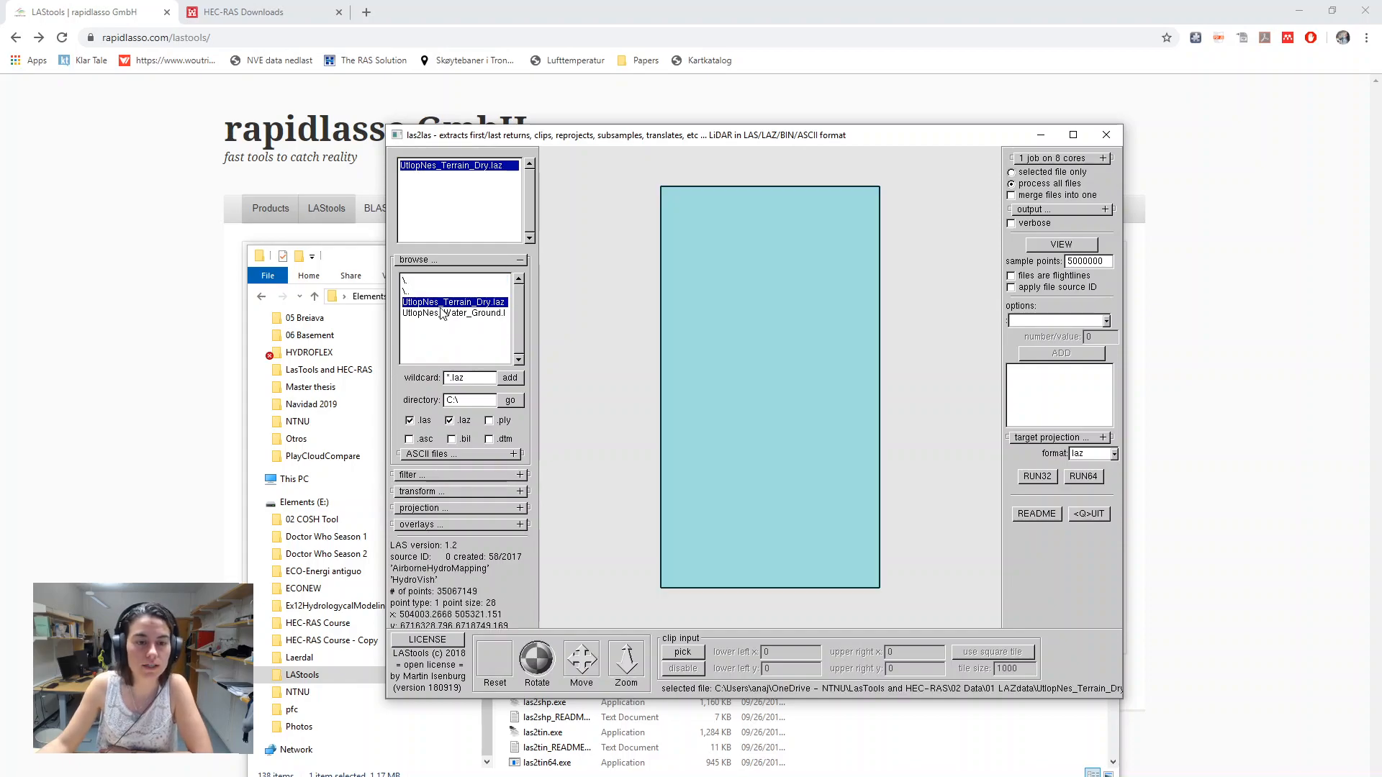
double_click(442, 313)
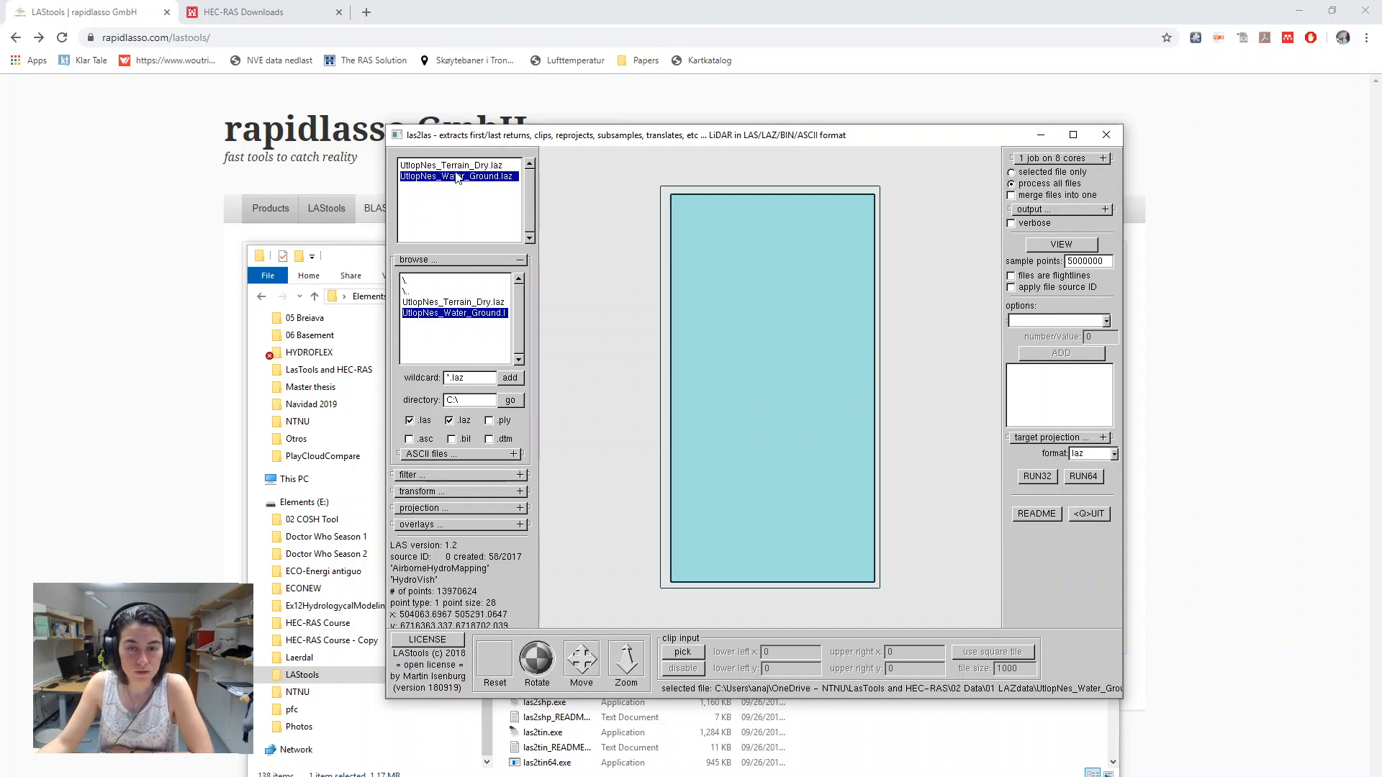
Step: Set the output directory to the 01 LAZdata folder under LasTools and HEC-RAS\02 Data
click(1033, 210)
click(1025, 231)
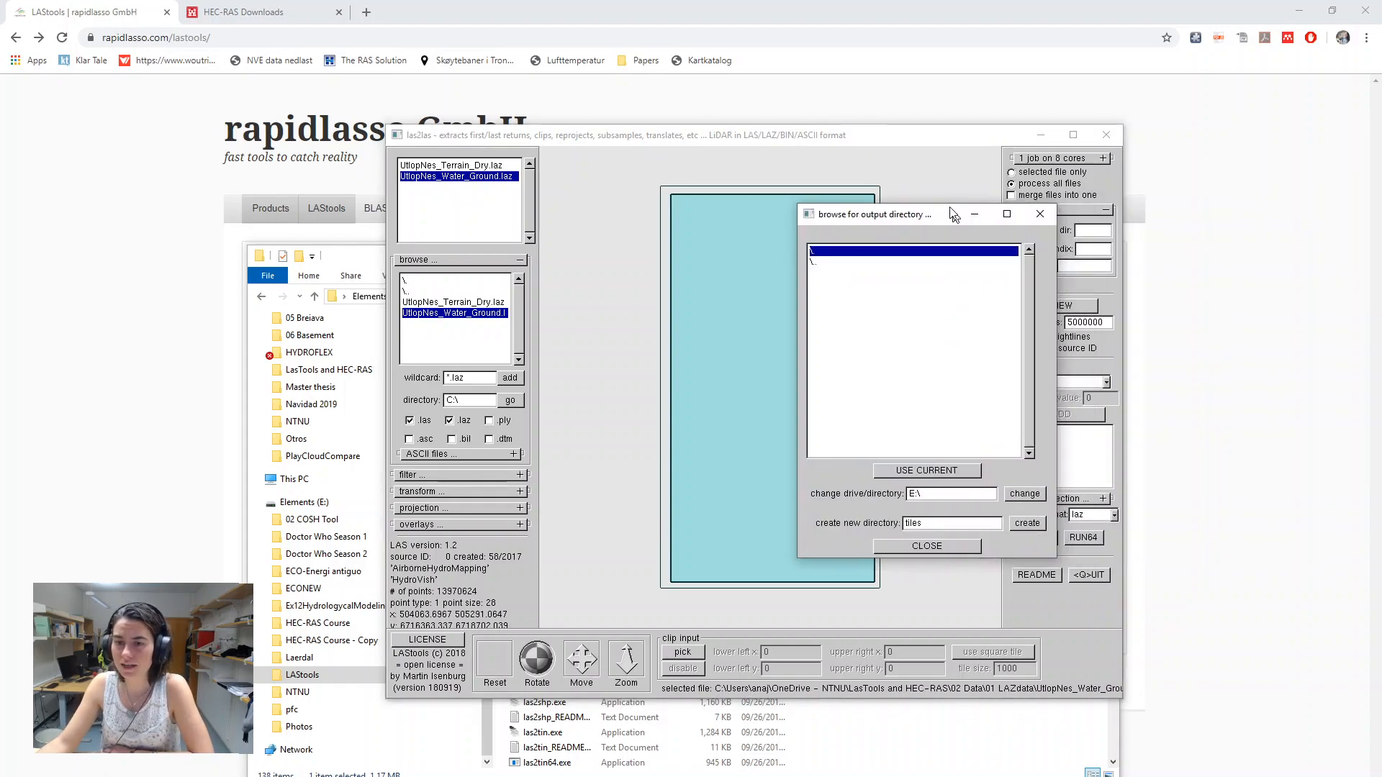
click(914, 466)
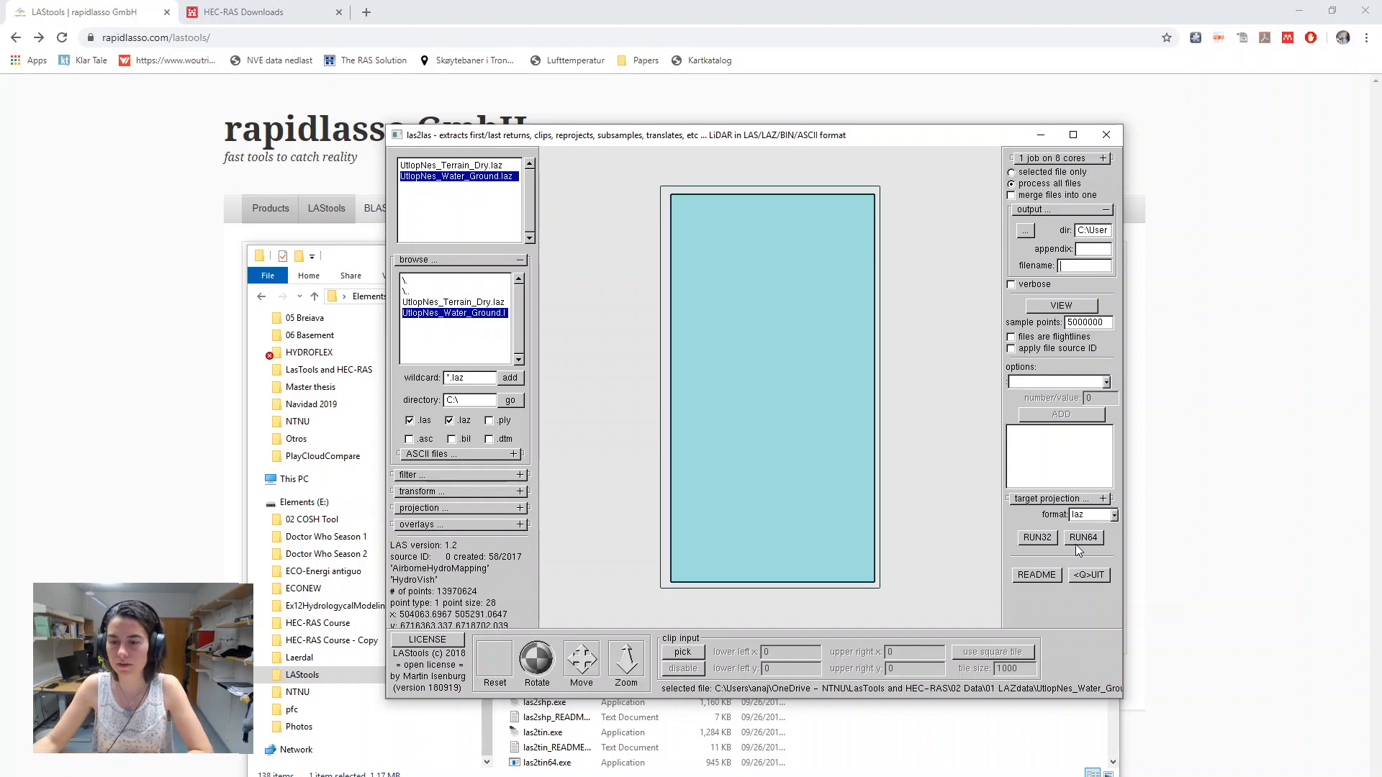
Step: Set the output format to las and start the 64-bit conversion of both files
click(1112, 515)
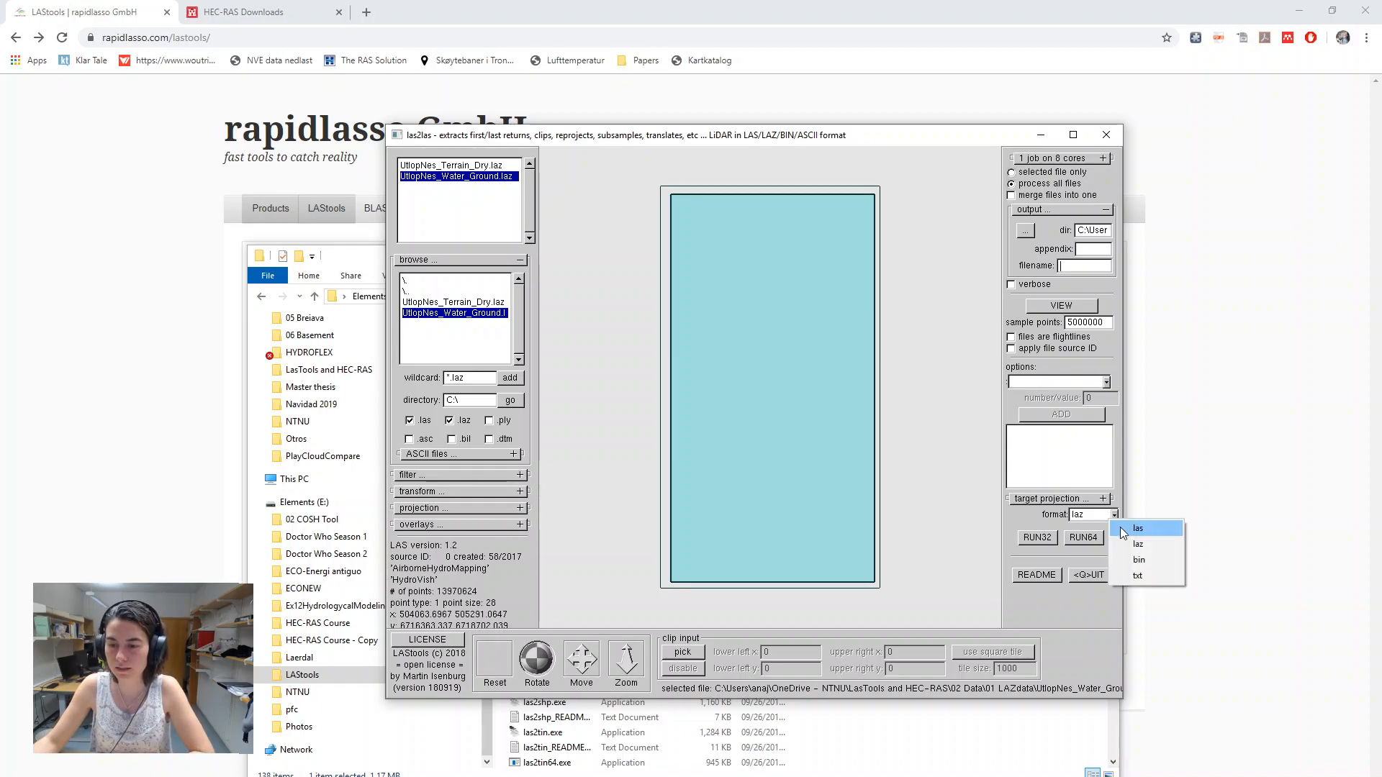
click(1122, 528)
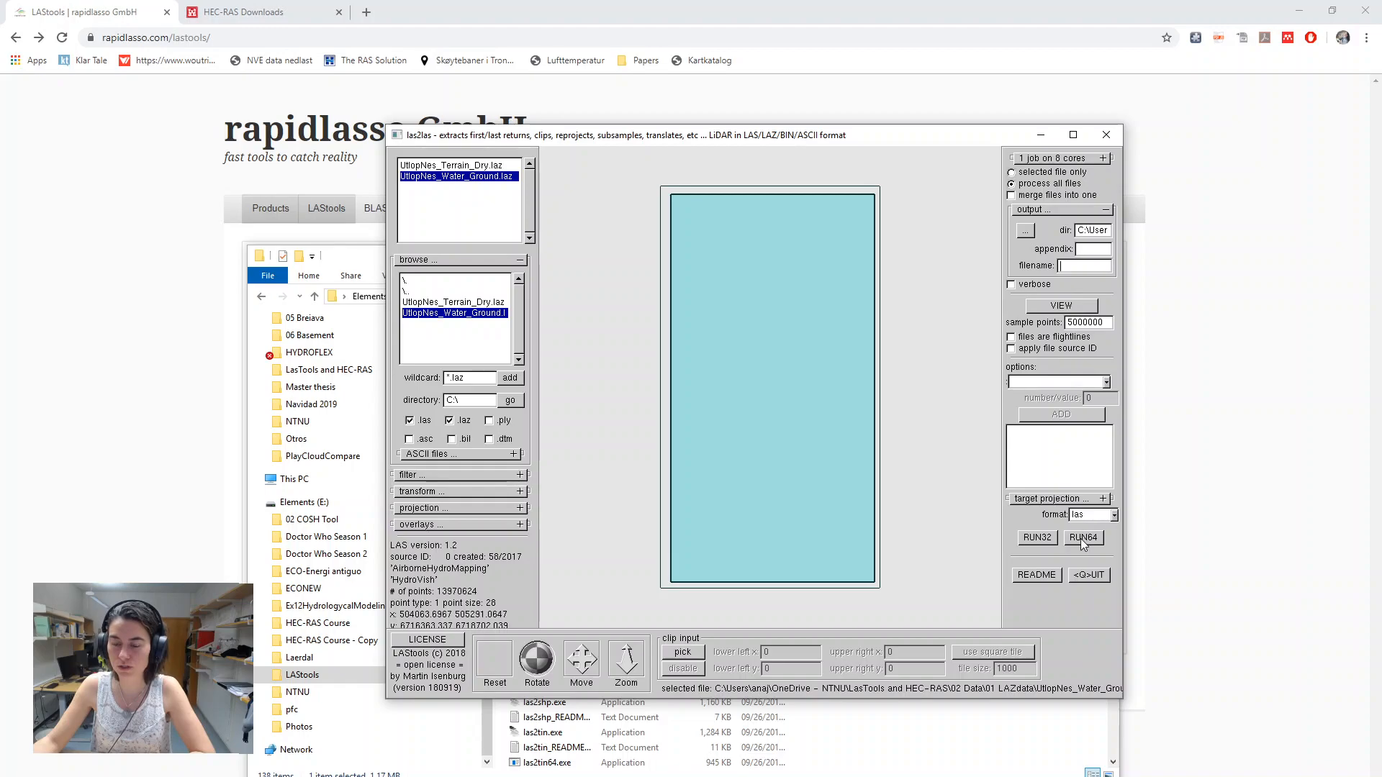
click(1084, 539)
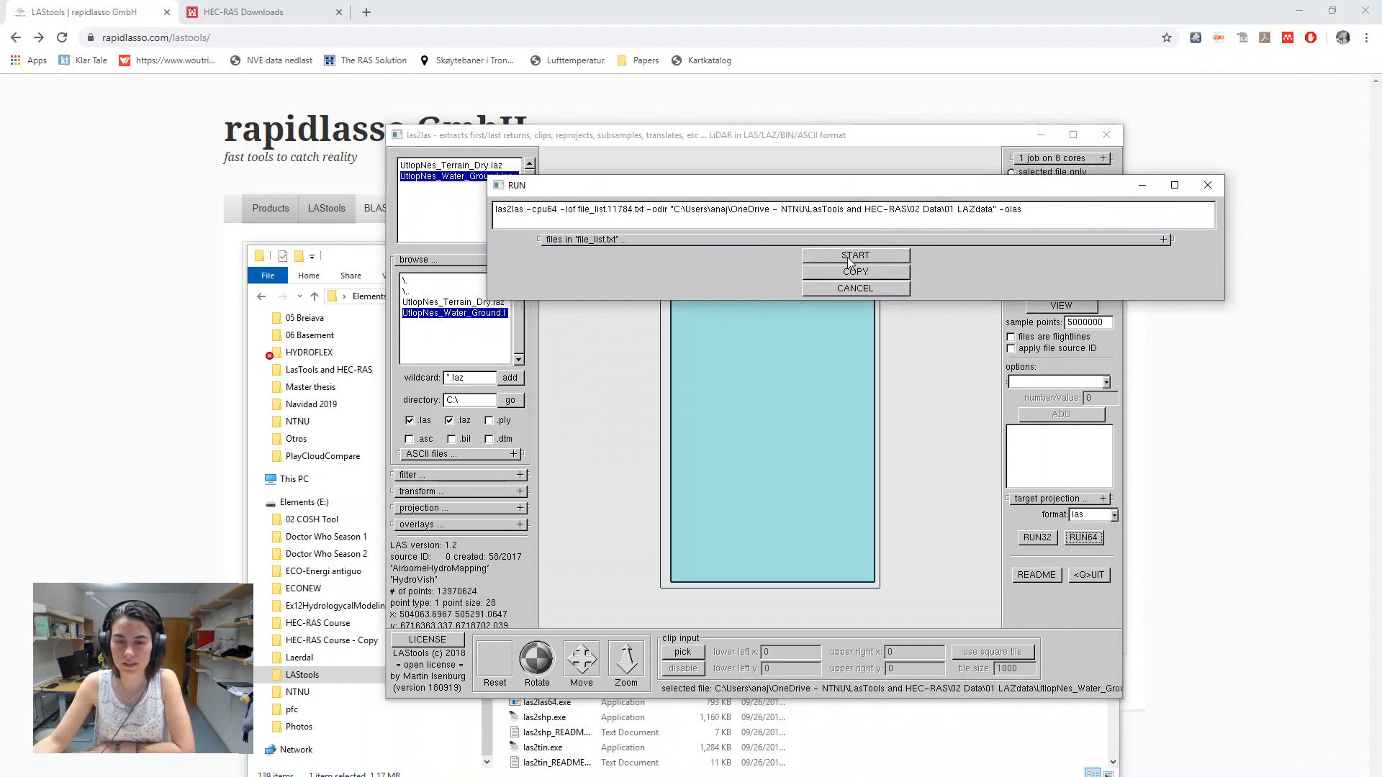
click(849, 258)
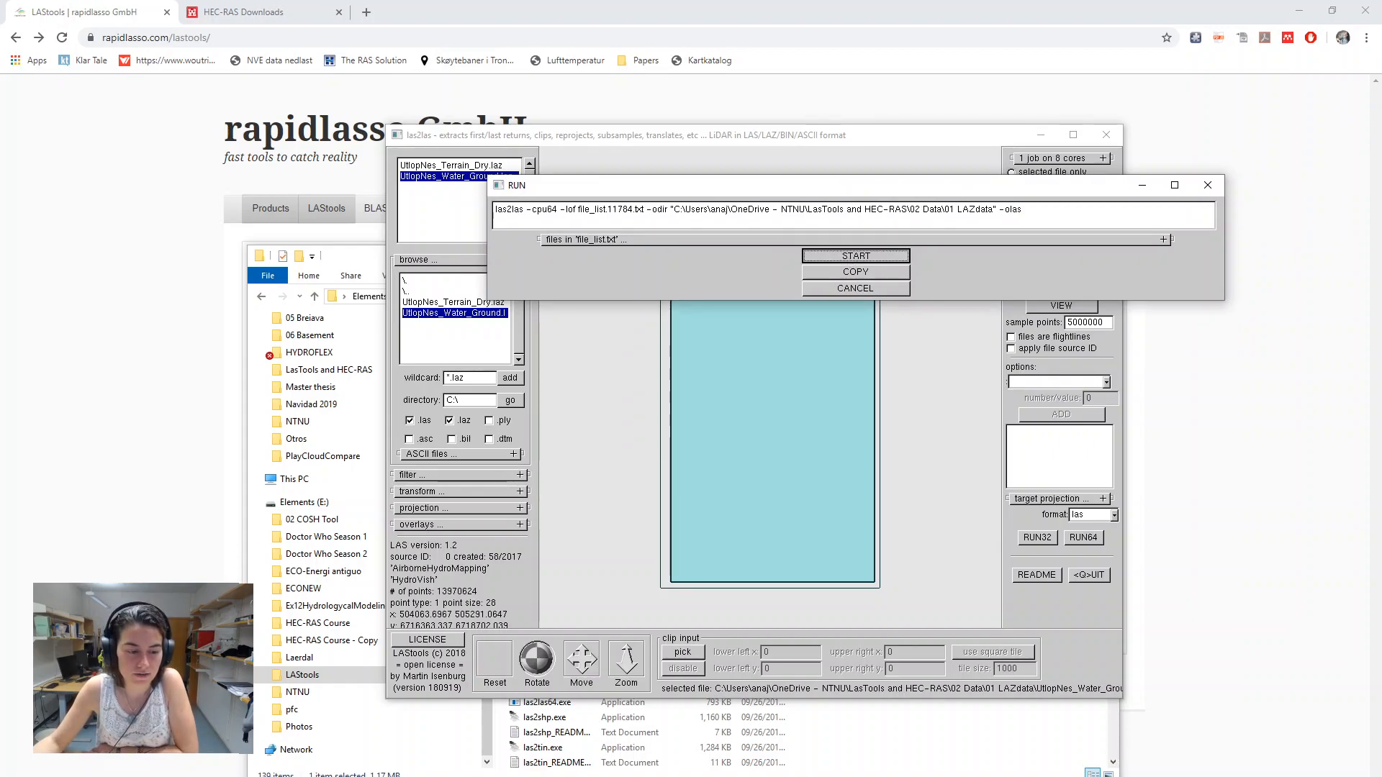
Step: Switch to File Explorer and check the 01 LAZdata folder for the converted LAS files
mouse_move(158, 776)
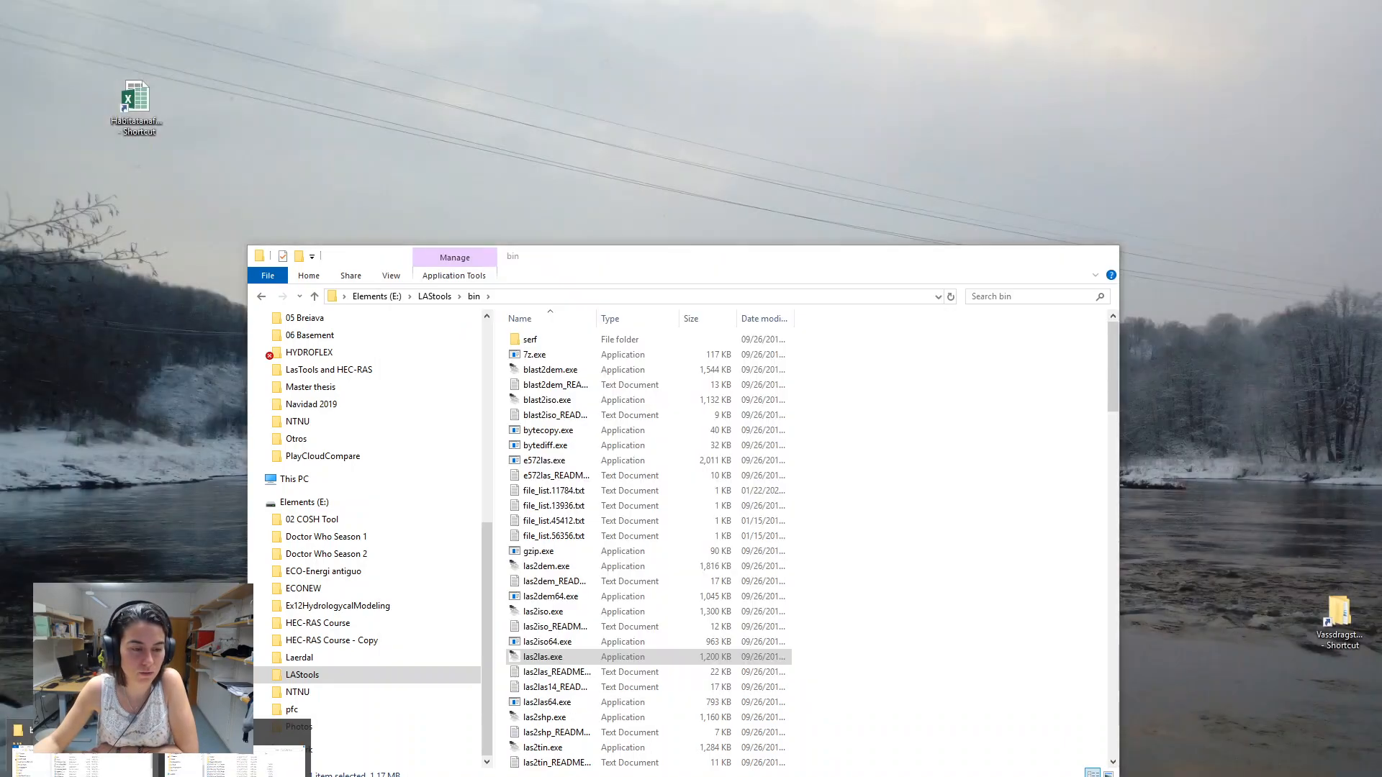
click(223, 763)
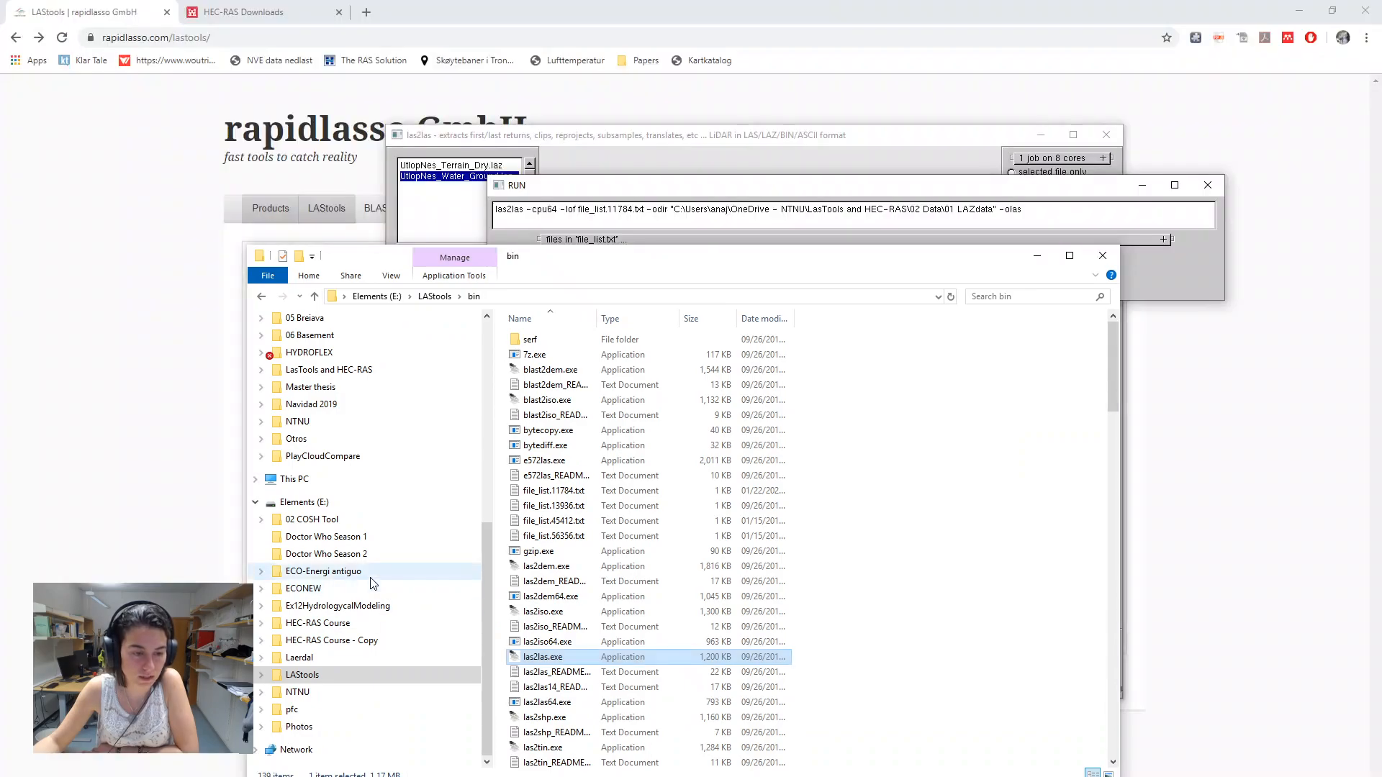
click(322, 371)
double_click(576, 354)
double_click(569, 339)
click(609, 343)
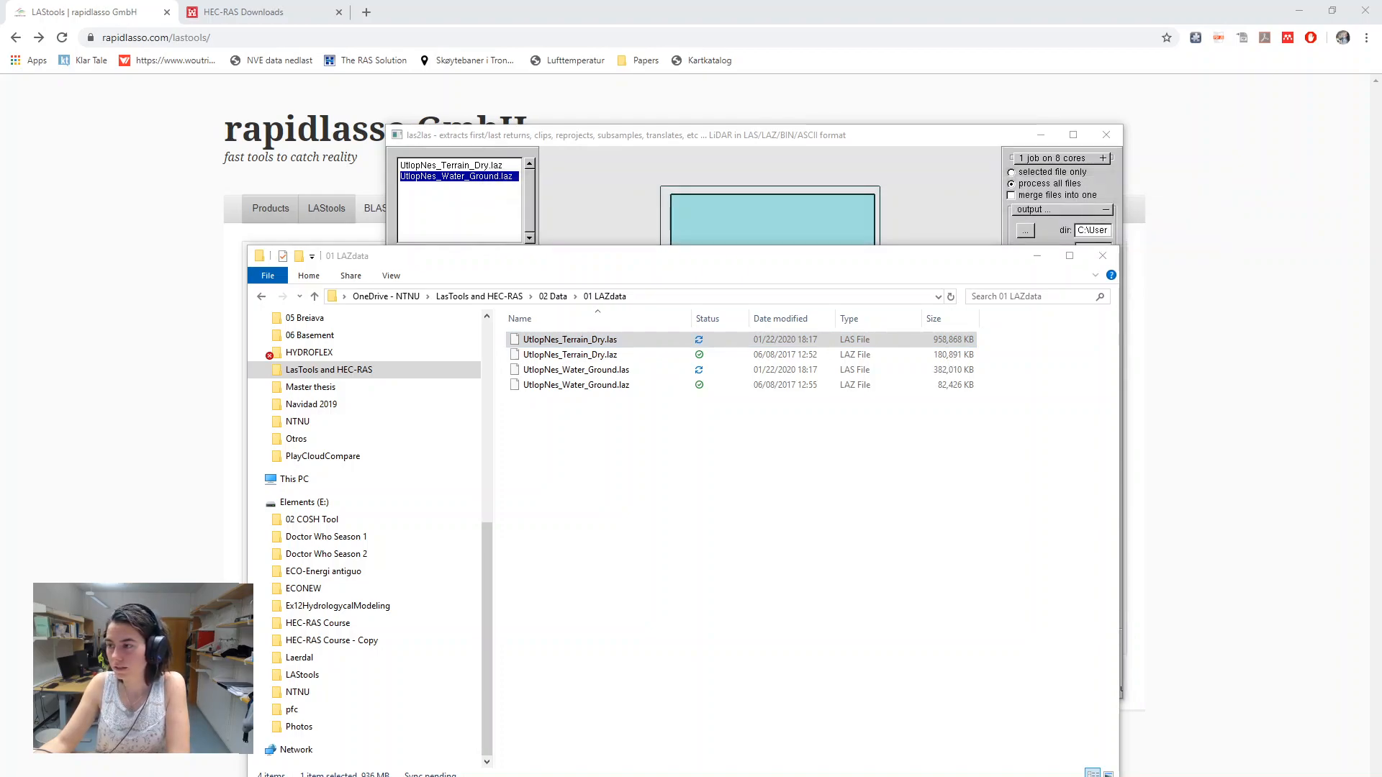
Step: Switch to ArcMap, refresh the LasTools and HEC-RAS folder in the Catalog, and expand 02 Data and its 01 LAZdata folder
click(967, 102)
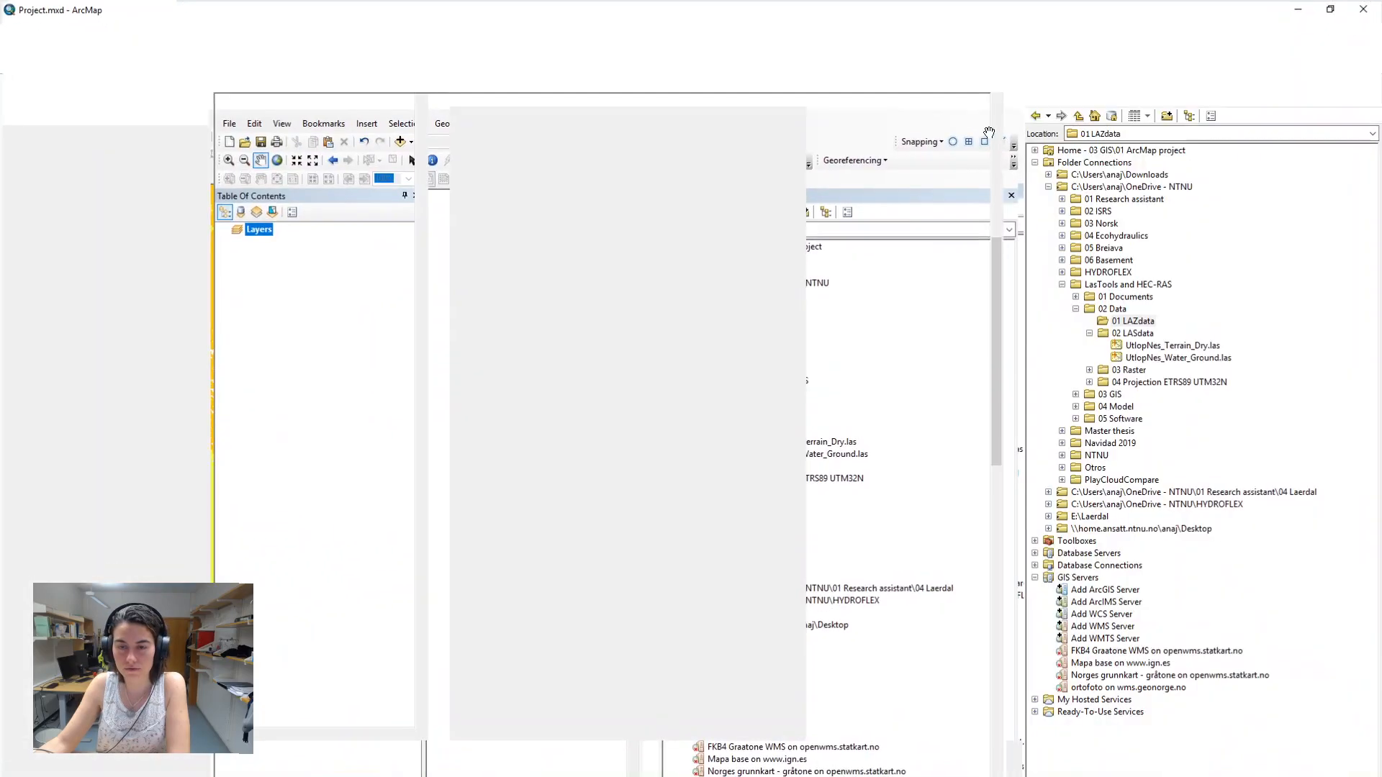
click(1089, 333)
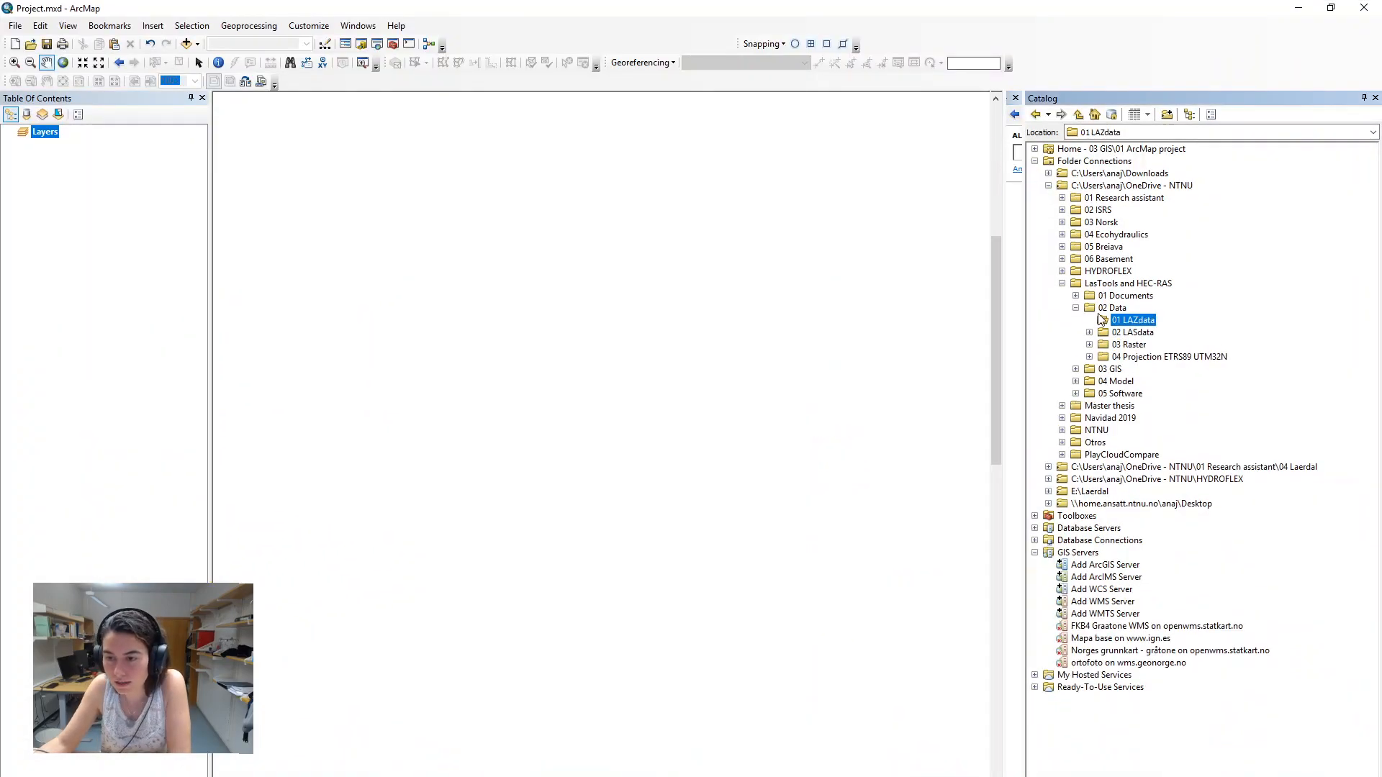
right_click(1111, 285)
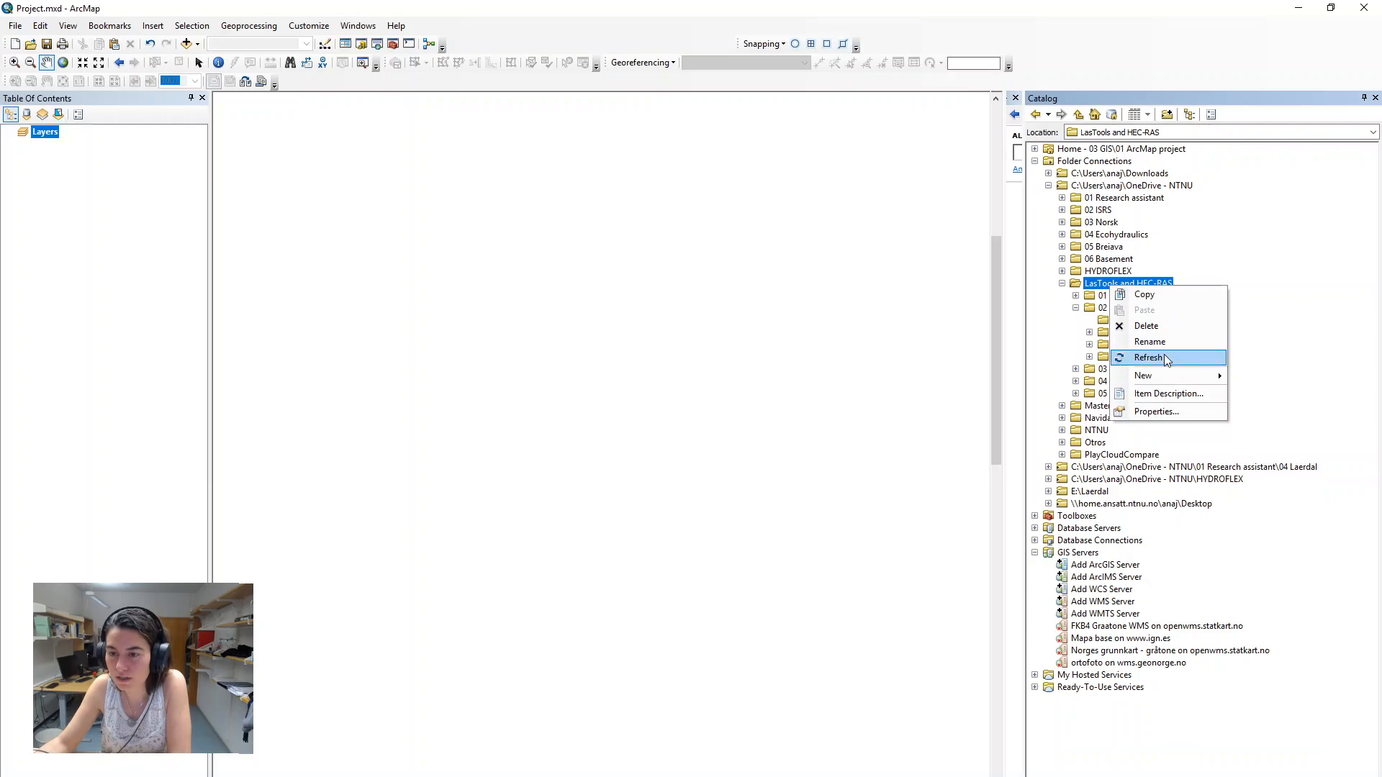
click(1148, 357)
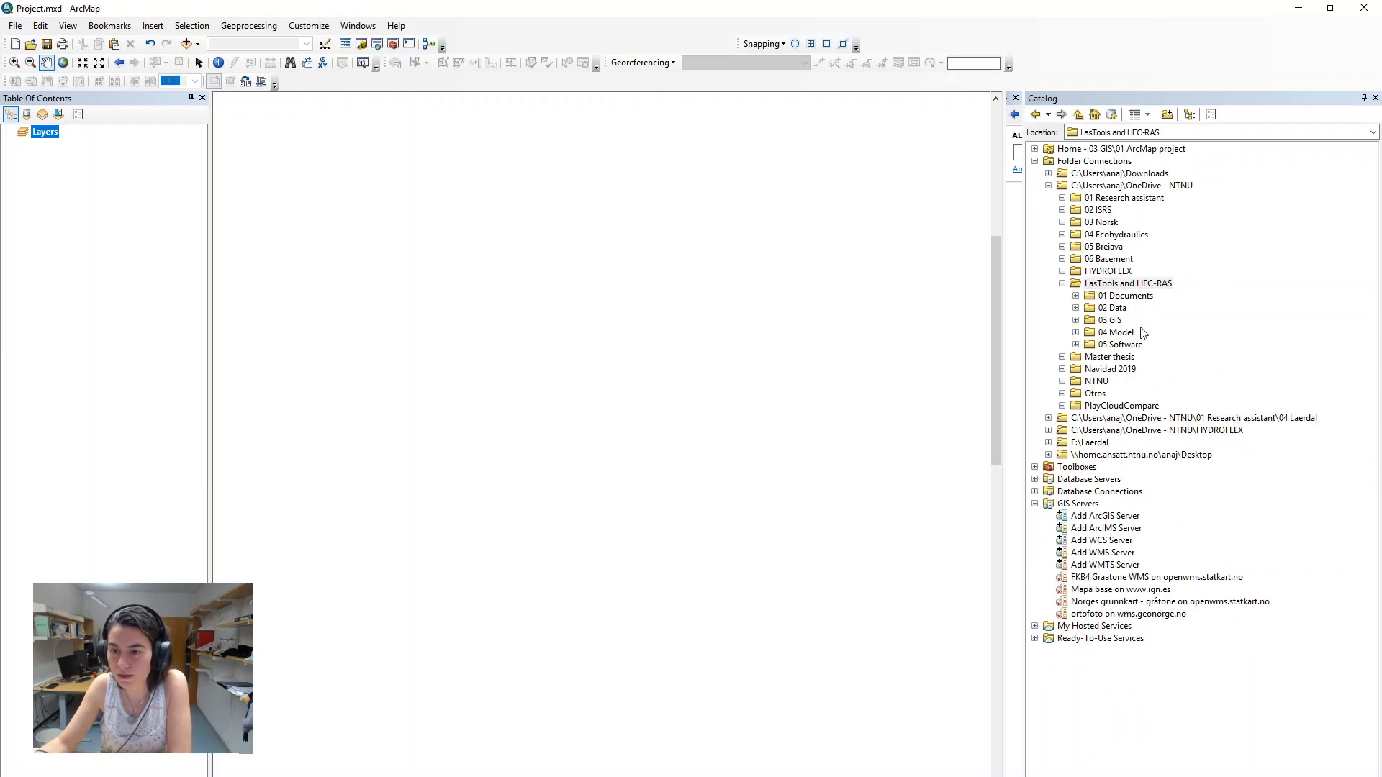
click(1076, 308)
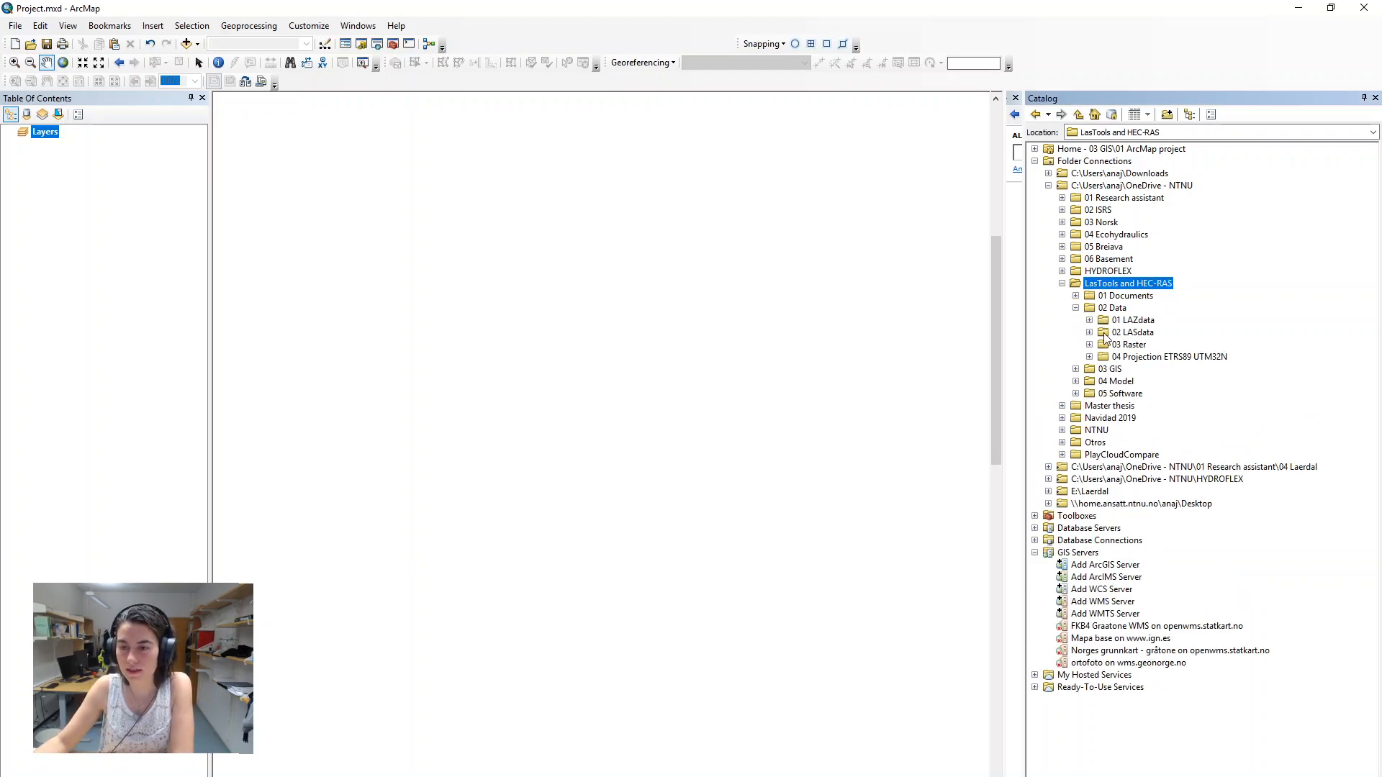
click(1091, 320)
Step: Create a new LAS dataset in the 01 LAZdata folder, keeping the name New LasDataset.lasd
right_click(1128, 321)
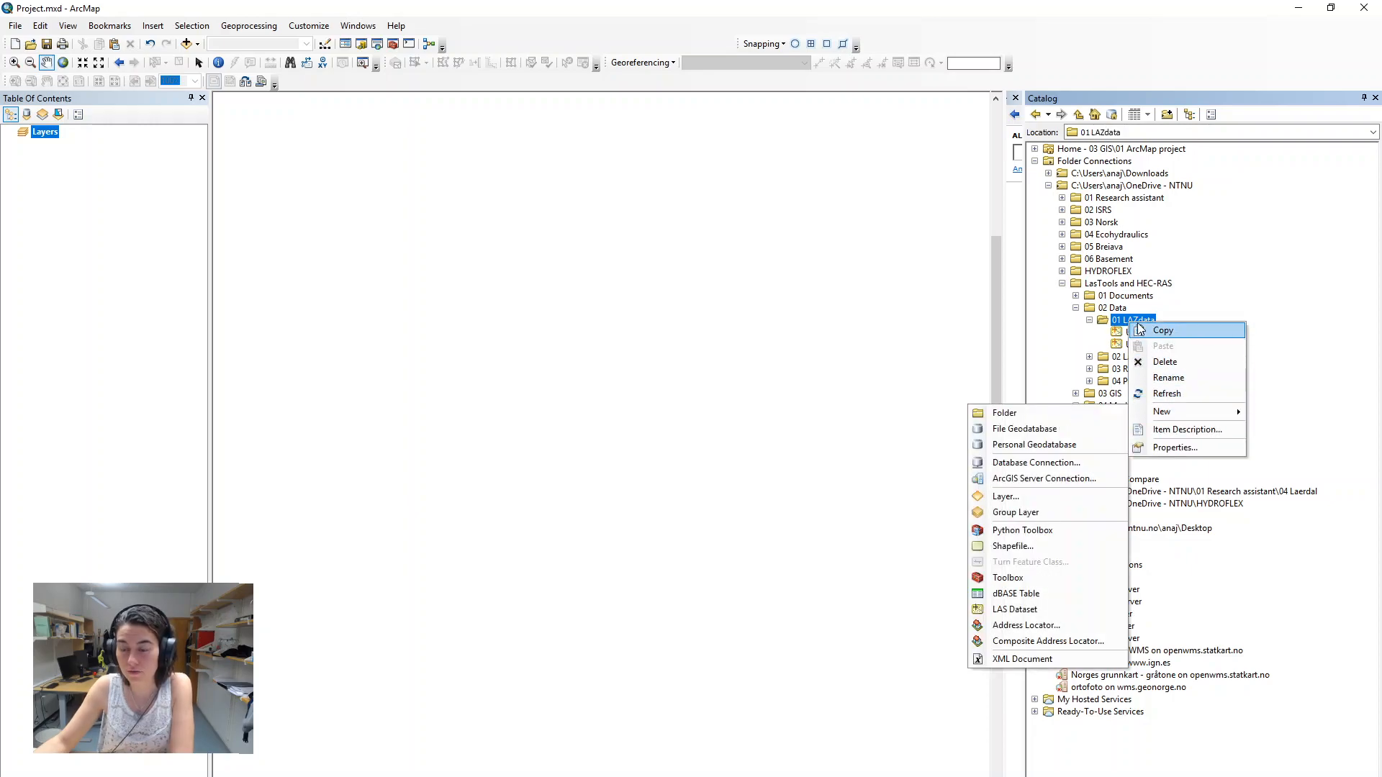
mouse_move(1164, 415)
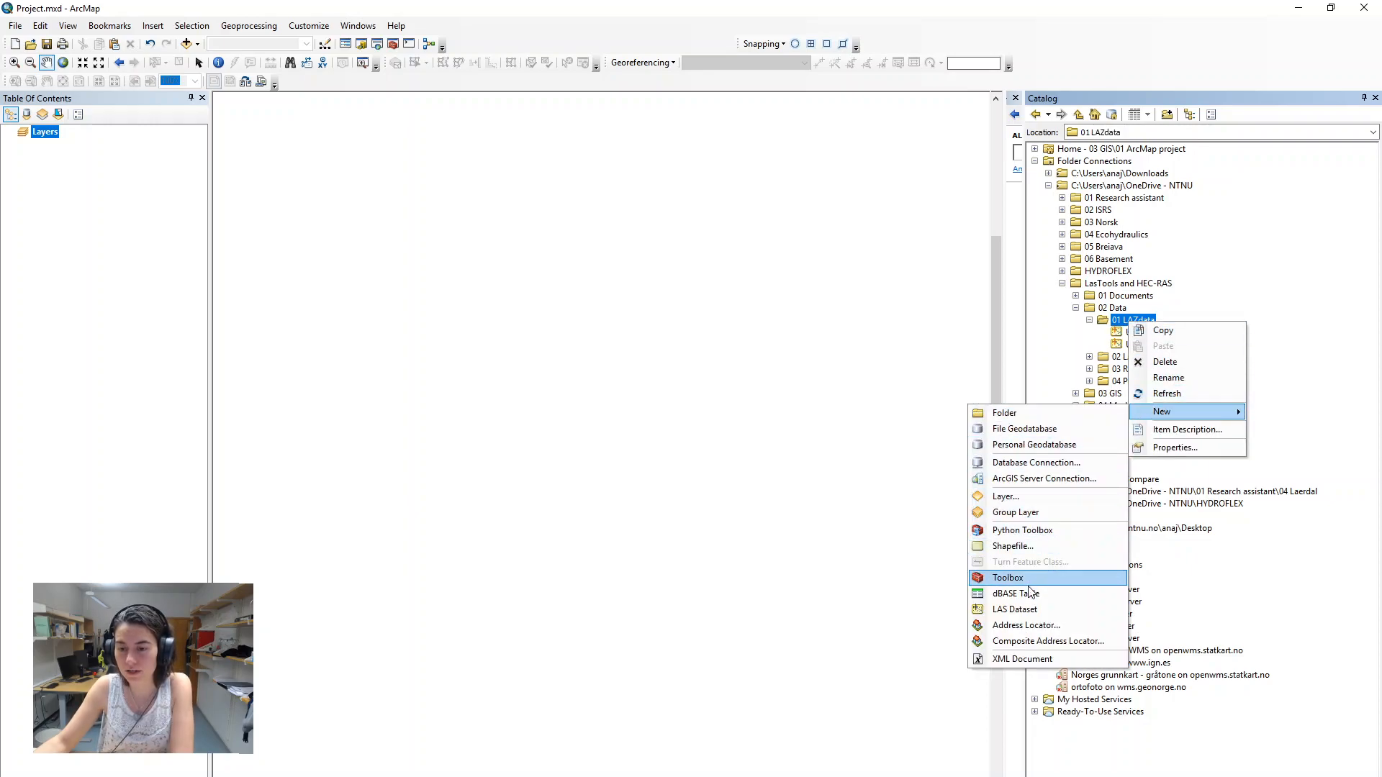
click(1013, 610)
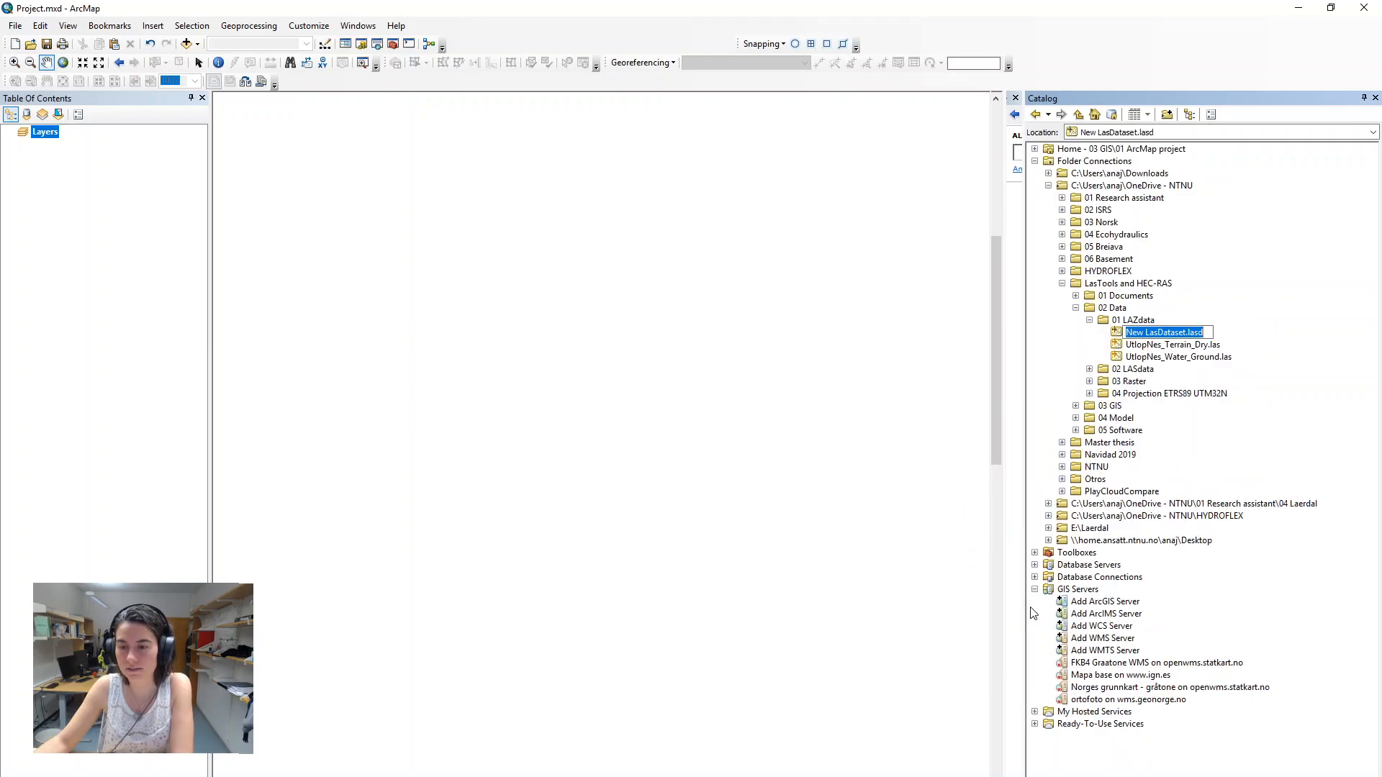
key(Return)
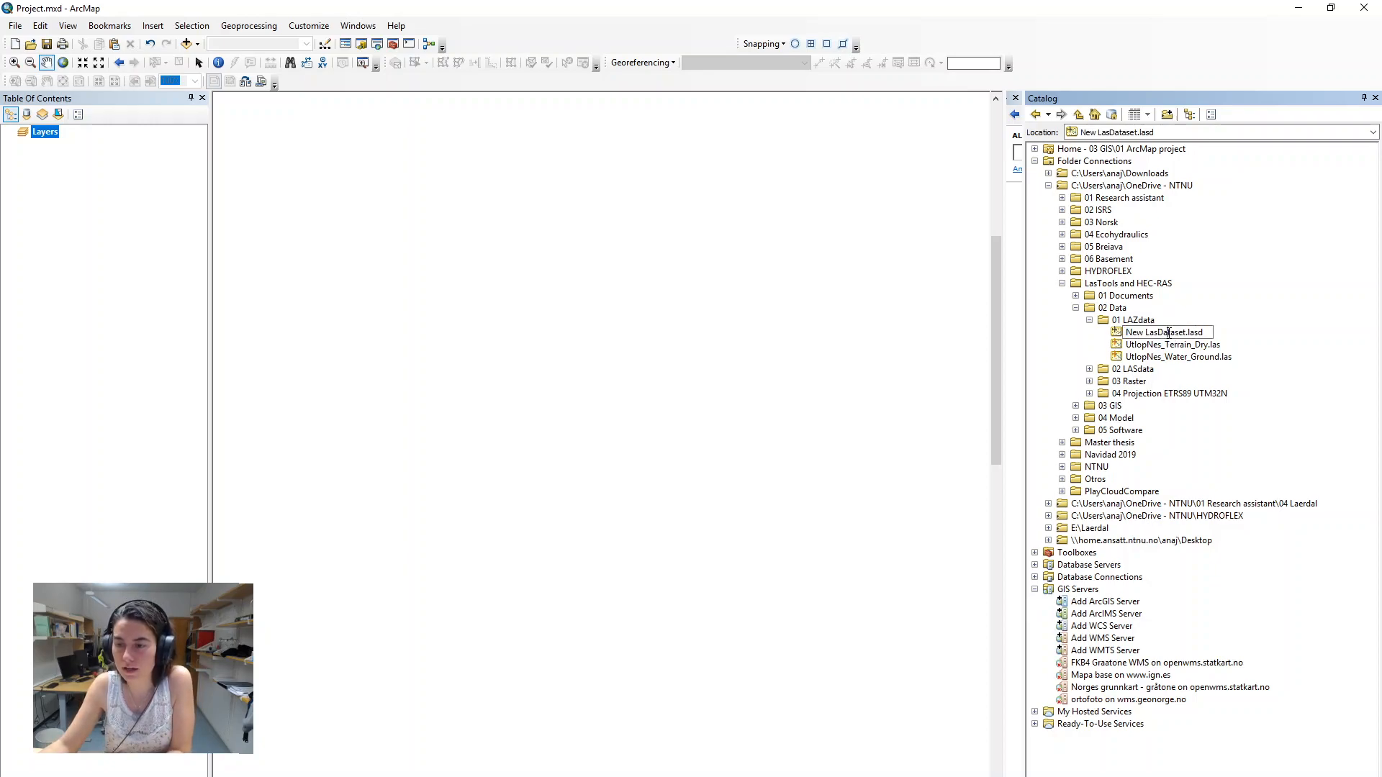
Step: Open the properties of New LasDataset.lasd and set its XY coordinate system to ETRS 1989 UTM Zone 32N
double_click(1130, 332)
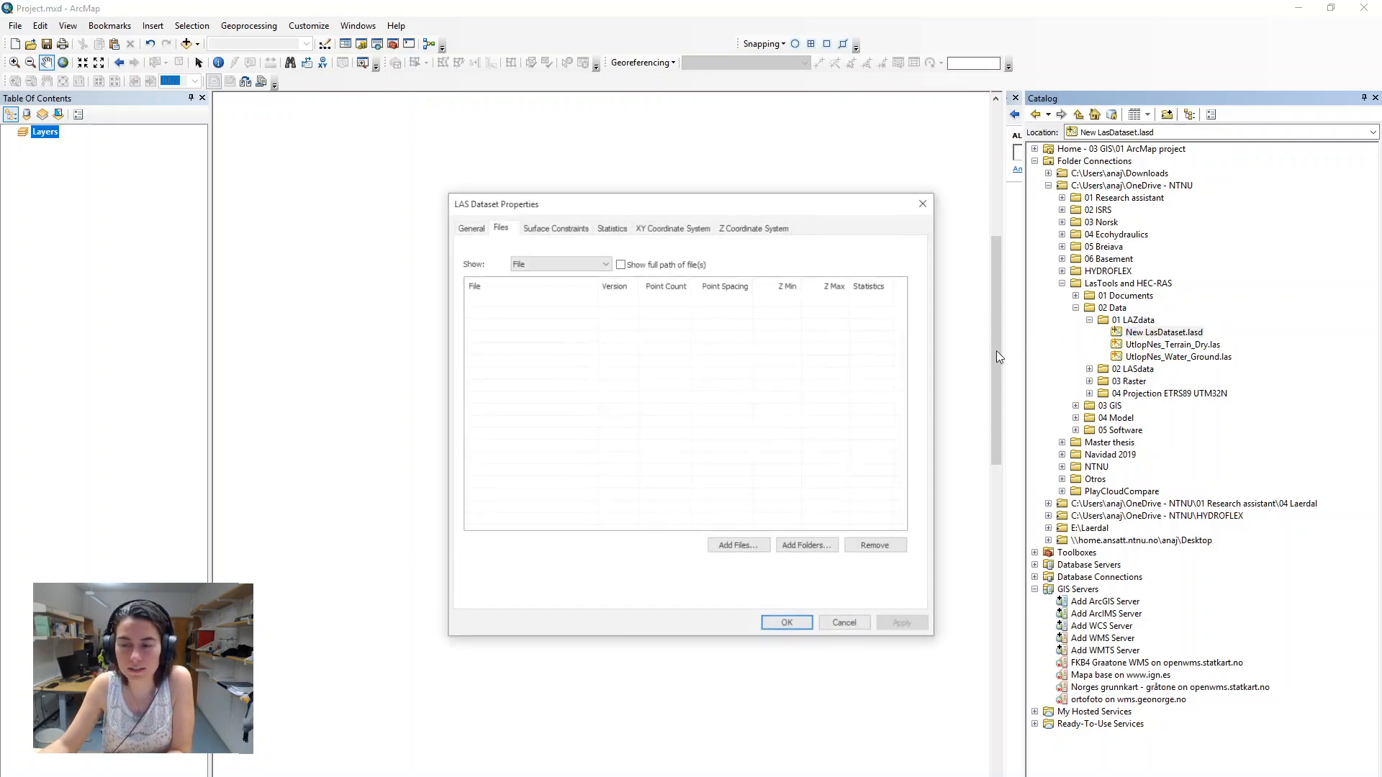
click(657, 236)
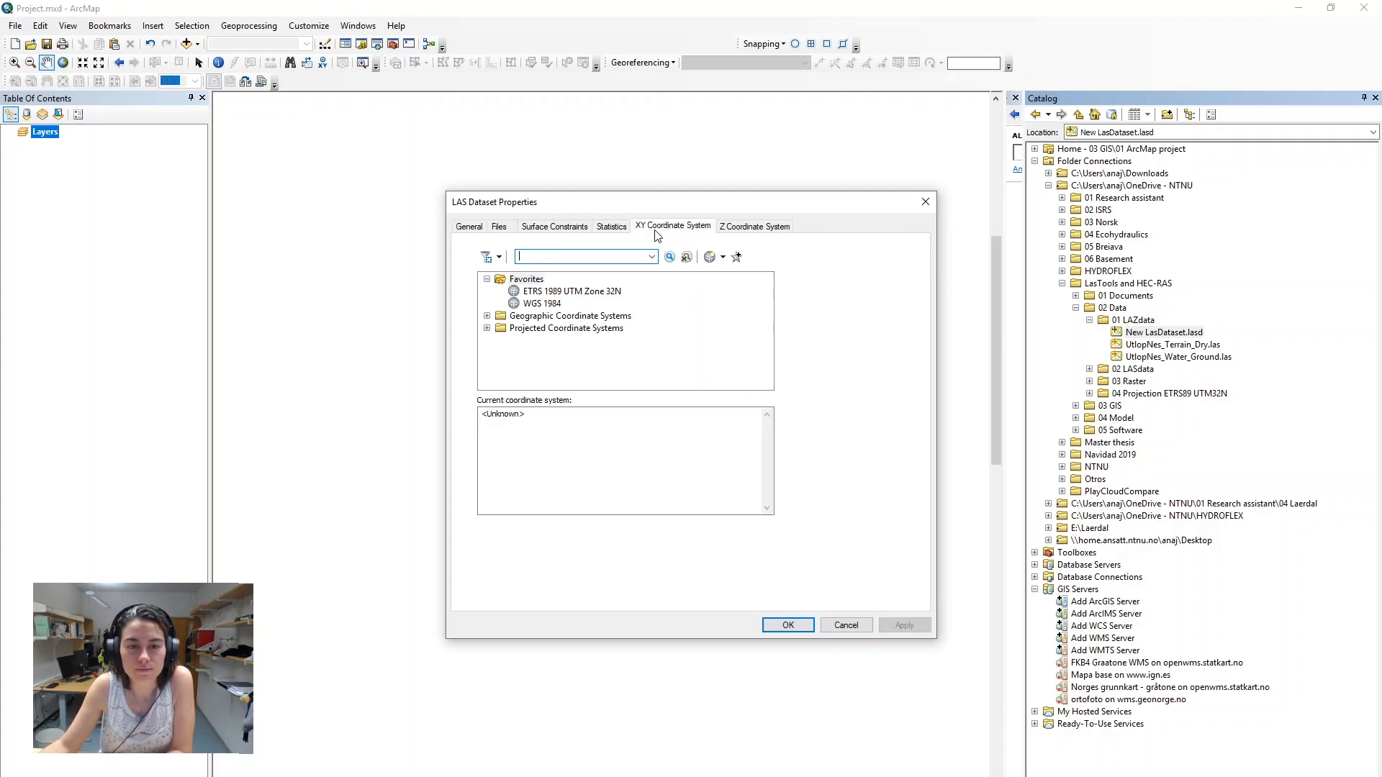
click(577, 294)
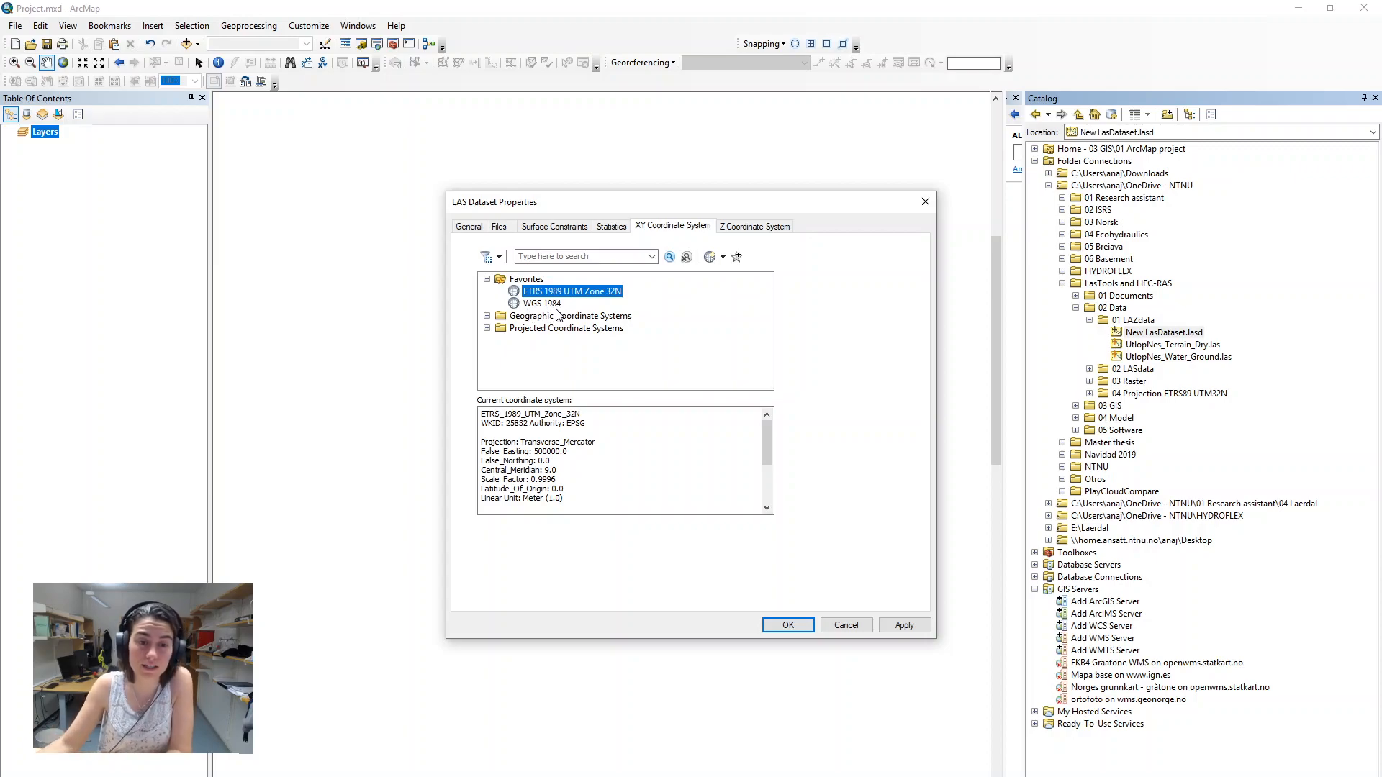
Step: Search the vertical coordinate systems for nn2000 and set the dataset's Z coordinate system to NN2000 (height)
click(771, 229)
click(487, 291)
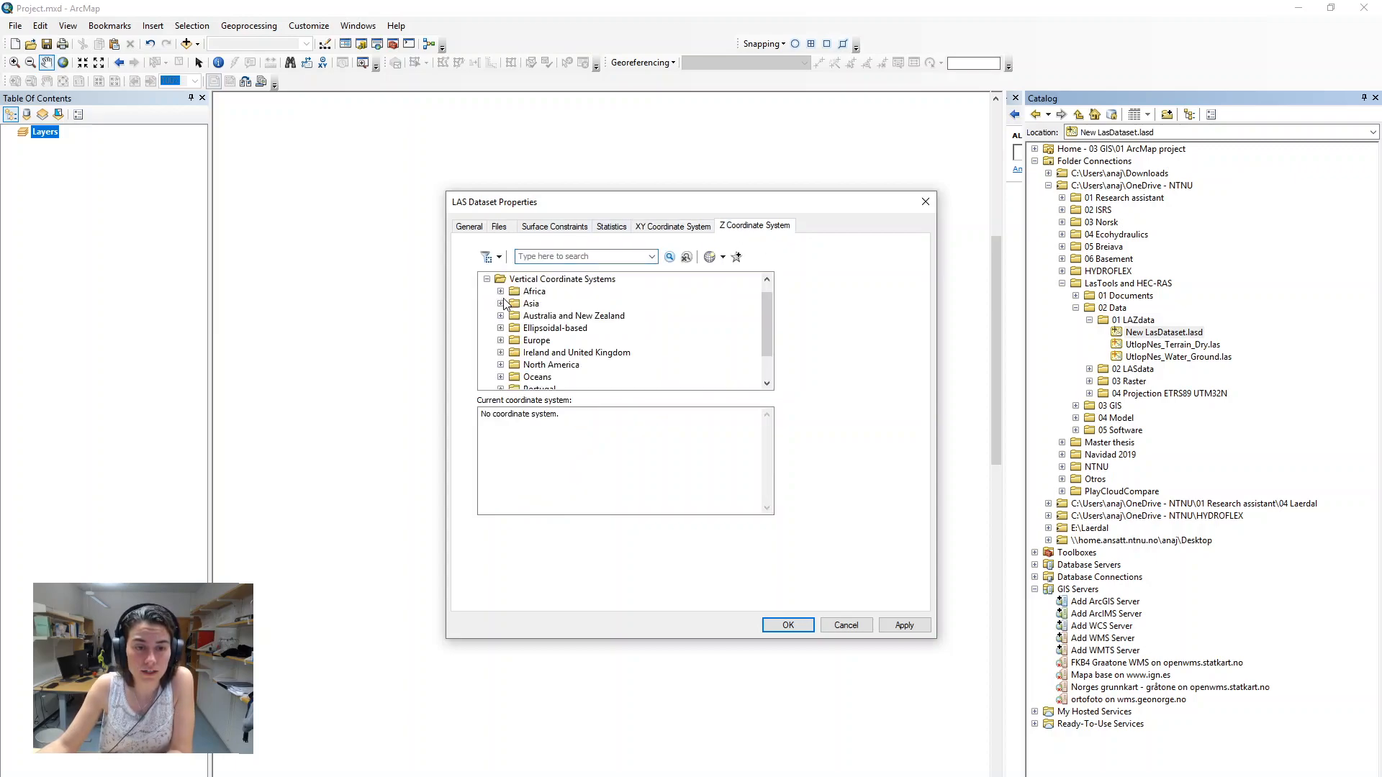
click(581, 255)
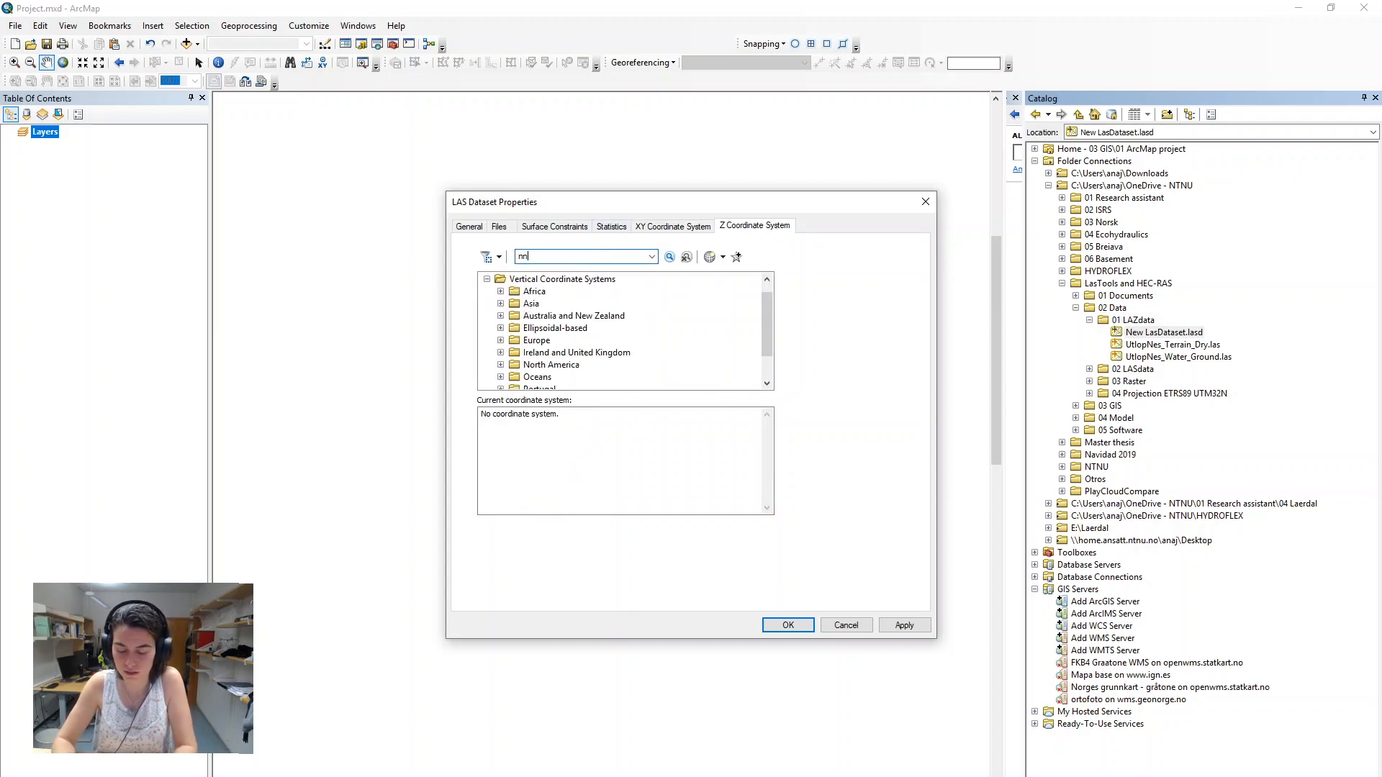
text(nn2000)
key(Return)
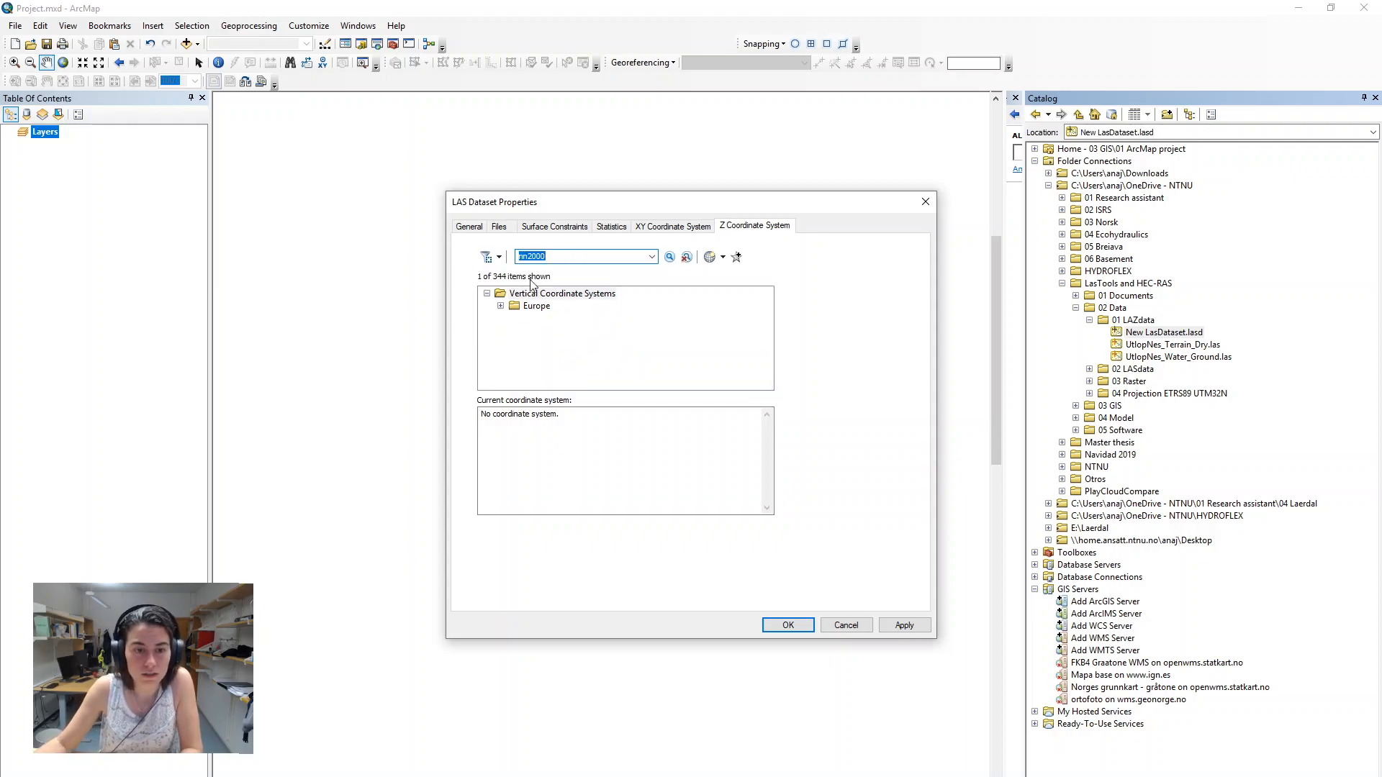
click(502, 312)
click(530, 319)
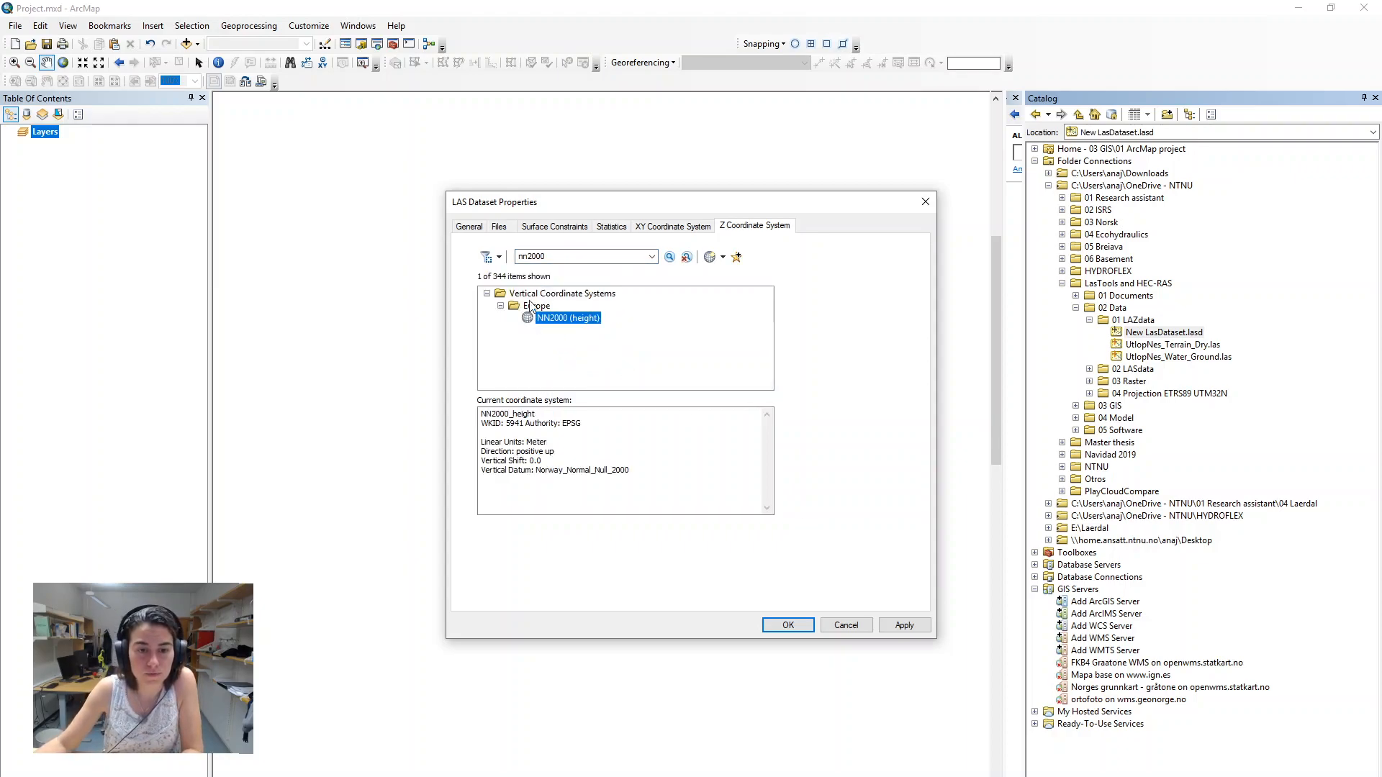
Step: Add UtlopNes_Terrain_Dry.las and UtlopNes_Water_Ground.las to the LAS dataset and accept its properties
click(479, 229)
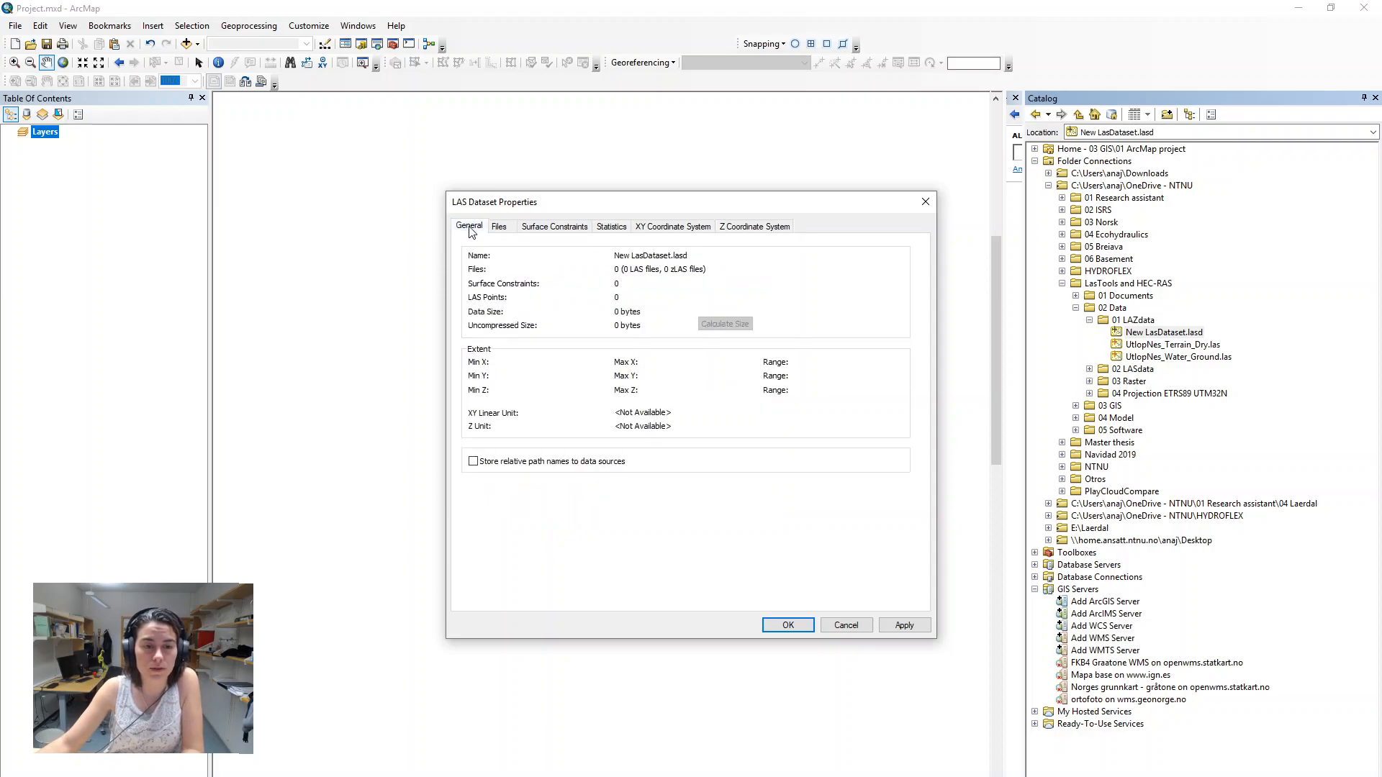
click(505, 227)
click(756, 537)
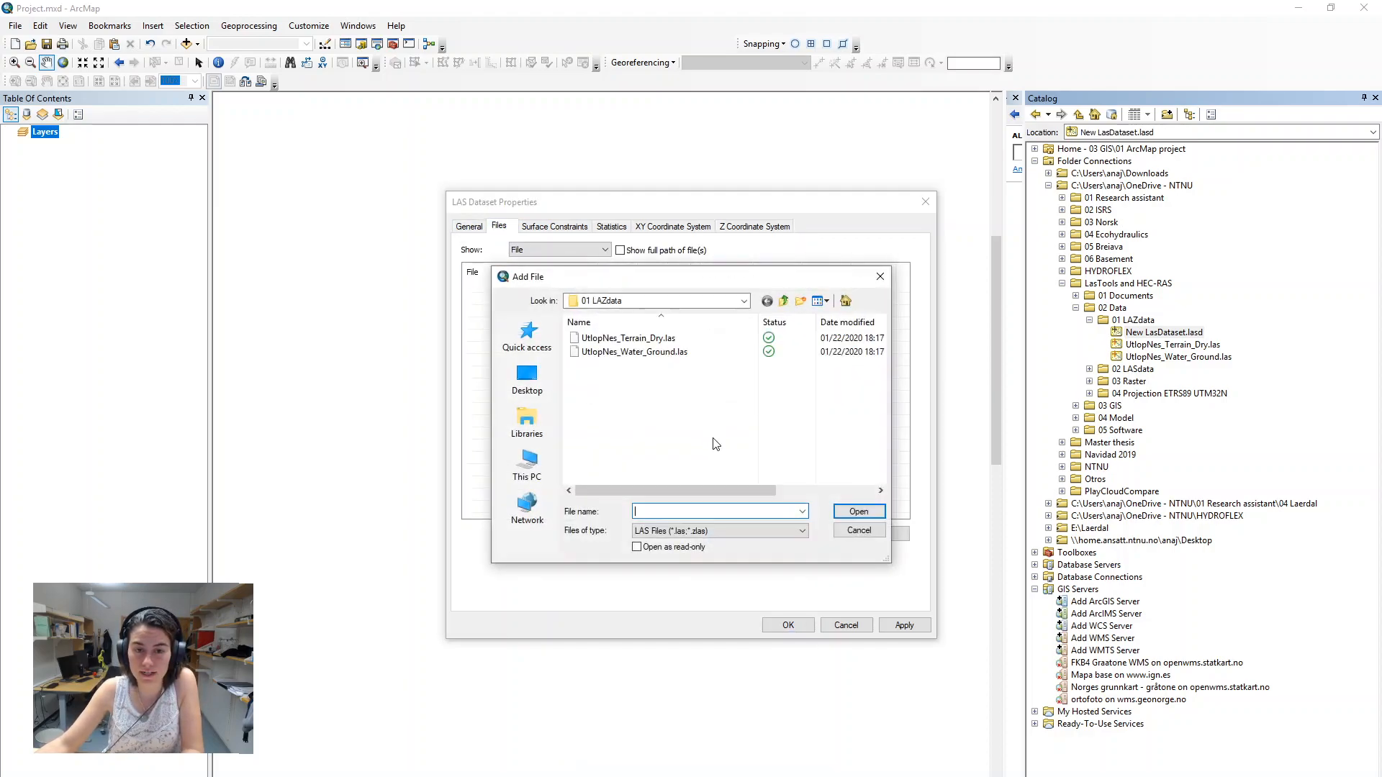
click(662, 338)
shift+click(670, 352)
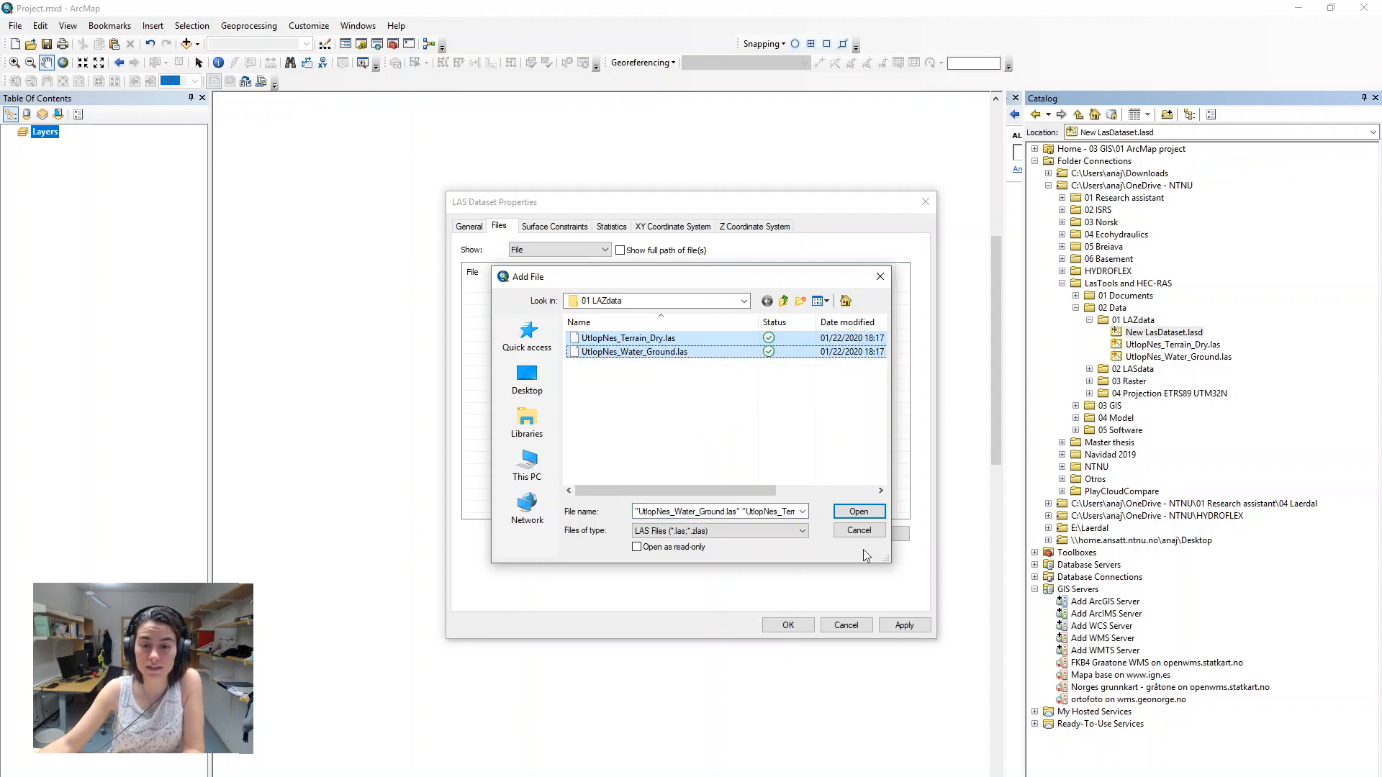
click(858, 512)
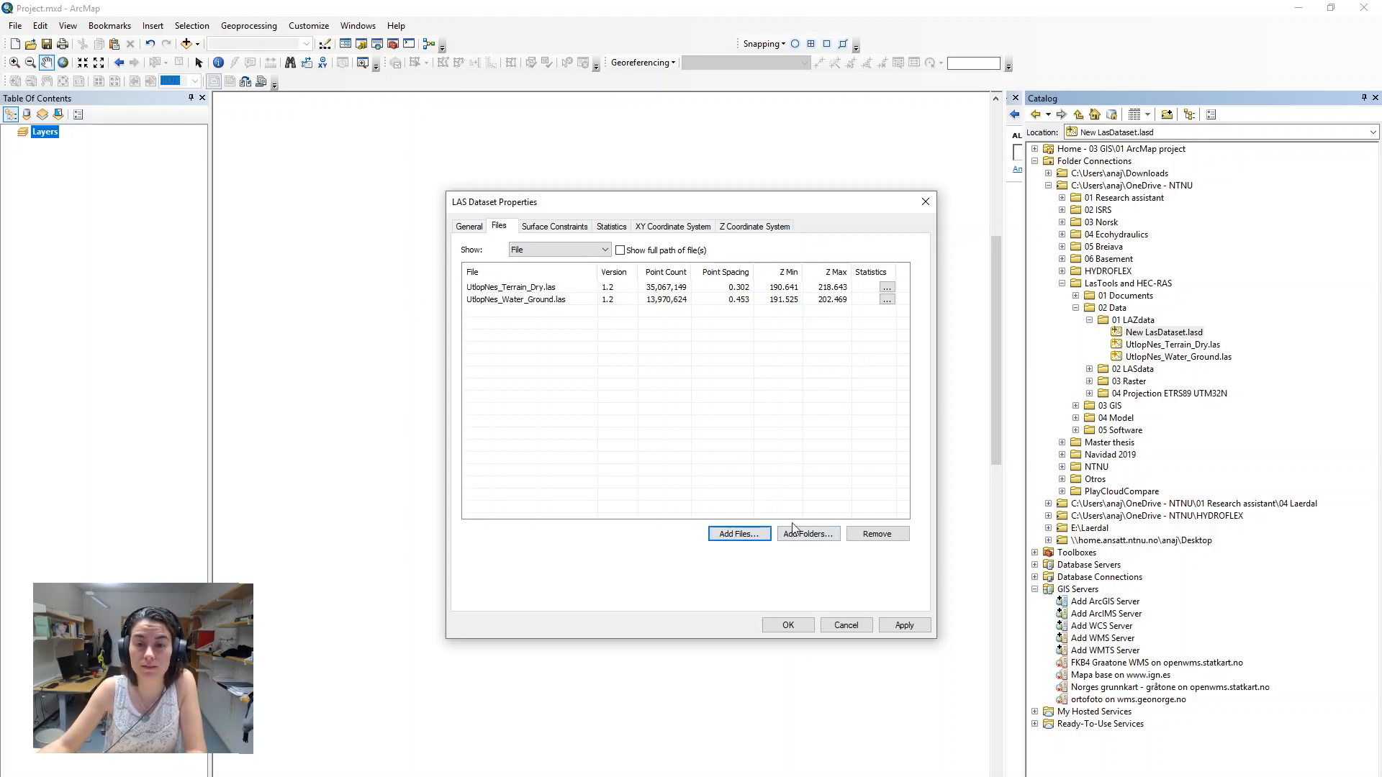
click(787, 625)
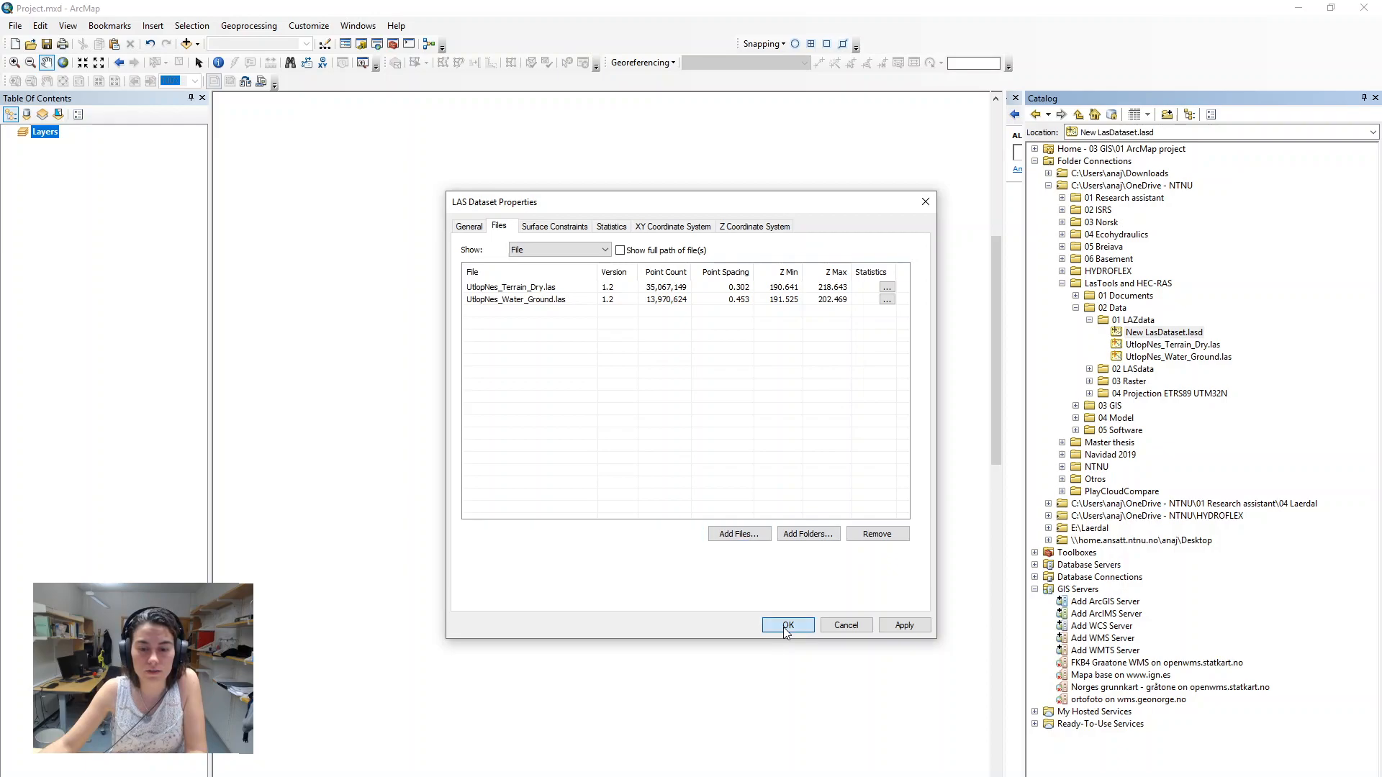
Step: Set the coordinate system of the Layers data frame to ETRS 1989 UTM Zone 32N
right_click(48, 138)
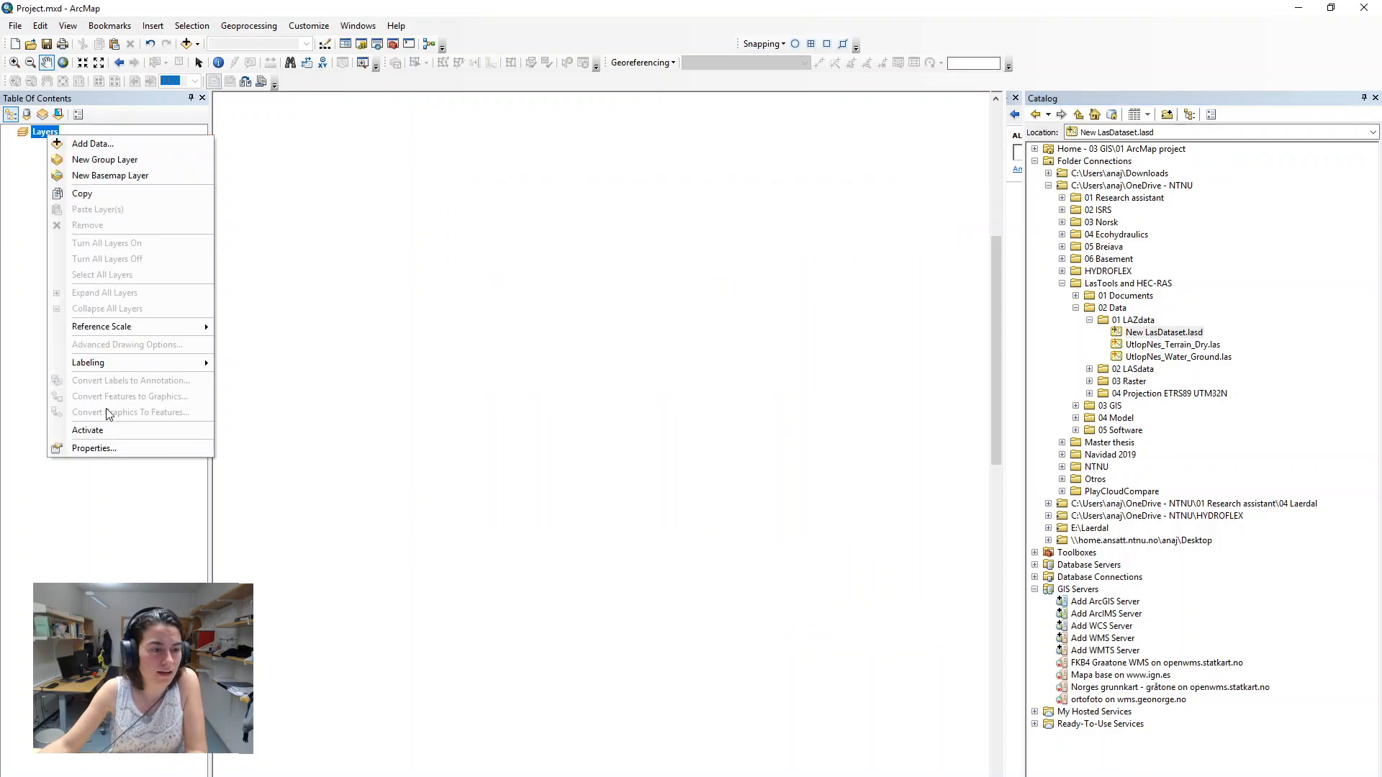
click(105, 446)
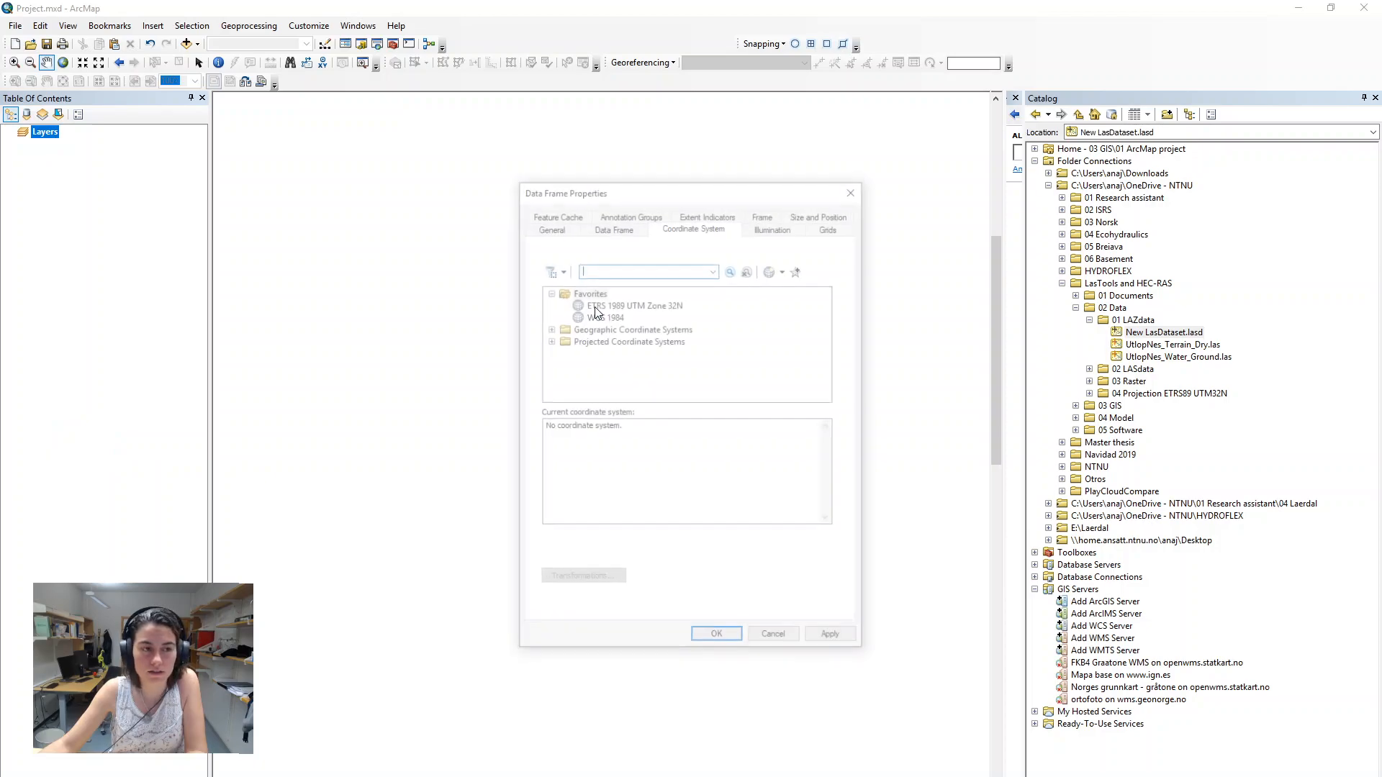
click(599, 304)
click(717, 639)
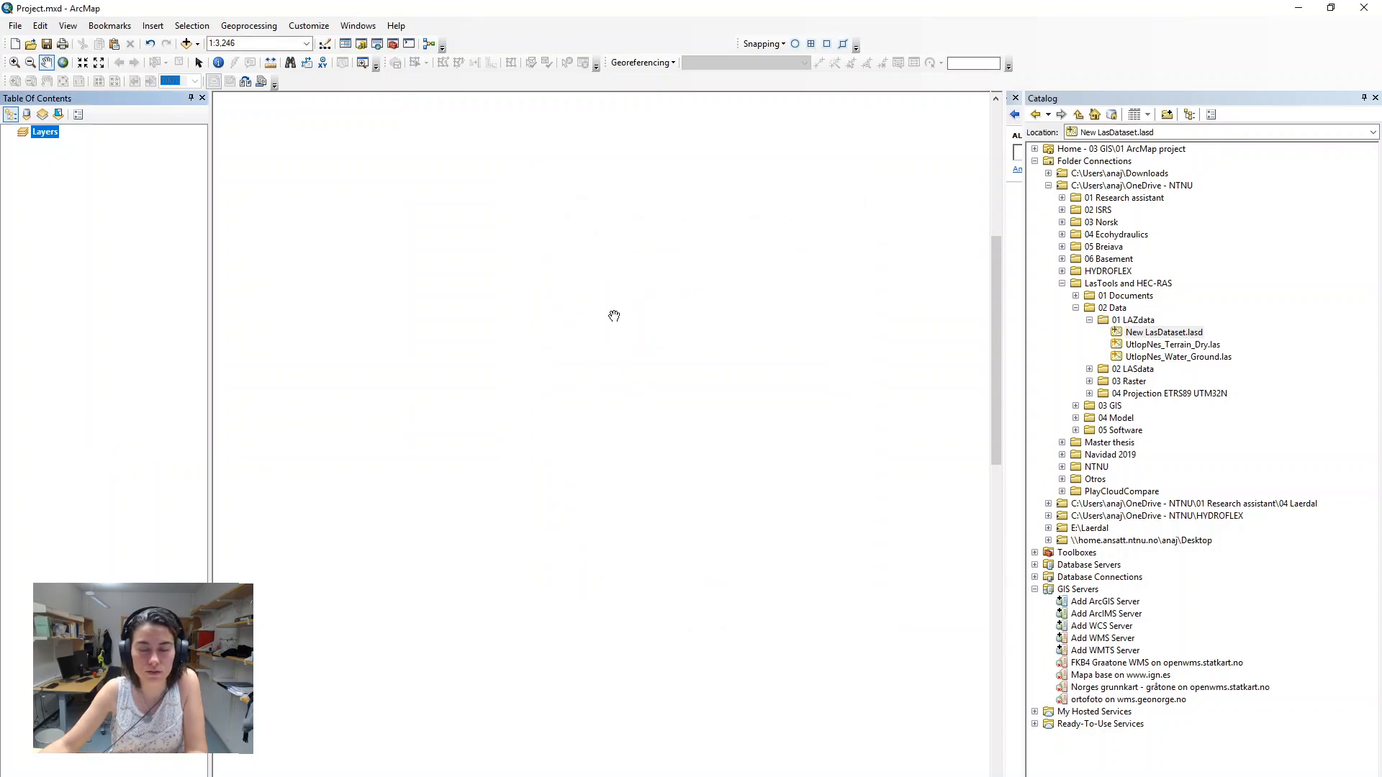
Step: Add New LasDataset.lasd to the map and zoom in on the middle of its extent to display the elevation points
drag(1148, 338, 106, 228)
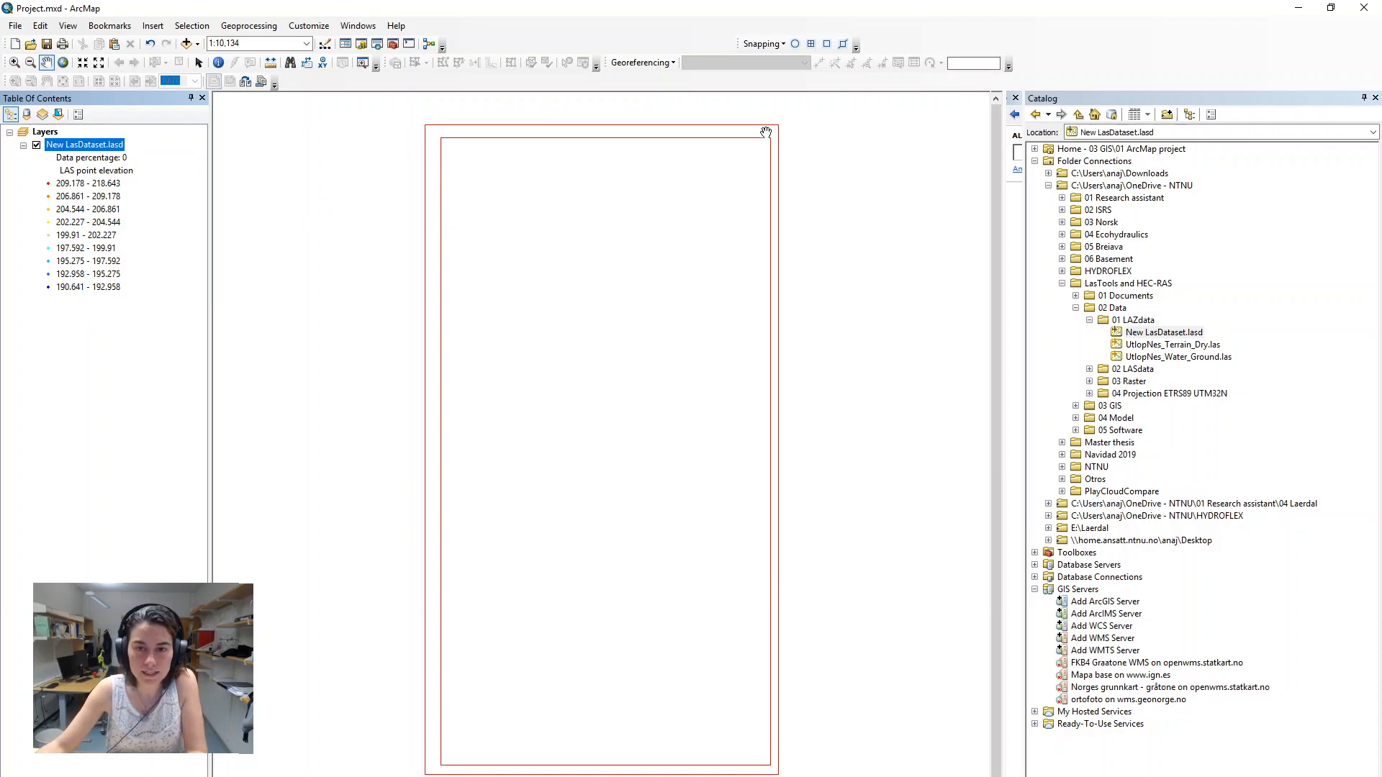
scroll(611, 404, down, 3)
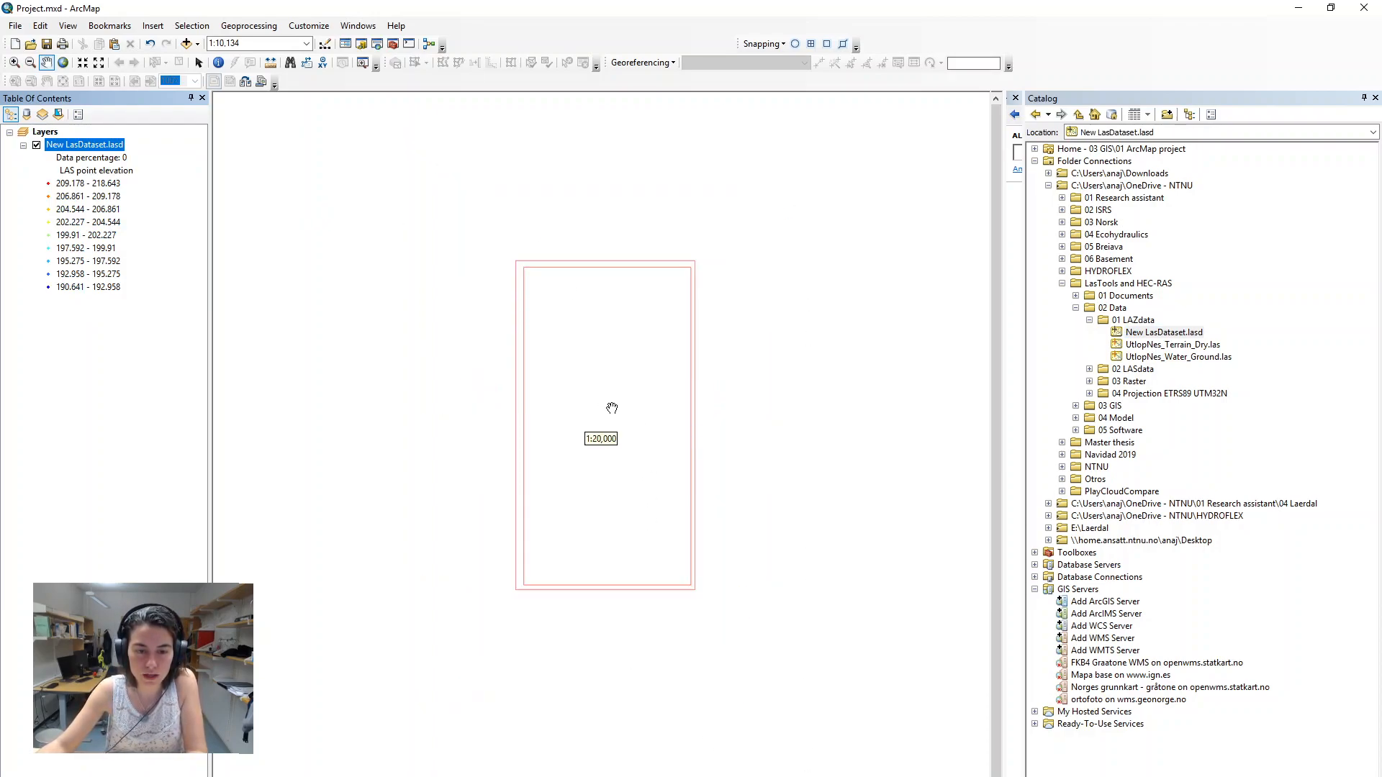
click(14, 62)
drag(591, 371, 663, 435)
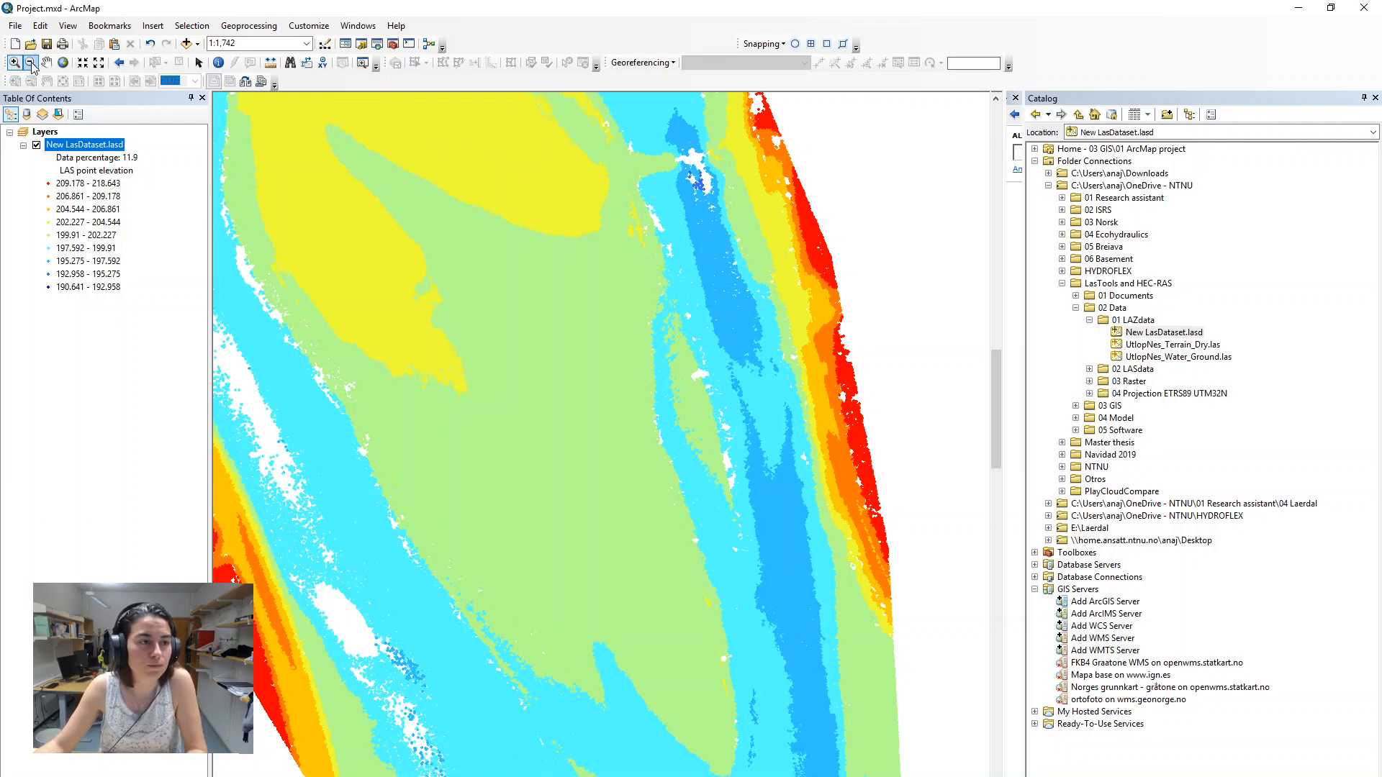
Step: Search the tools for "las to raster" and open the LAS Dataset to Raster tool
drag(1023, 300, 1158, 299)
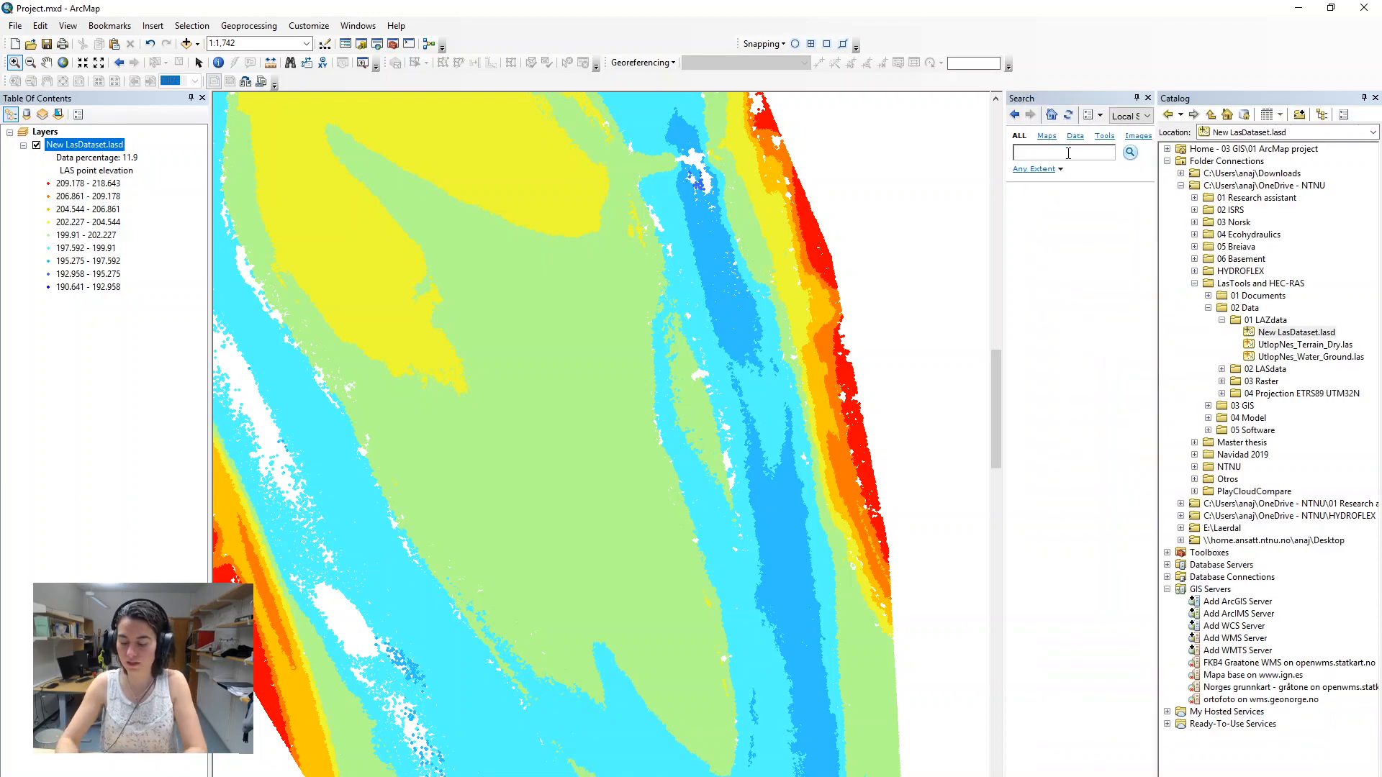
text(to raster)
key(Return)
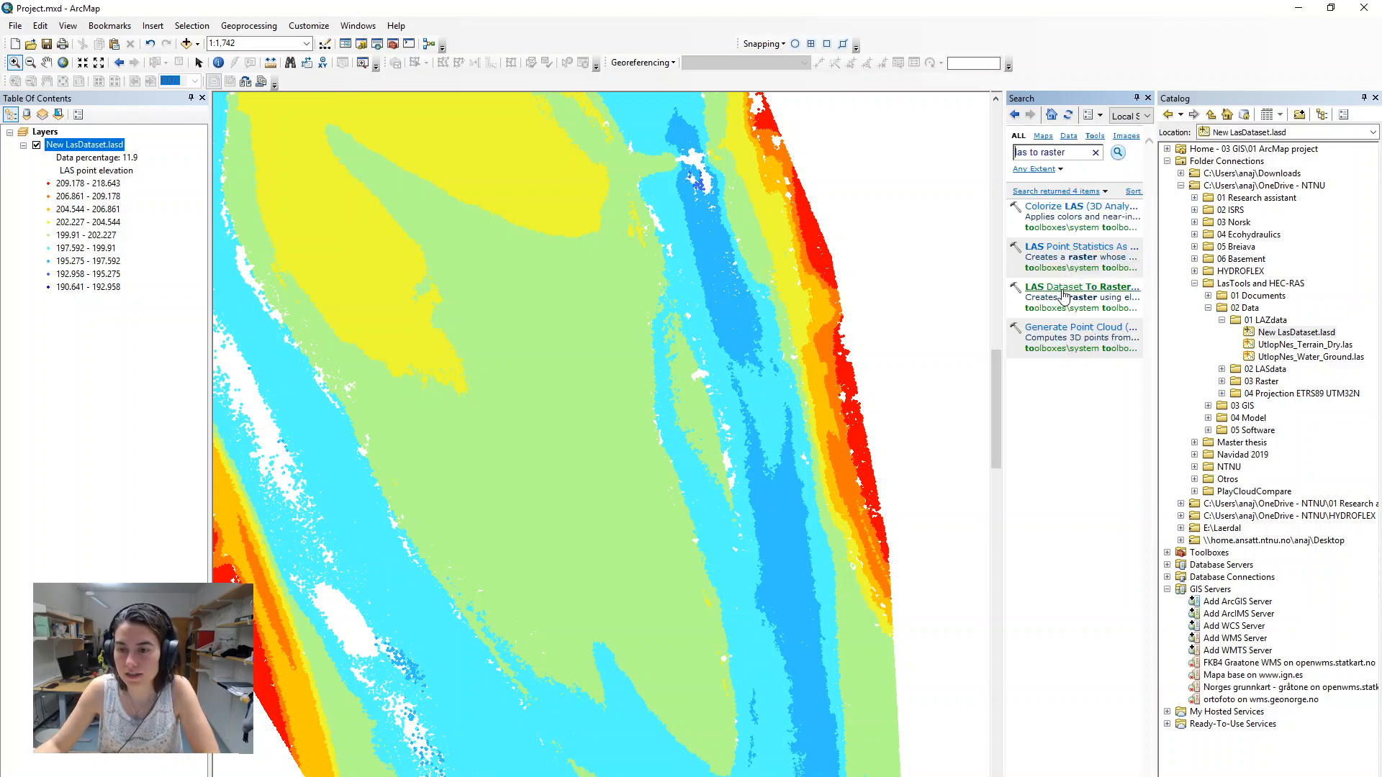
click(1062, 288)
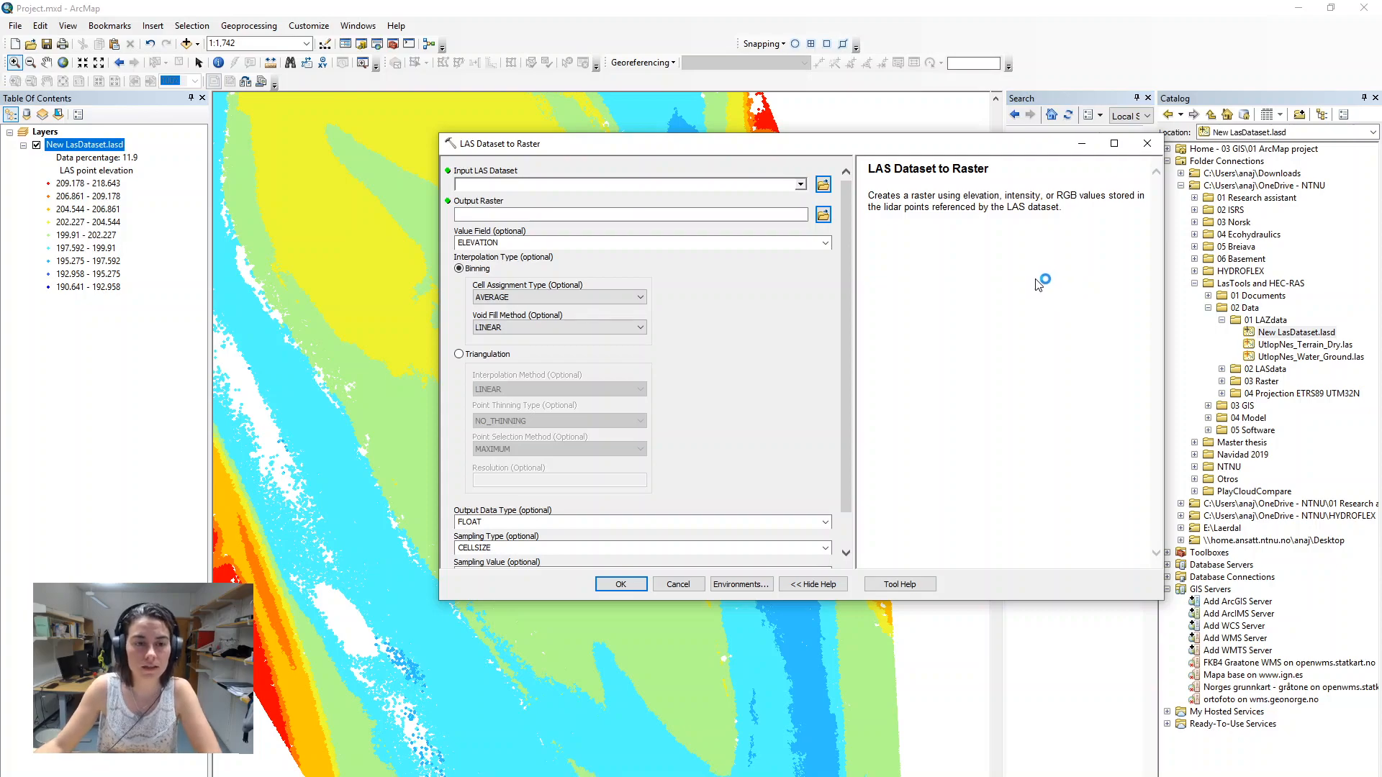
Step: Set New LasDataset.lasd as the input LAS dataset, keeping the default output raster path and ELEVATION as the value field
click(800, 186)
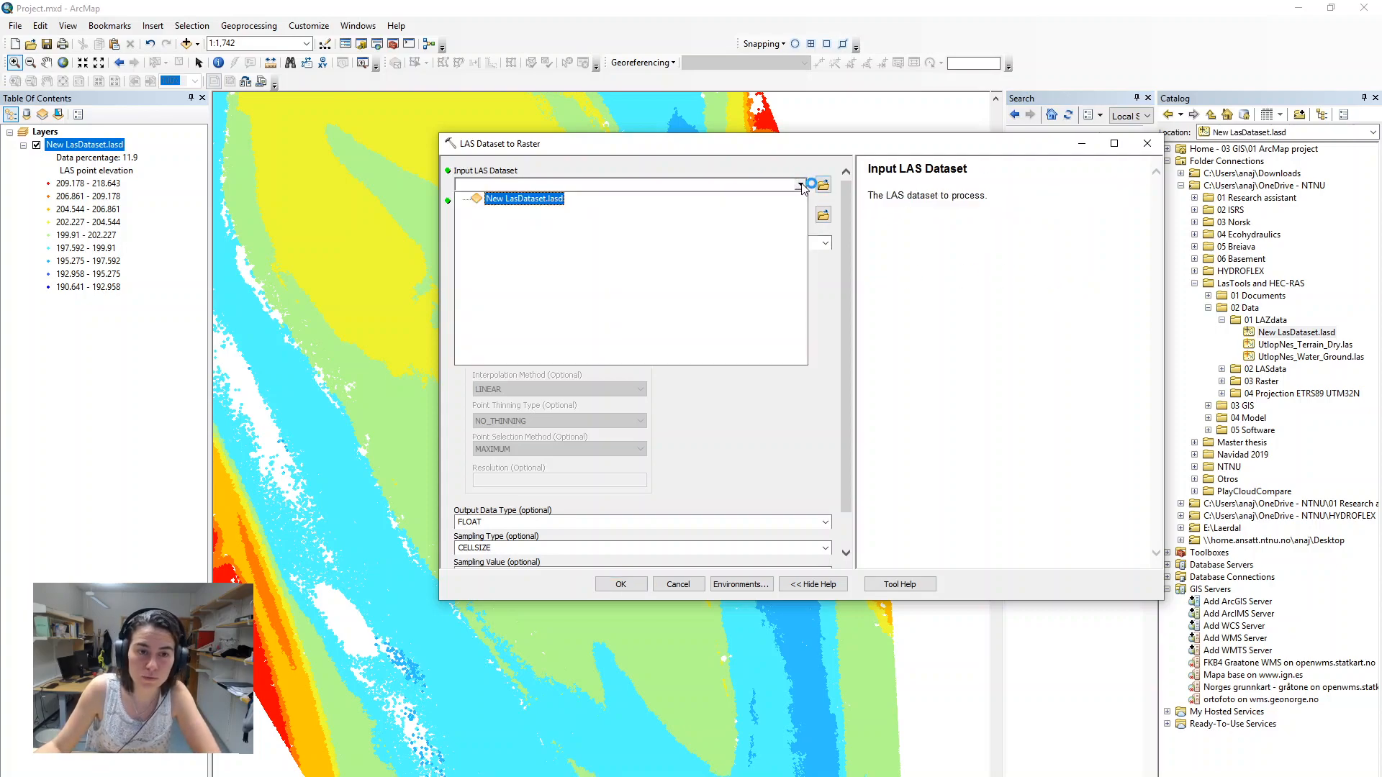
click(536, 201)
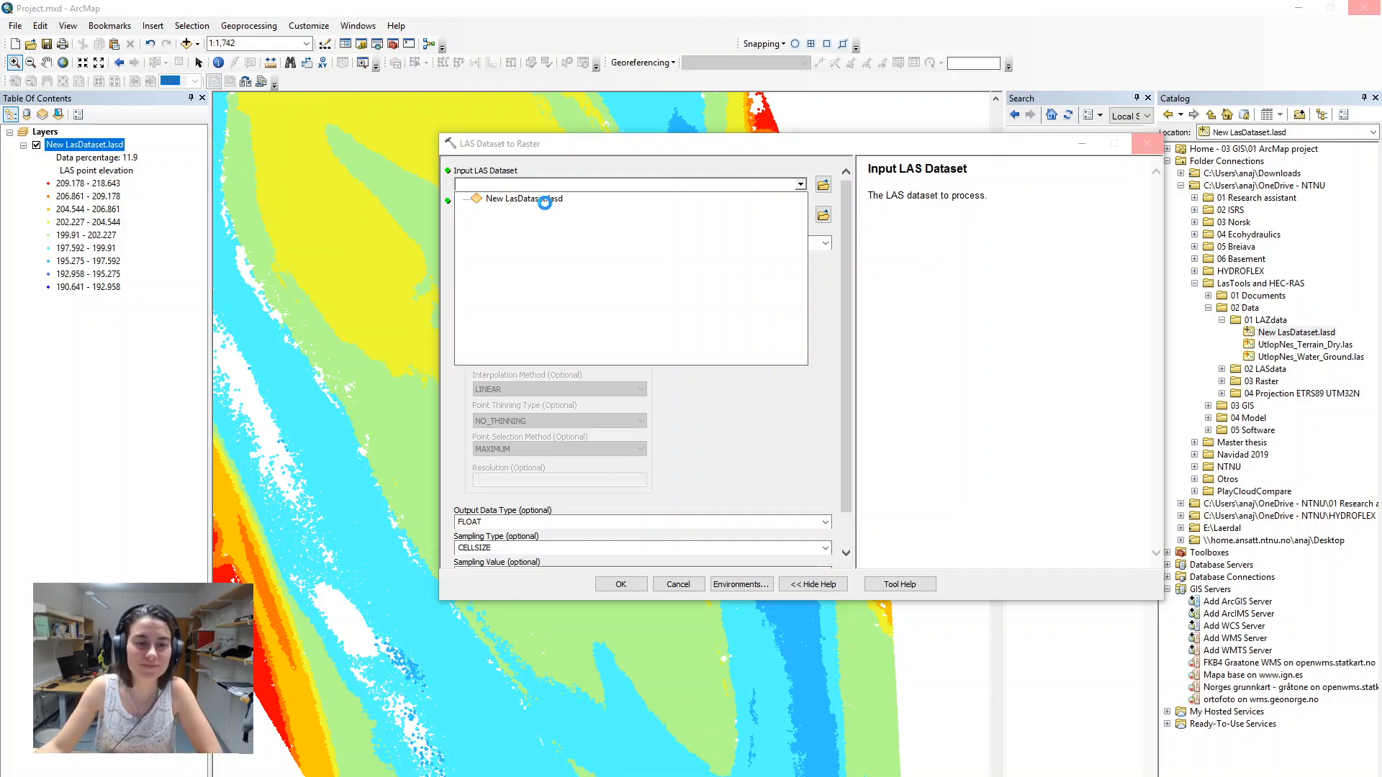
drag(544, 204, 545, 203)
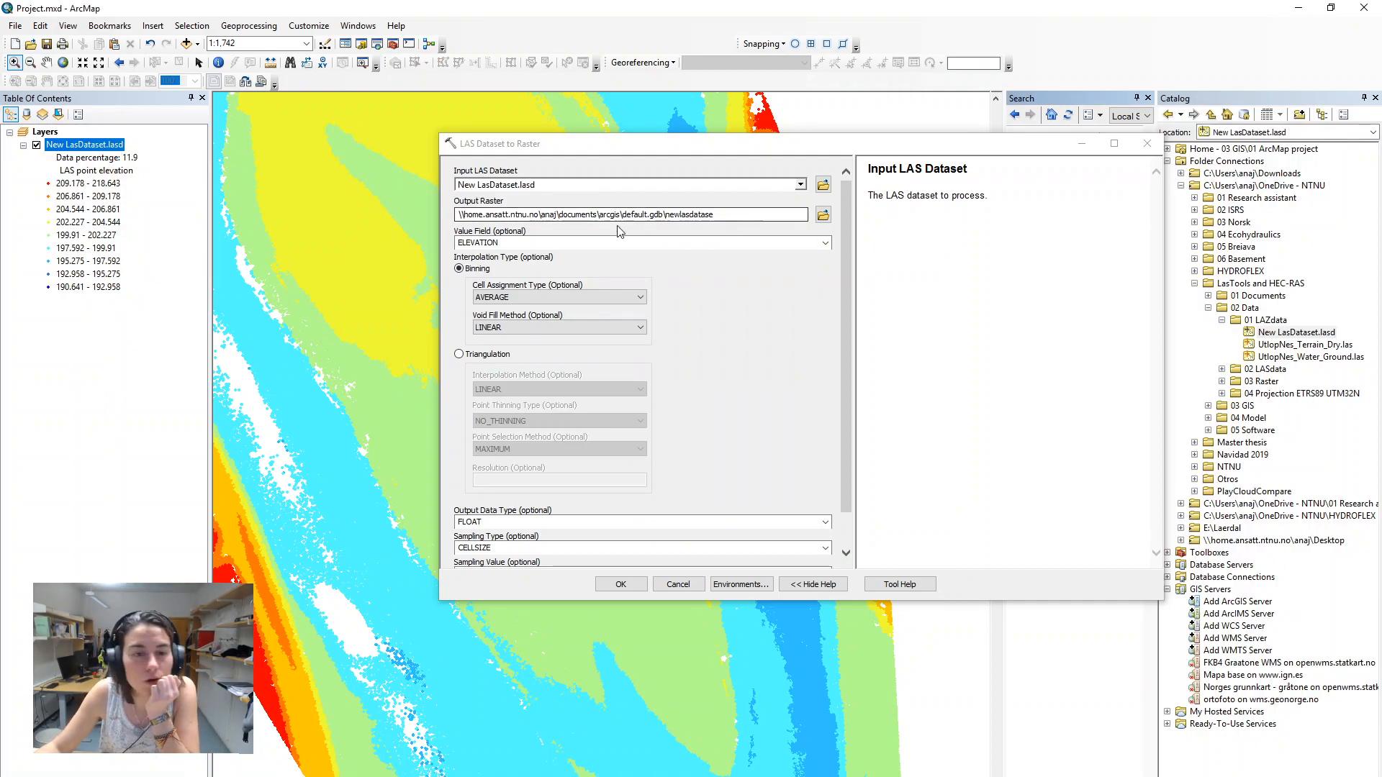
click(511, 216)
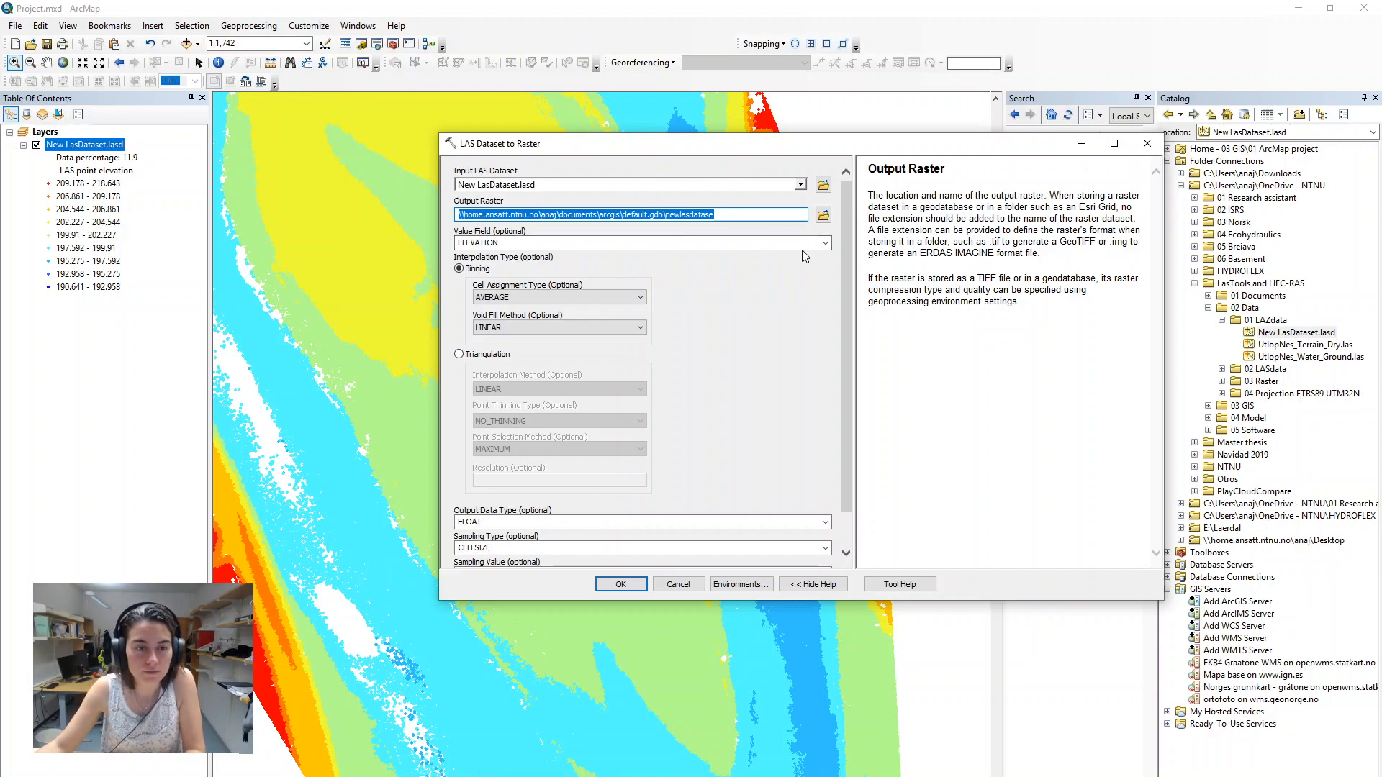
click(826, 243)
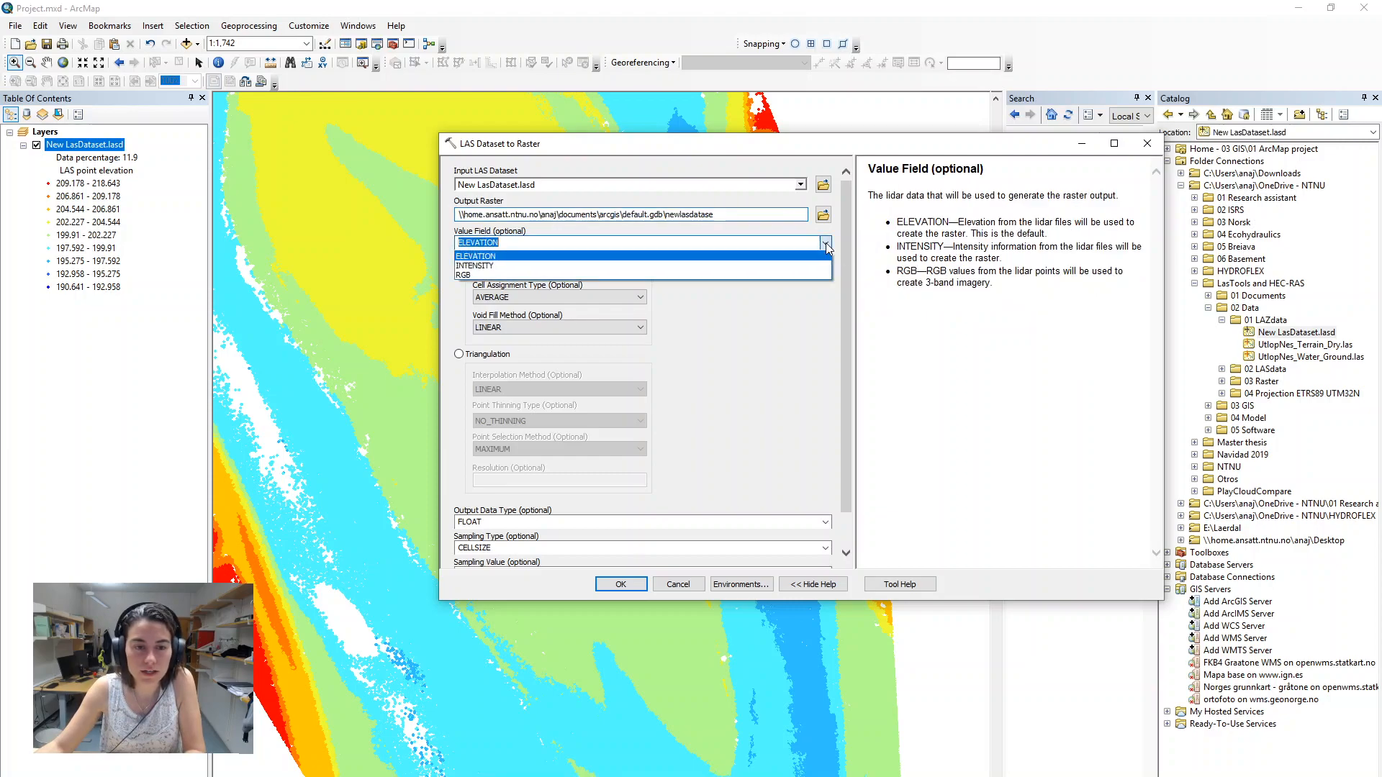
click(826, 243)
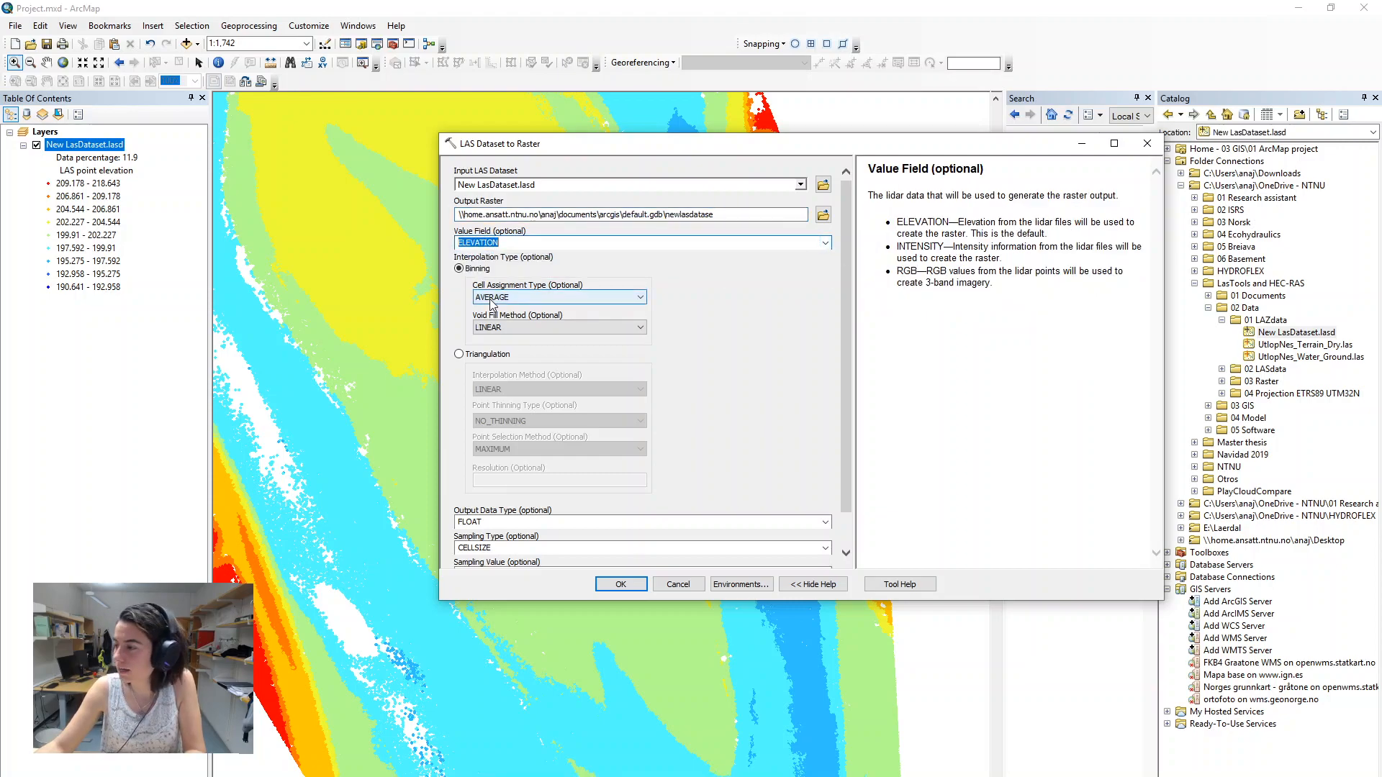
Step: Use binning interpolation with AVERAGE cell assignment and the NATURAL_NEIGHBOR void fill method
click(491, 303)
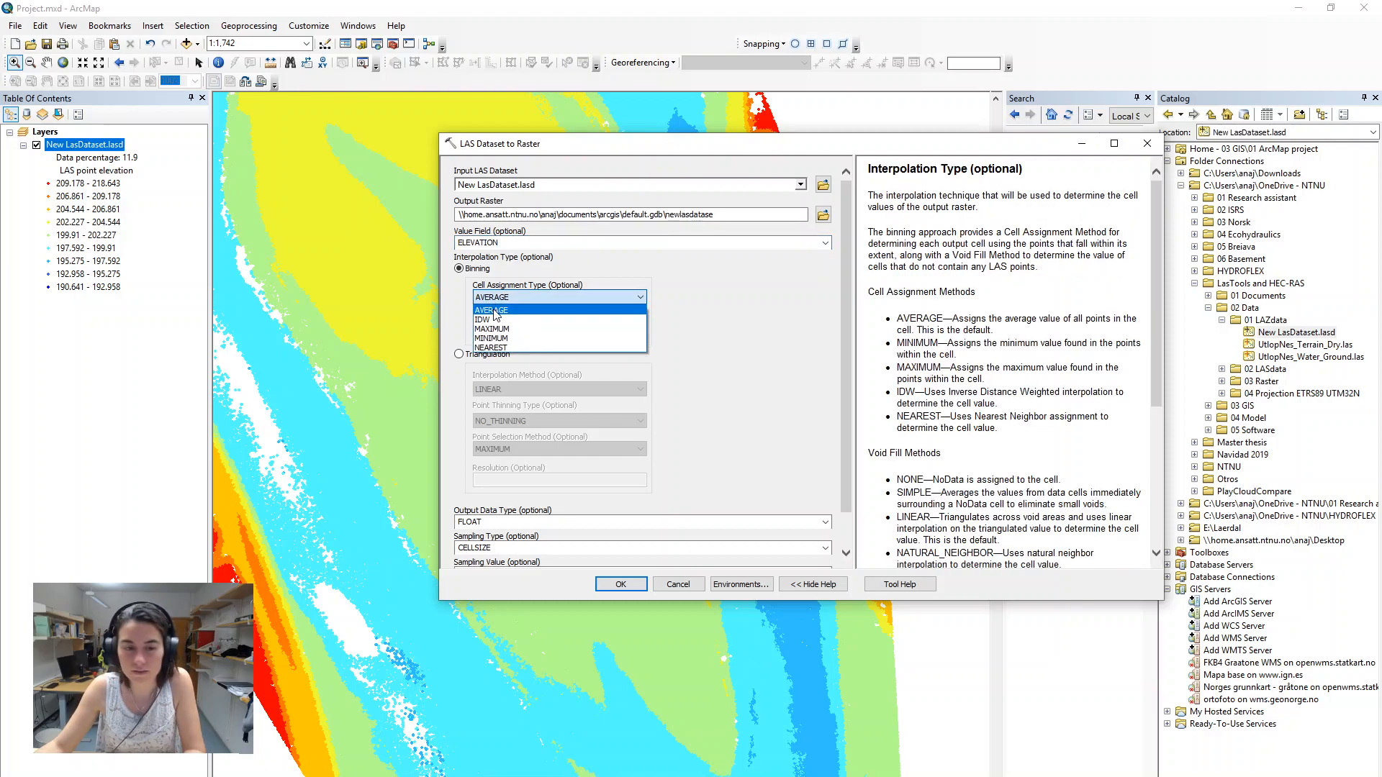
click(504, 310)
click(510, 329)
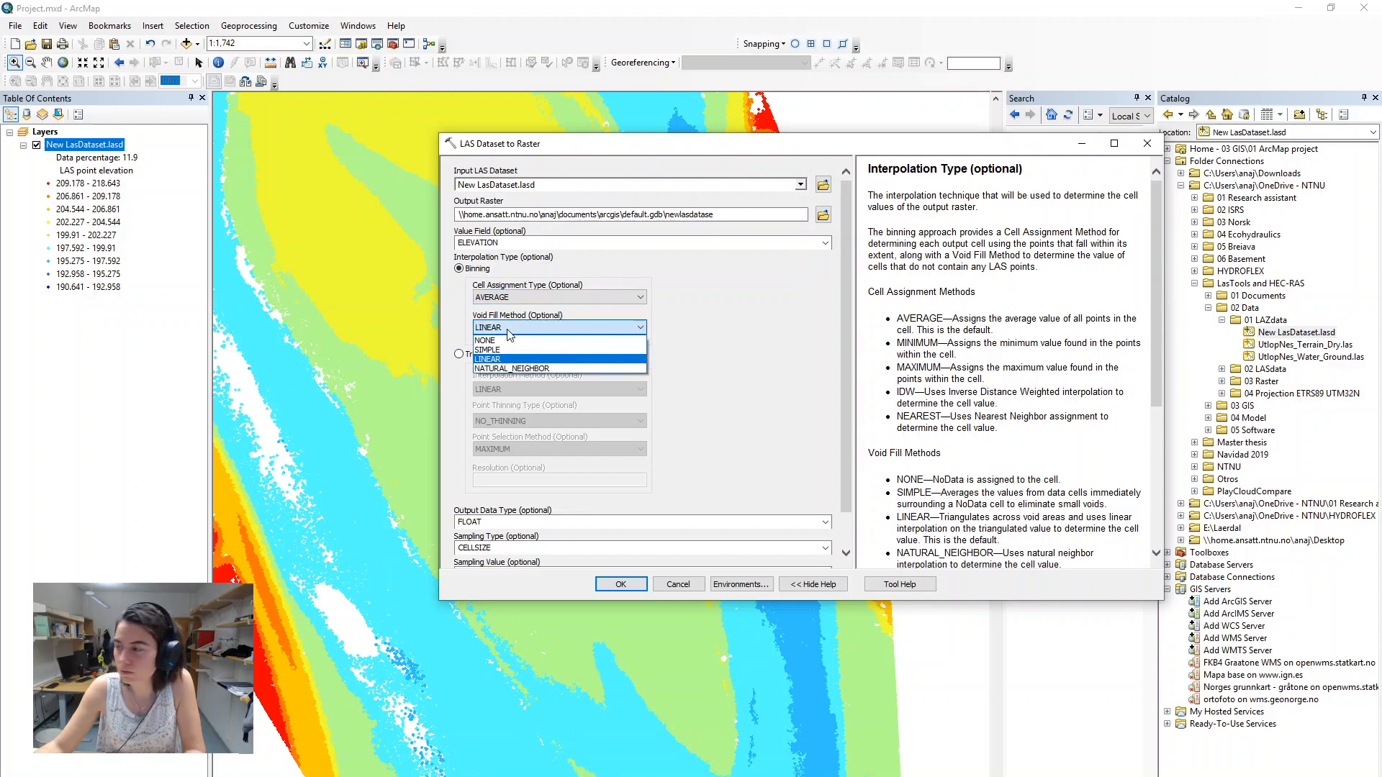
click(514, 369)
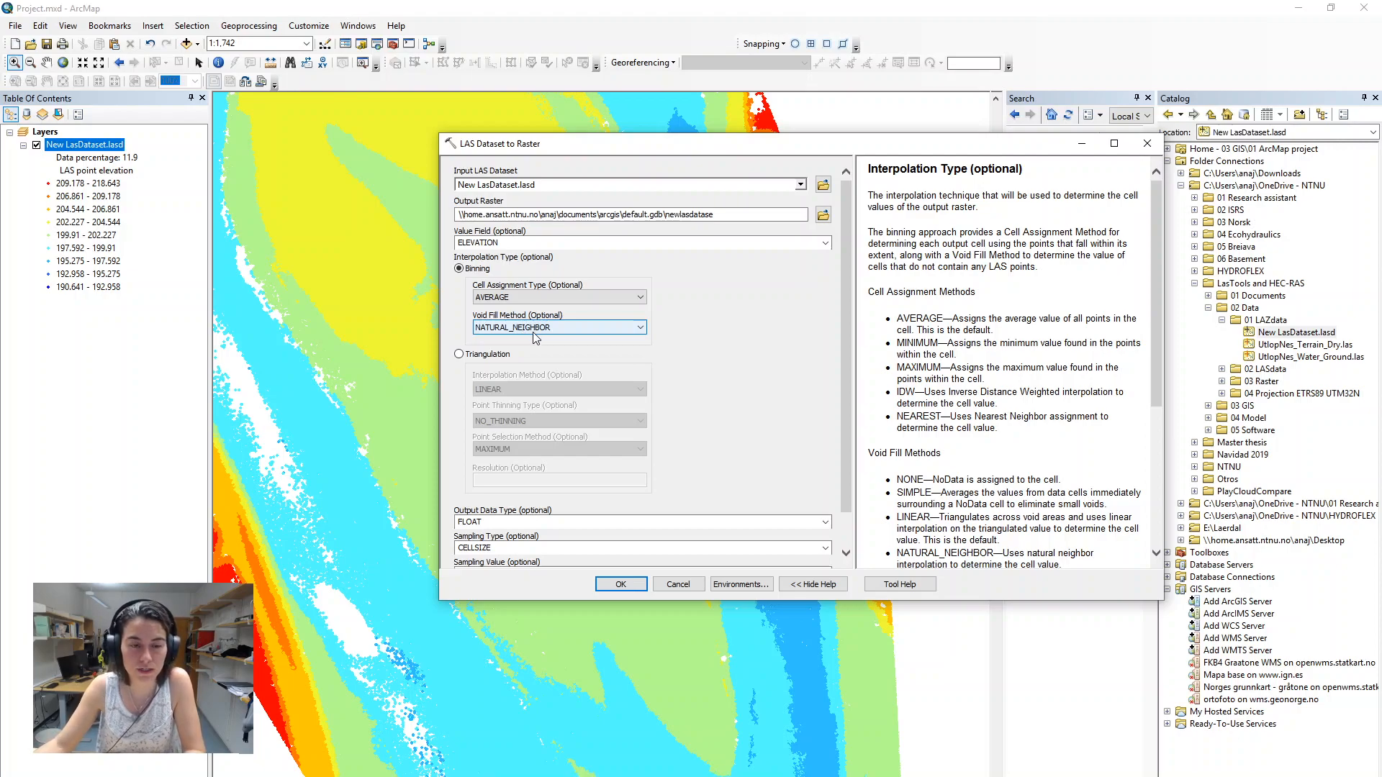
click(533, 298)
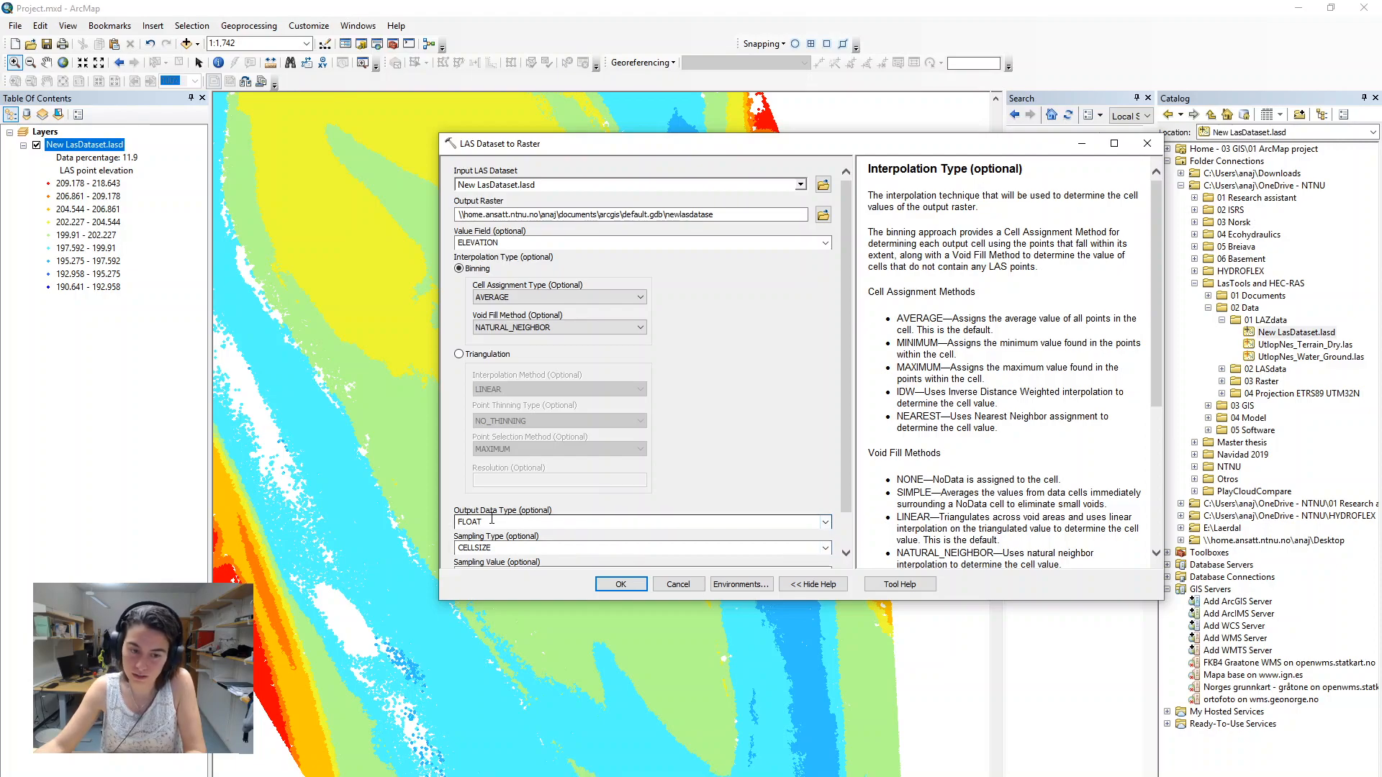
Step: Set the sampling value to 3 with CELLSIZE sampling and run the LAS Dataset to Raster conversion
scroll(845, 490, down, 2)
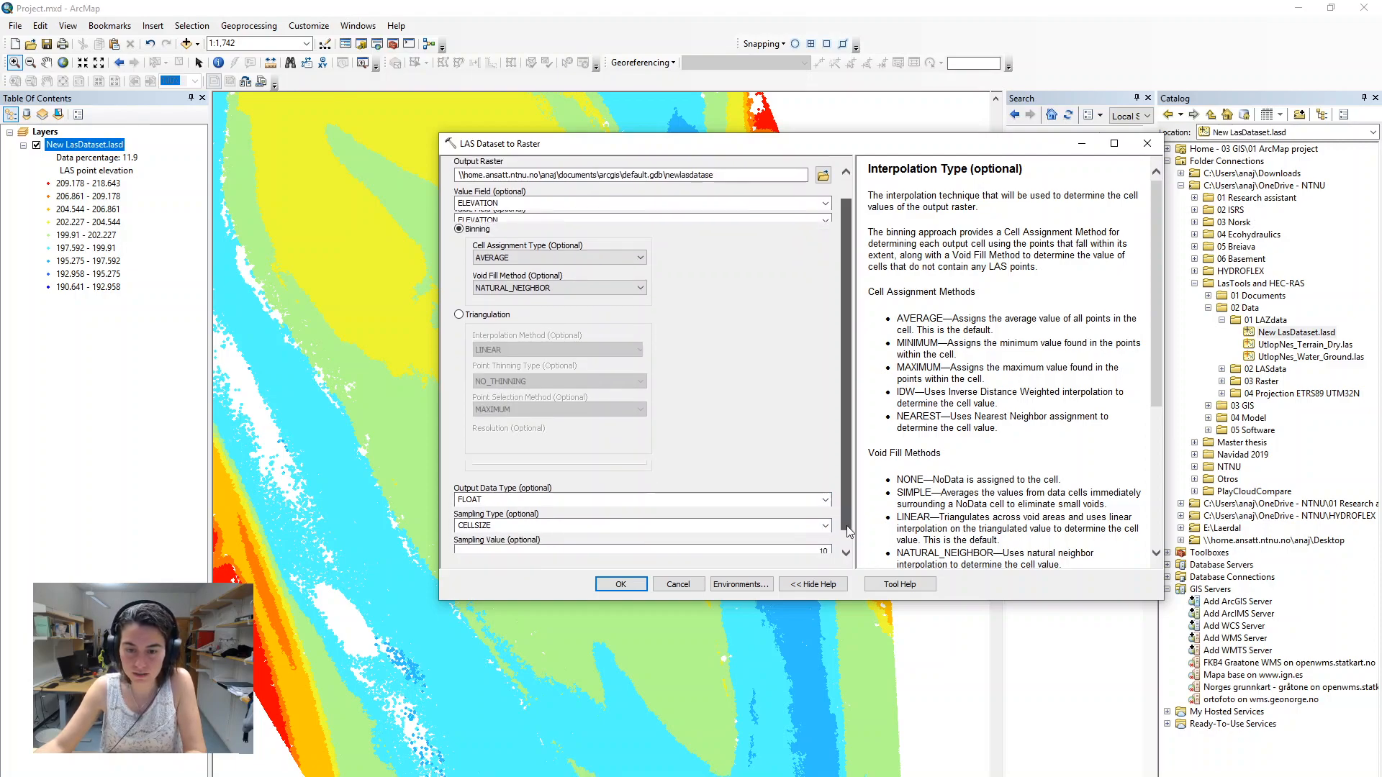
click(825, 508)
click(819, 532)
key(Tab)
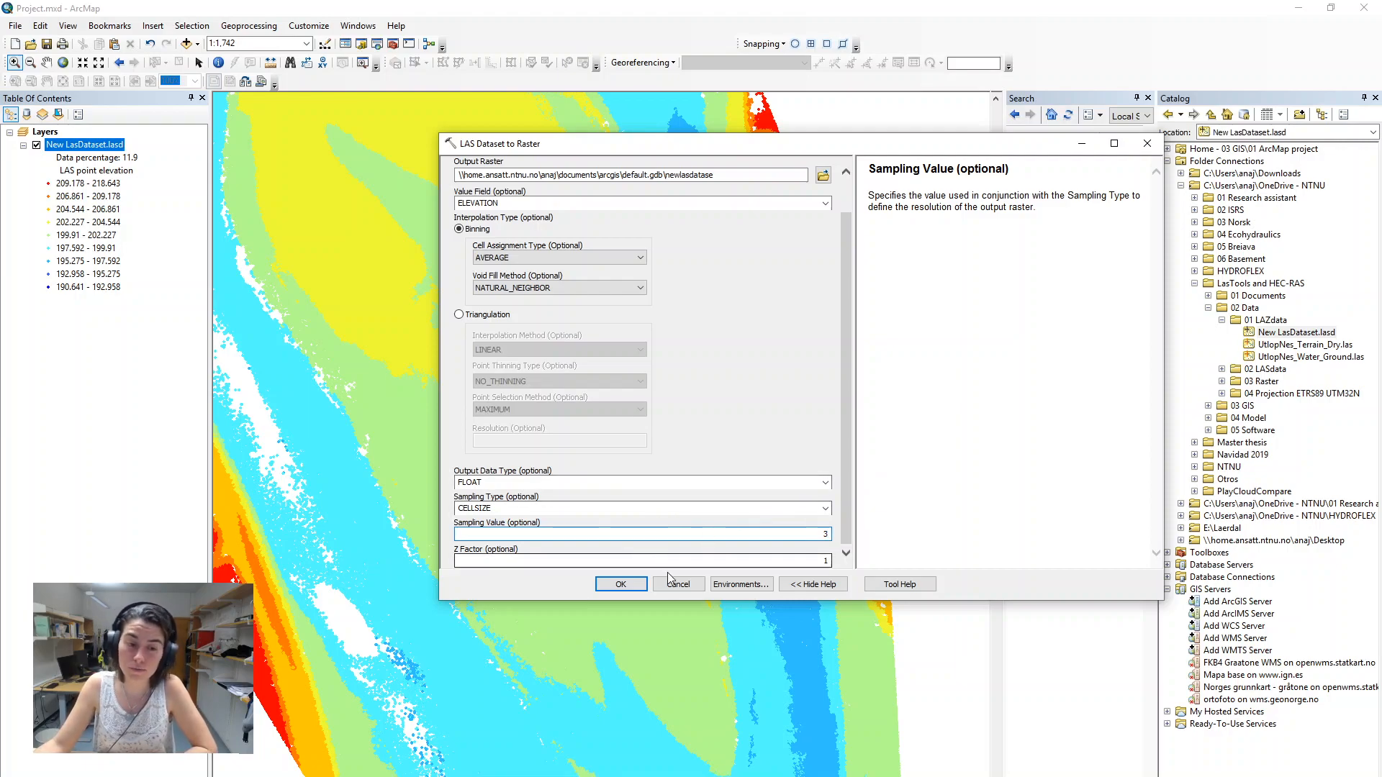
click(628, 590)
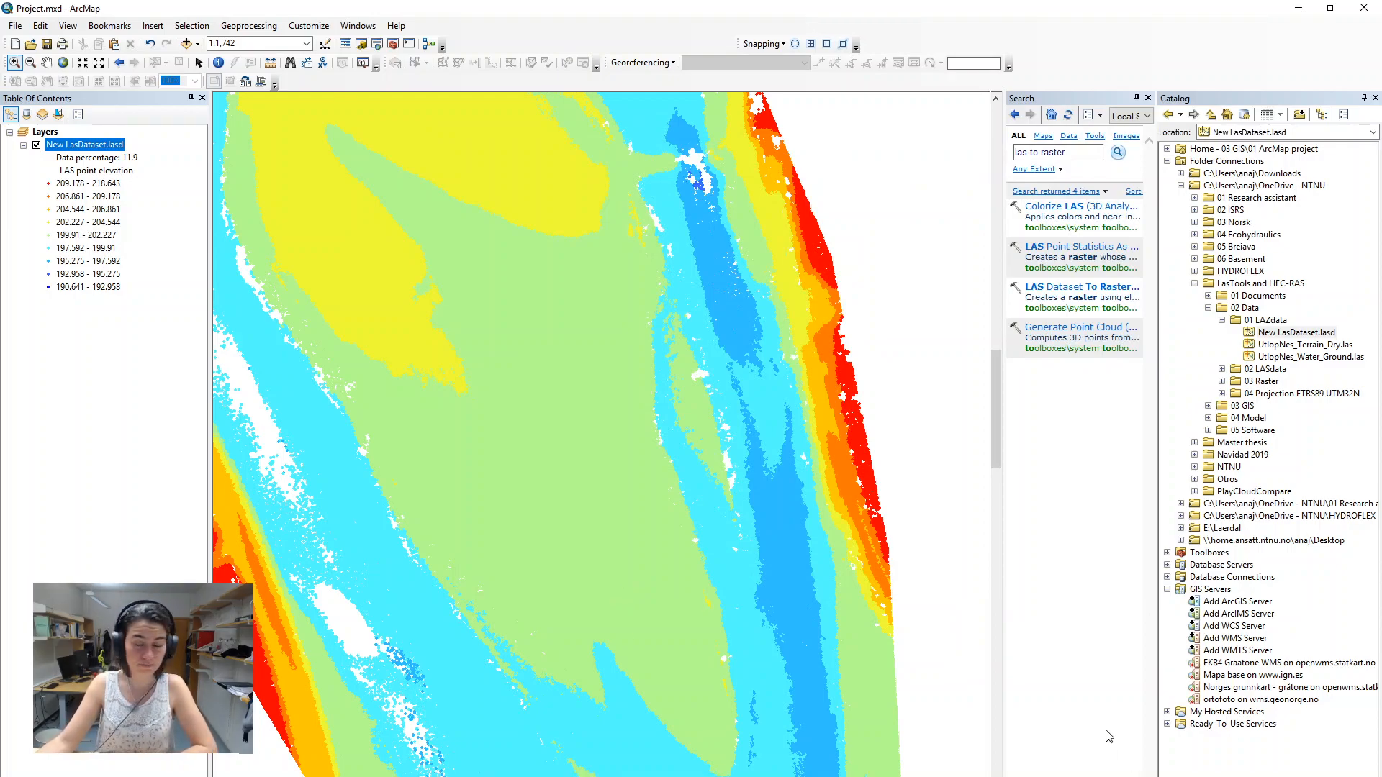
click(1330, 7)
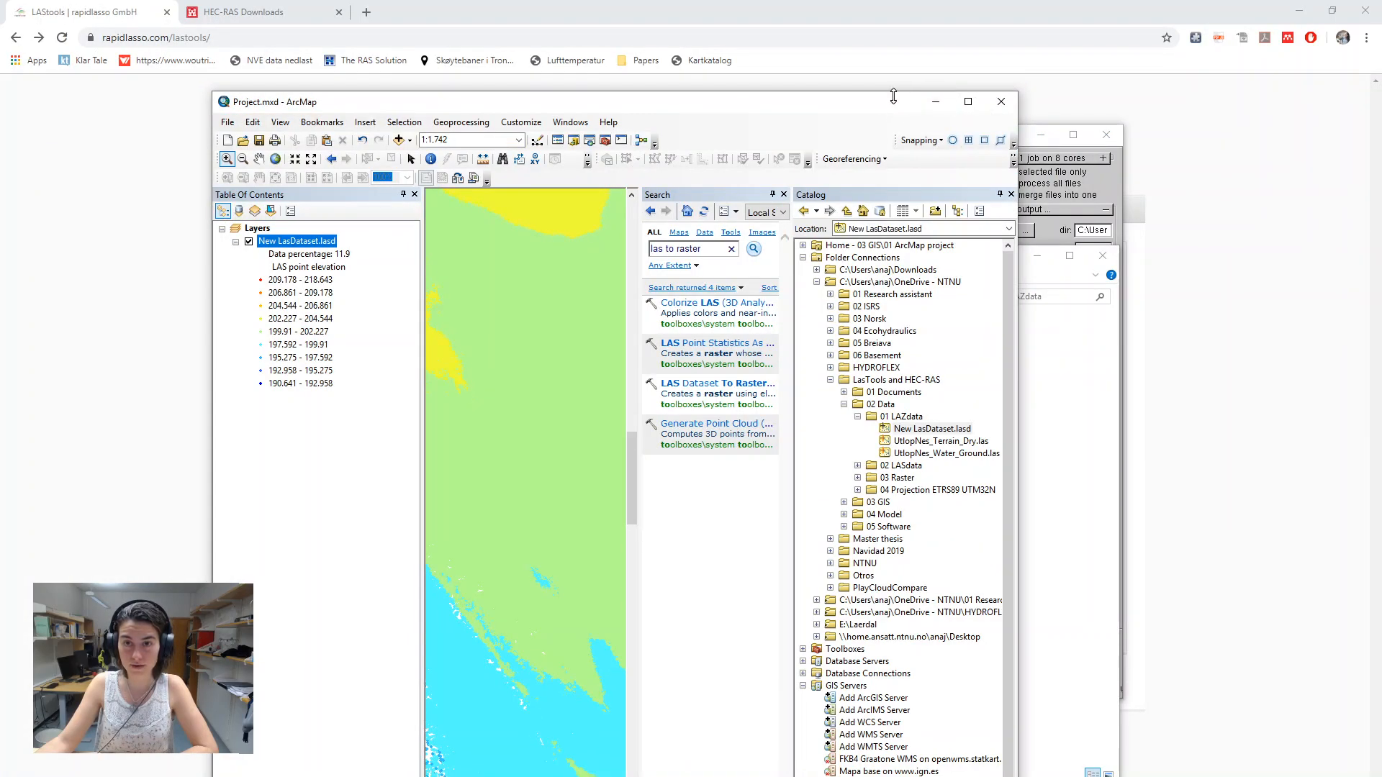
drag(893, 96, 895, 64)
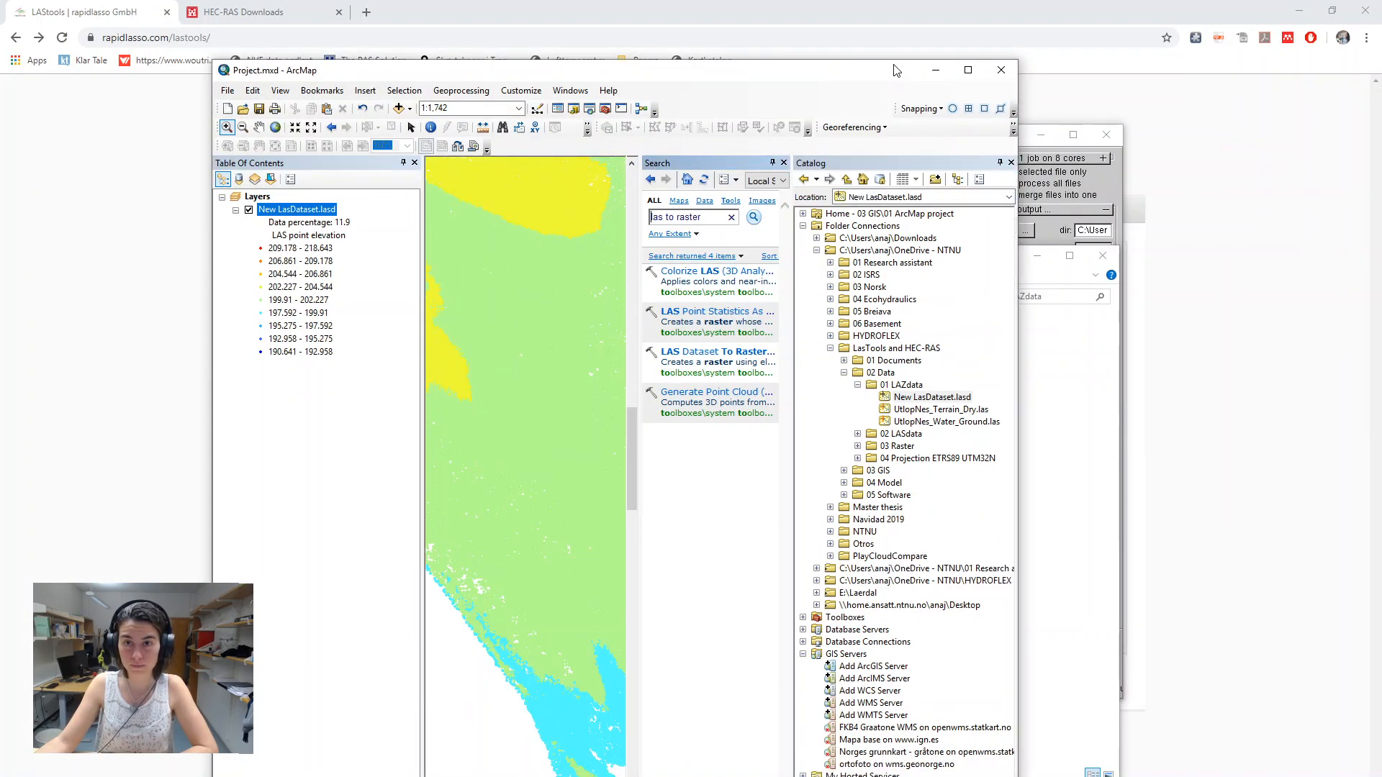
drag(898, 75, 919, 44)
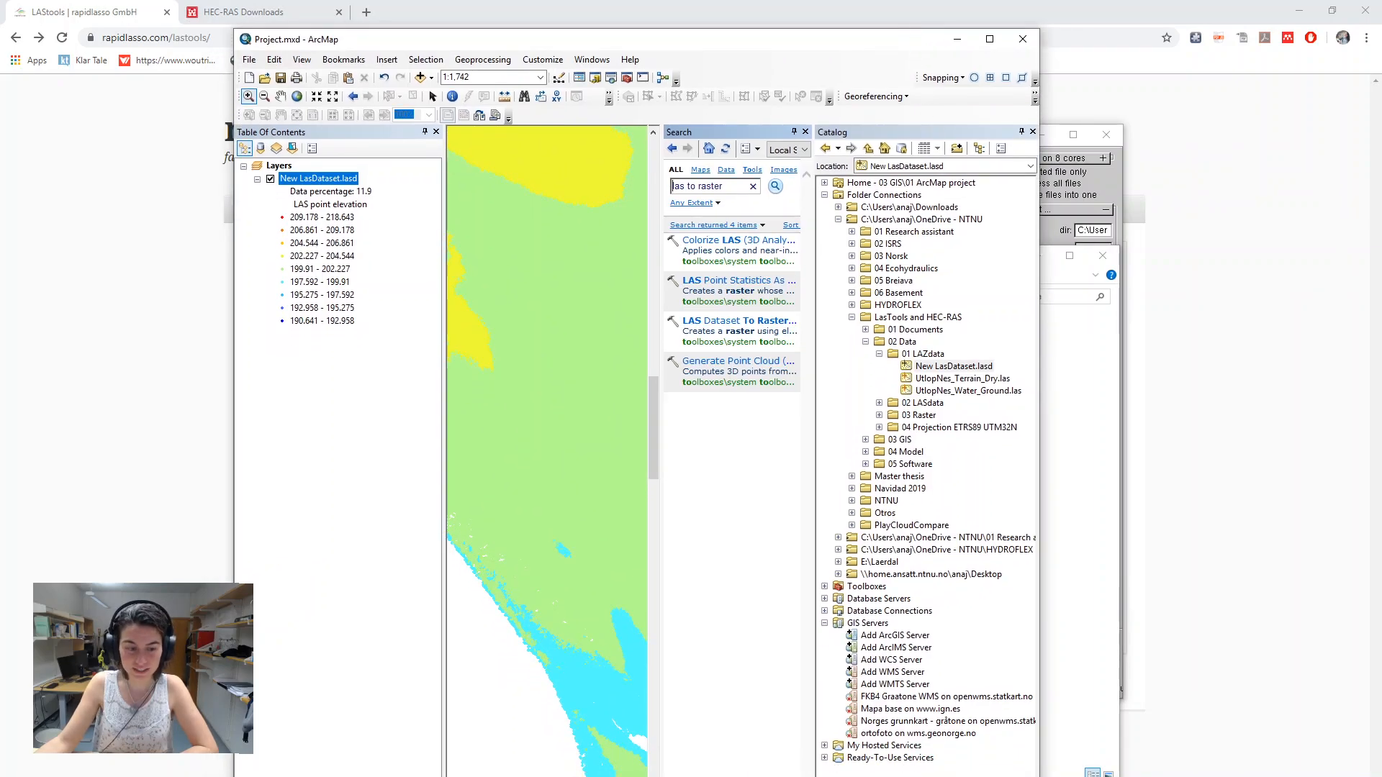
drag(814, 41, 804, 1)
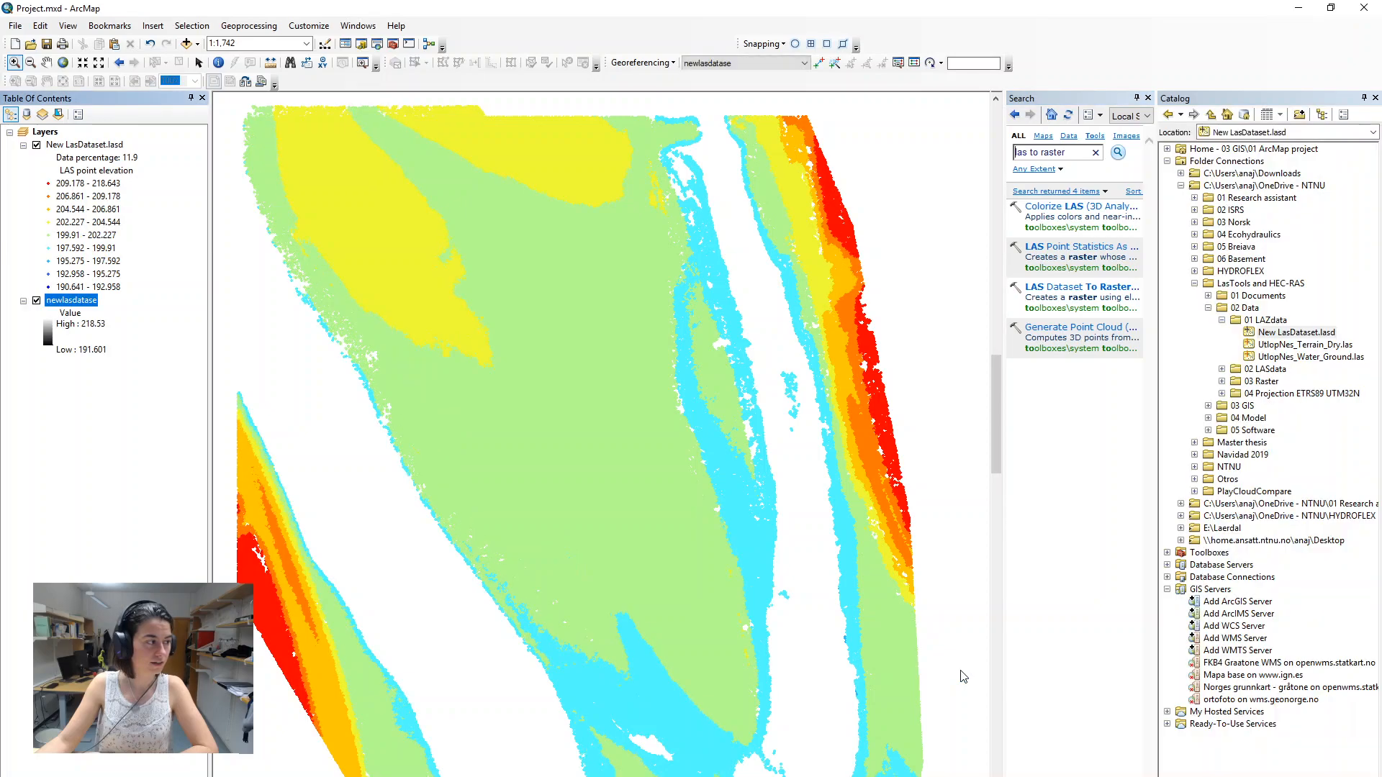
Step: Hide the New LasDataset.lasd layer and show the full extent of the newlasdatase raster
click(36, 146)
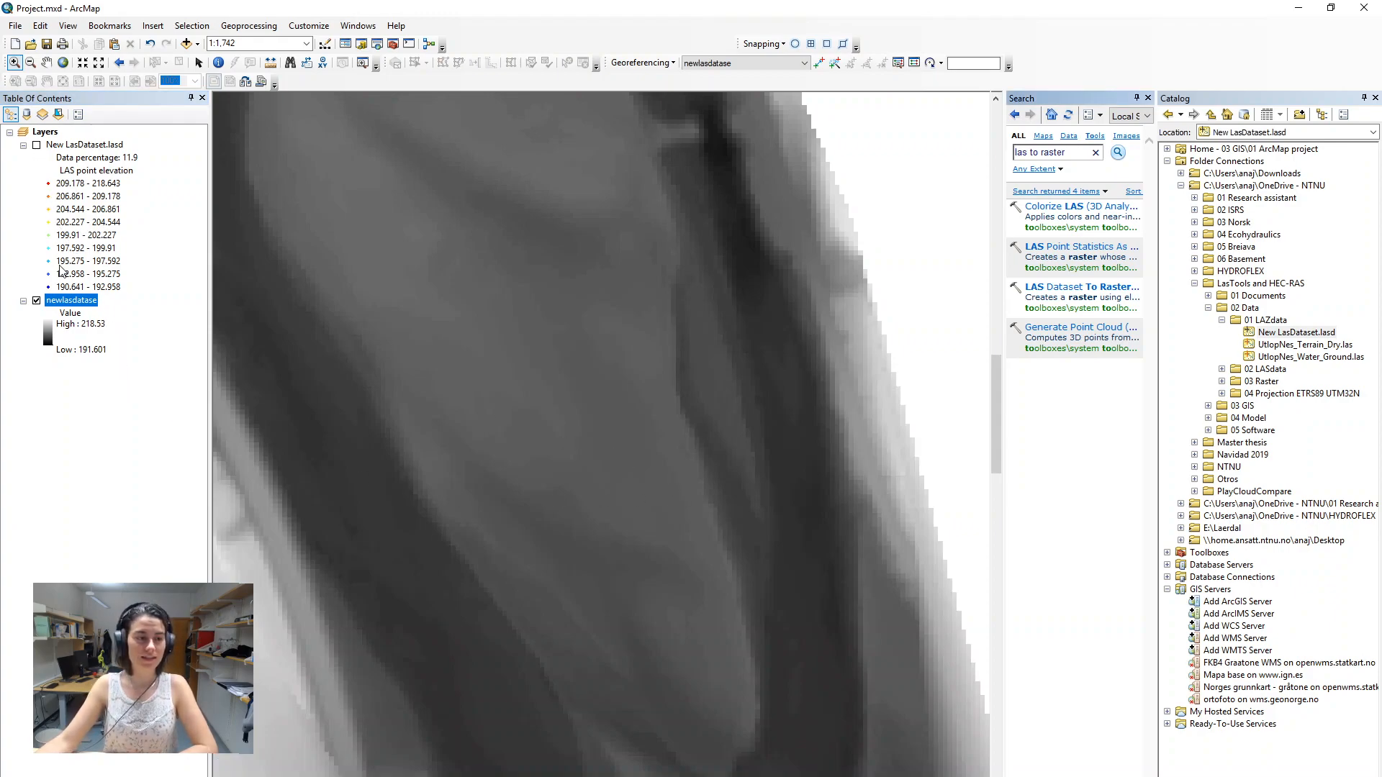
right_click(72, 302)
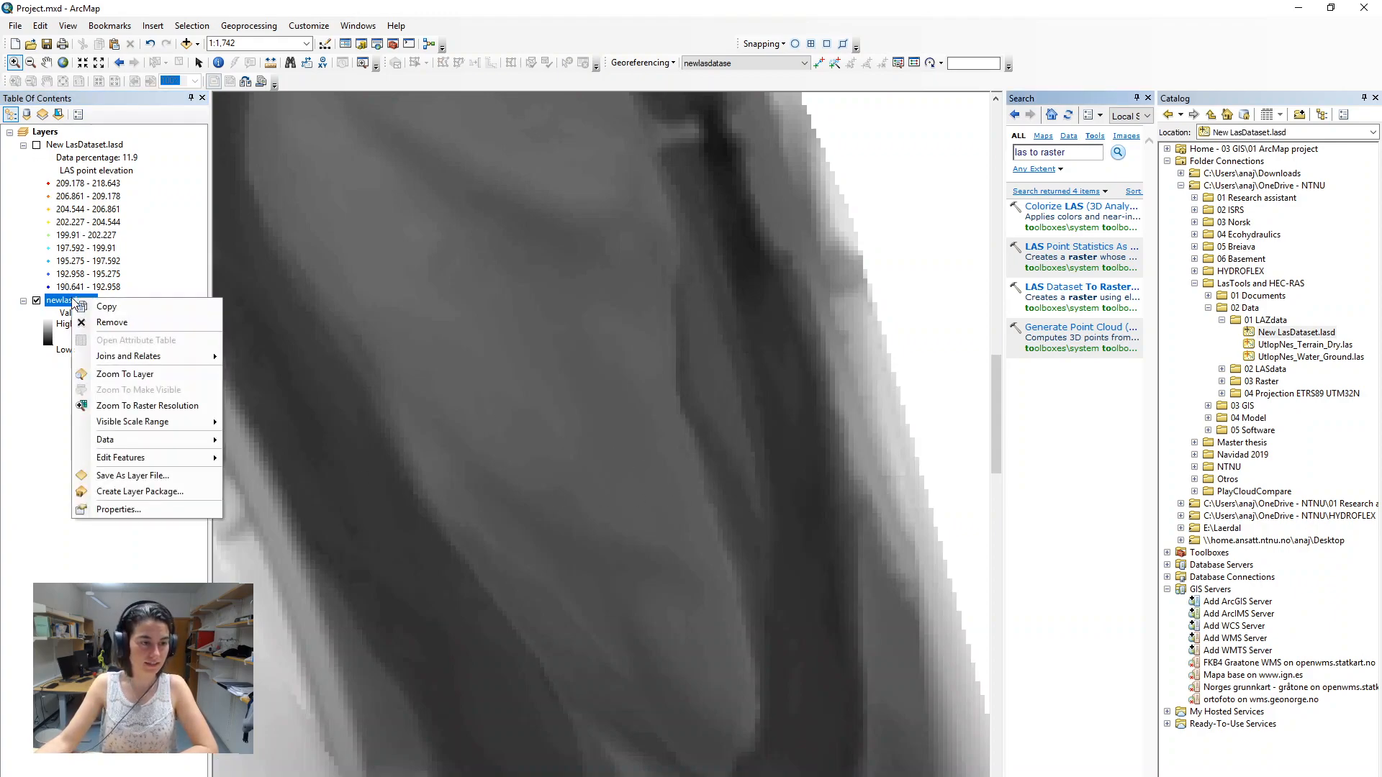
click(130, 382)
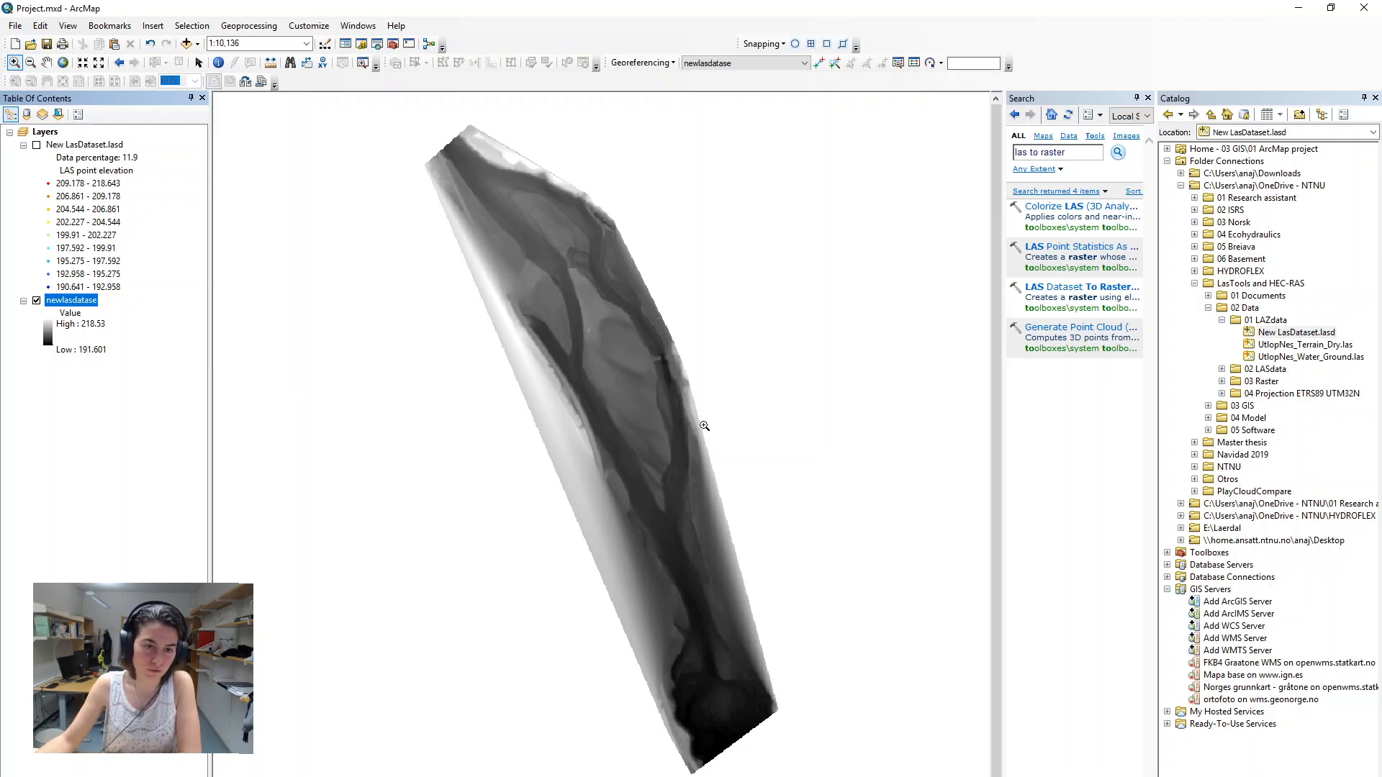
Step: Start exporting the newlasdatase raster's data and set the output location to the 03 Raster folder in LasTools and HEC-RAS\02 Data
right_click(84, 297)
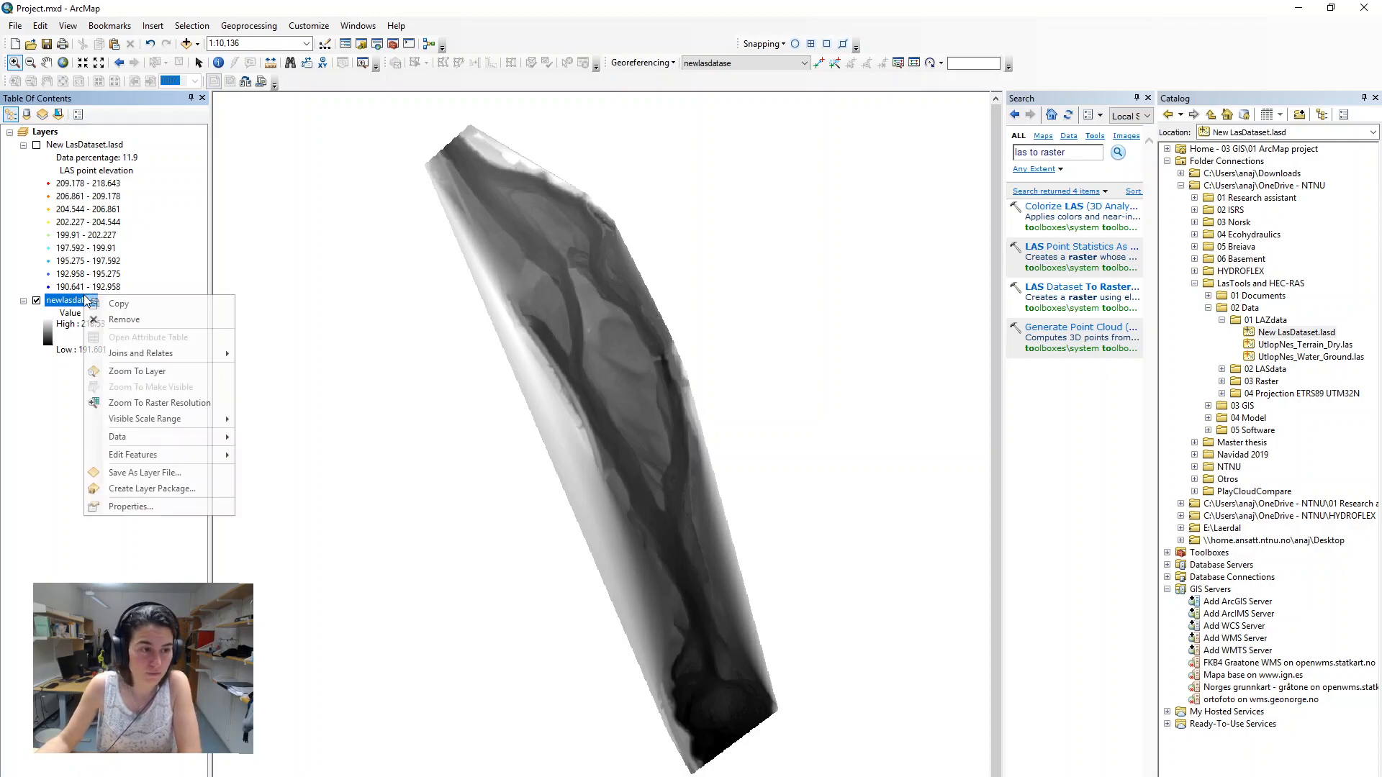
mouse_move(208, 442)
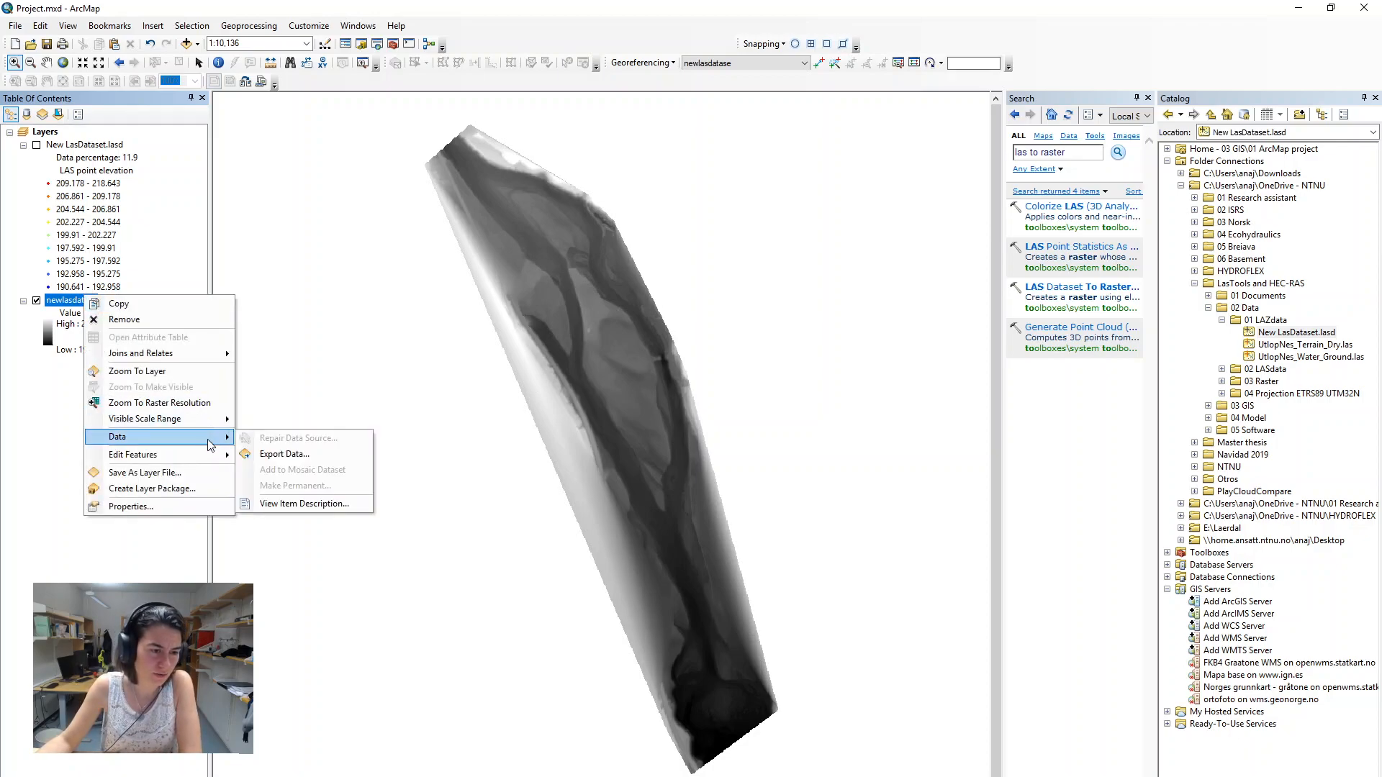
click(290, 454)
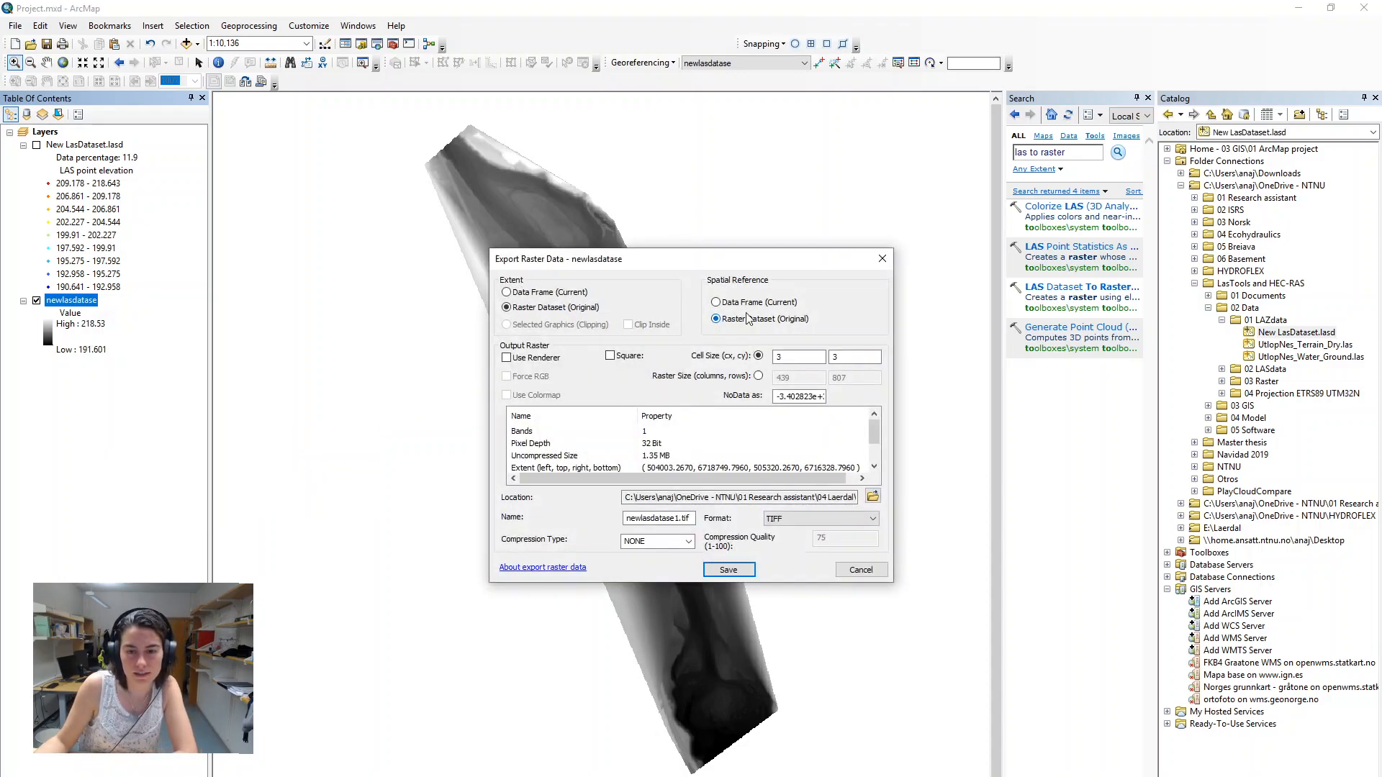
click(872, 497)
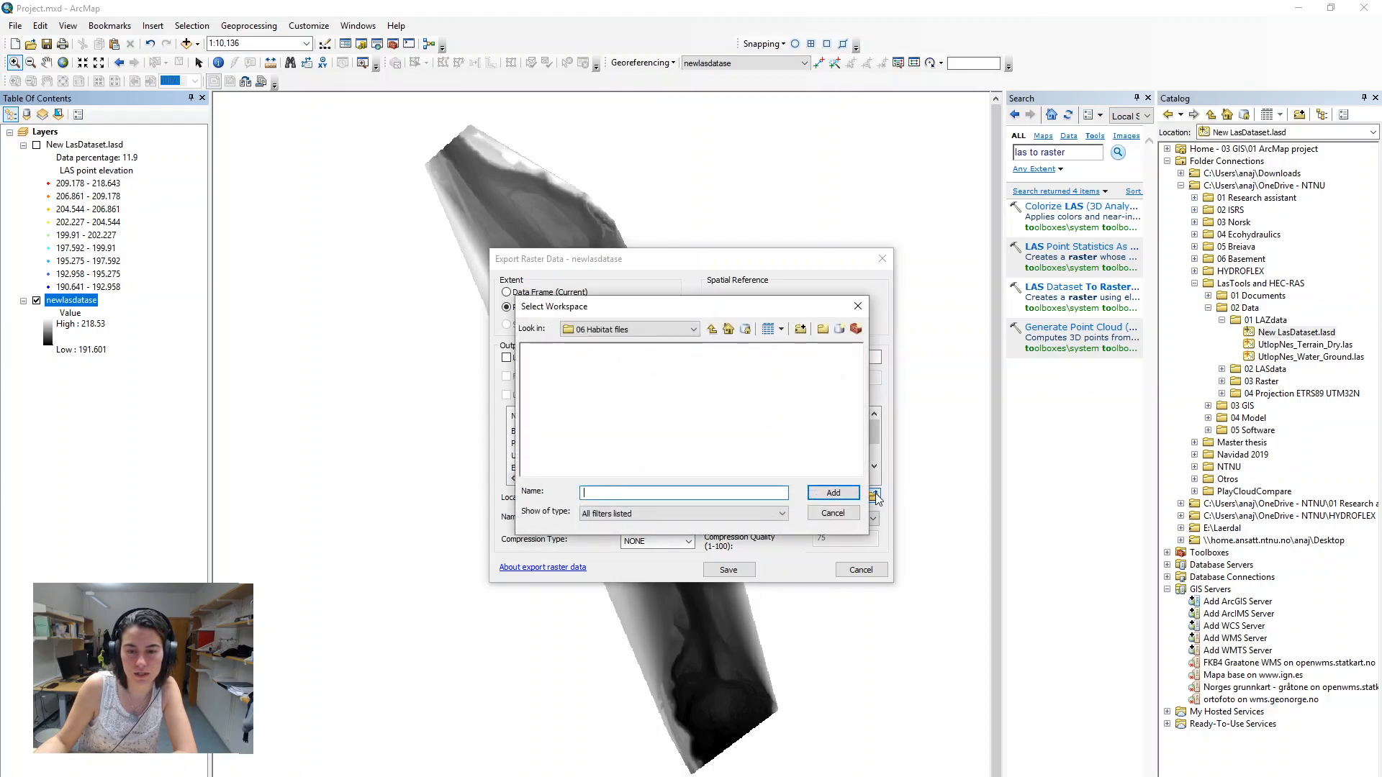
click(712, 330)
click(712, 331)
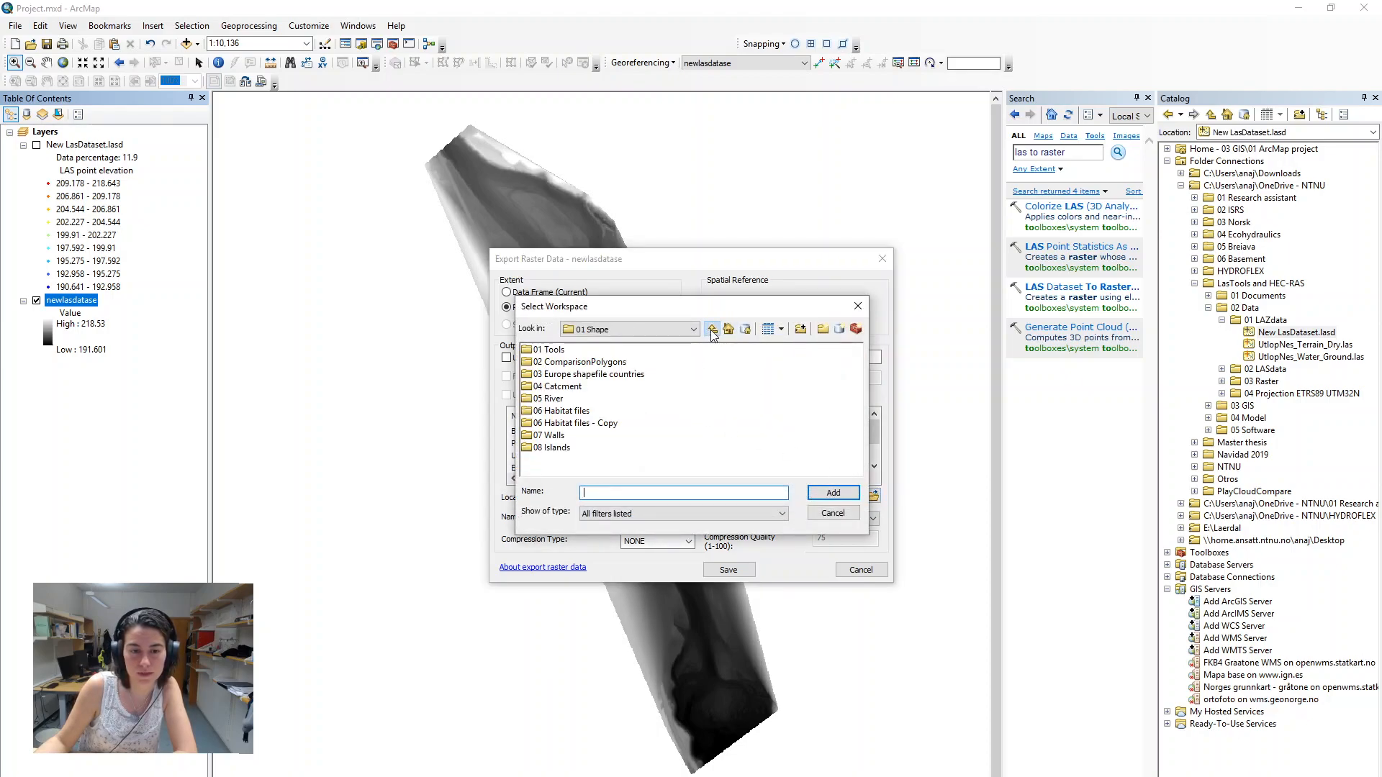
click(695, 331)
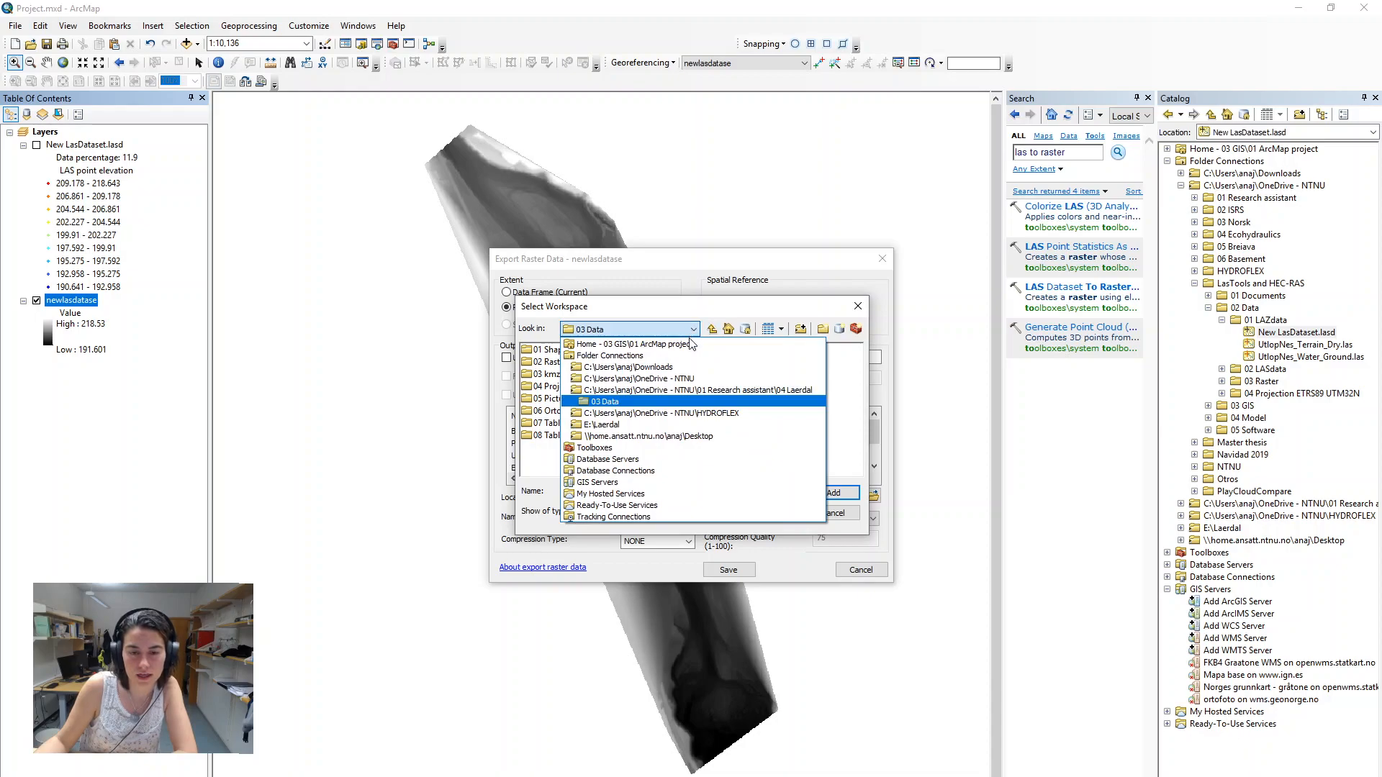
click(683, 379)
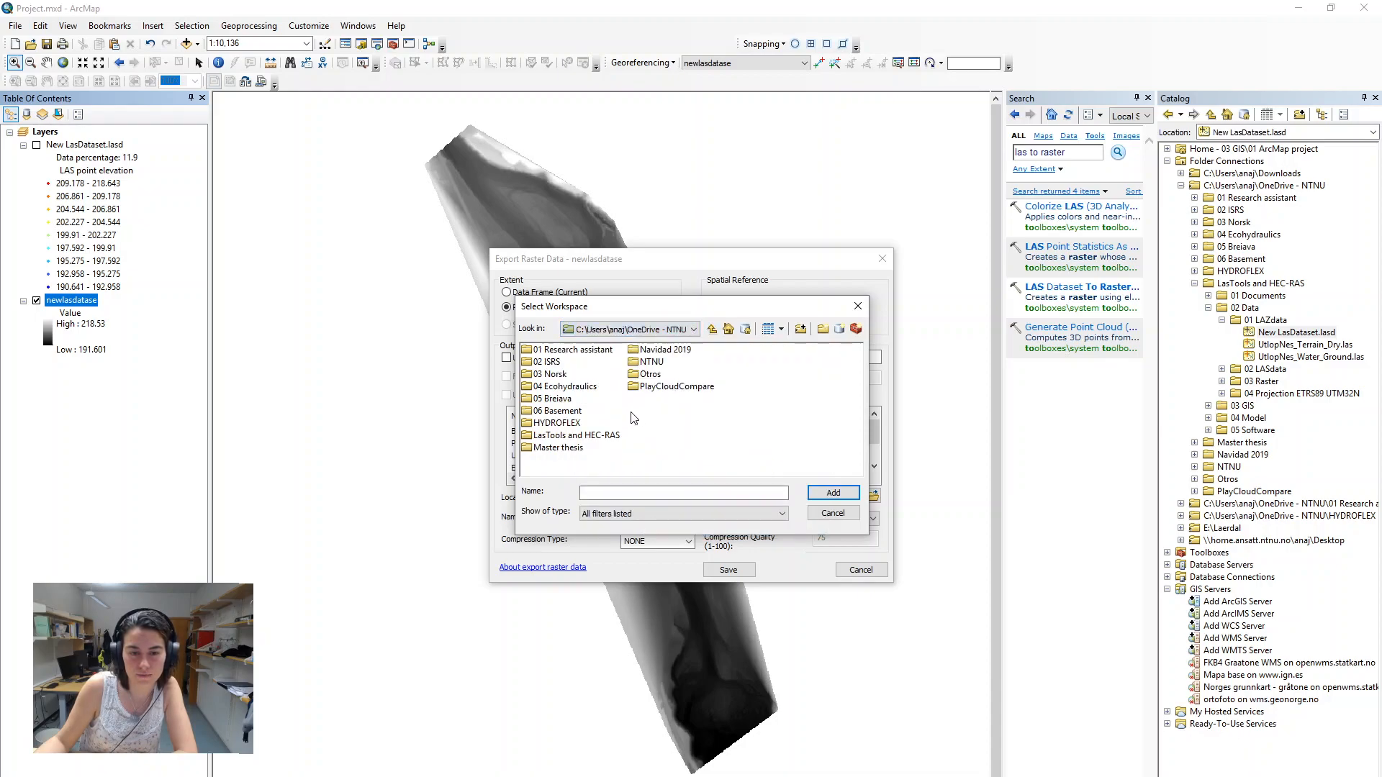
double_click(596, 438)
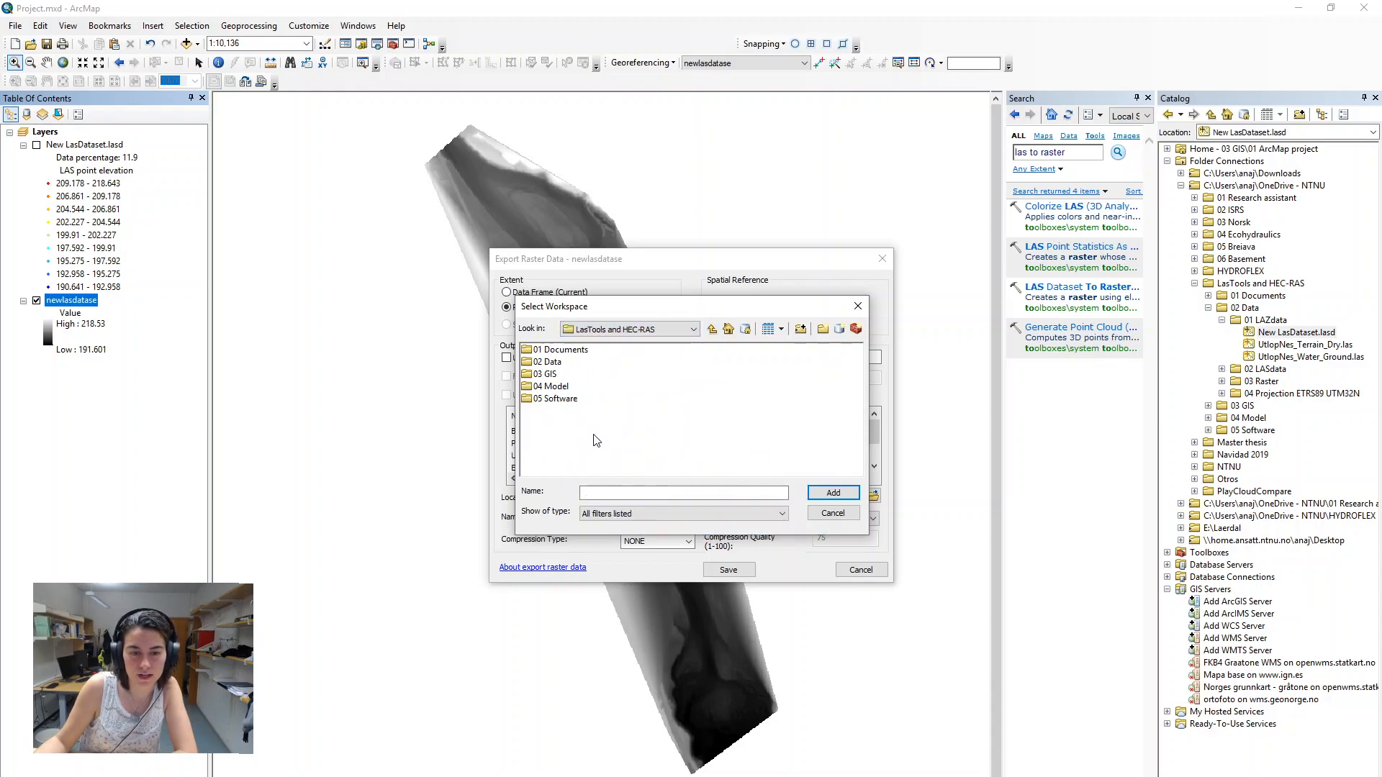
double_click(558, 368)
double_click(566, 375)
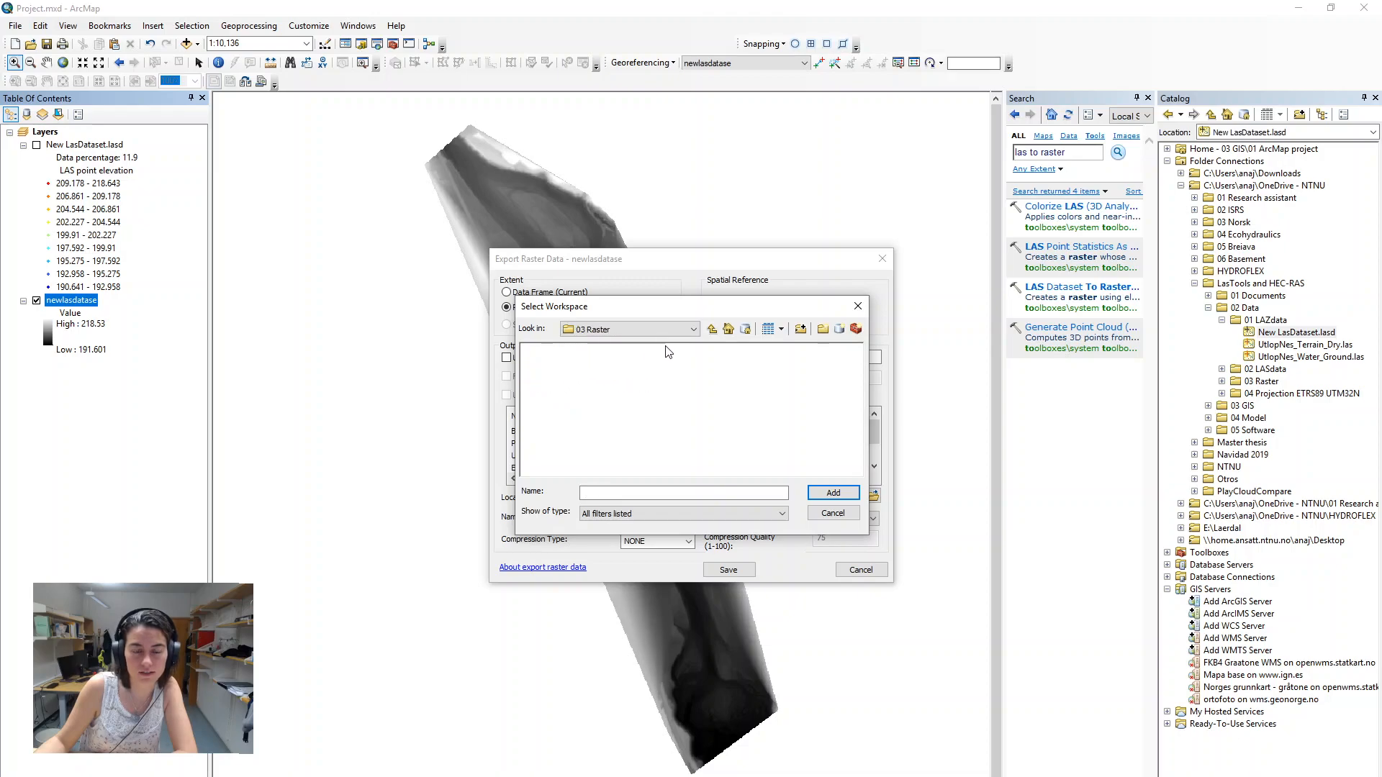
click(712, 329)
click(551, 375)
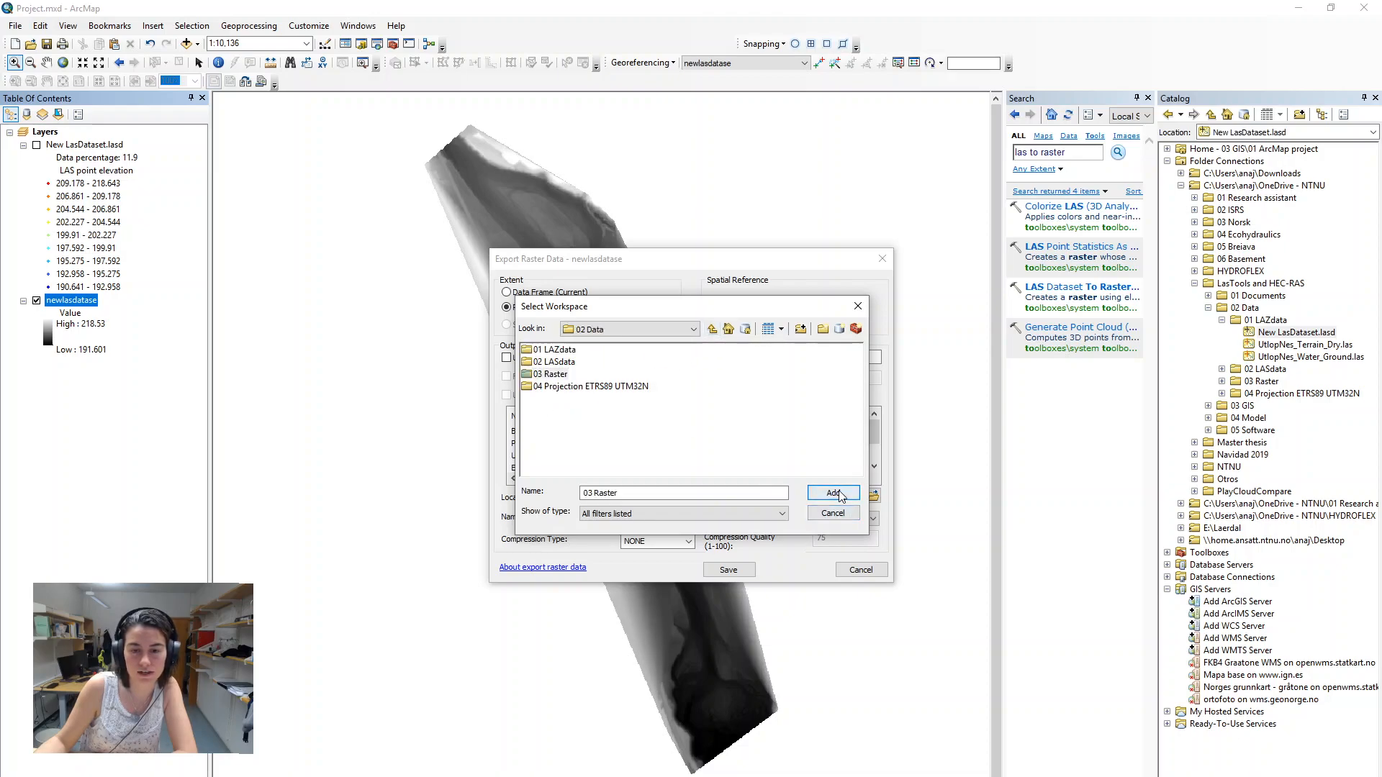
click(833, 493)
Step: Name the exported raster try1raster.tif, save it as TIFF, and add it to the map as a layer
drag(678, 520, 629, 522)
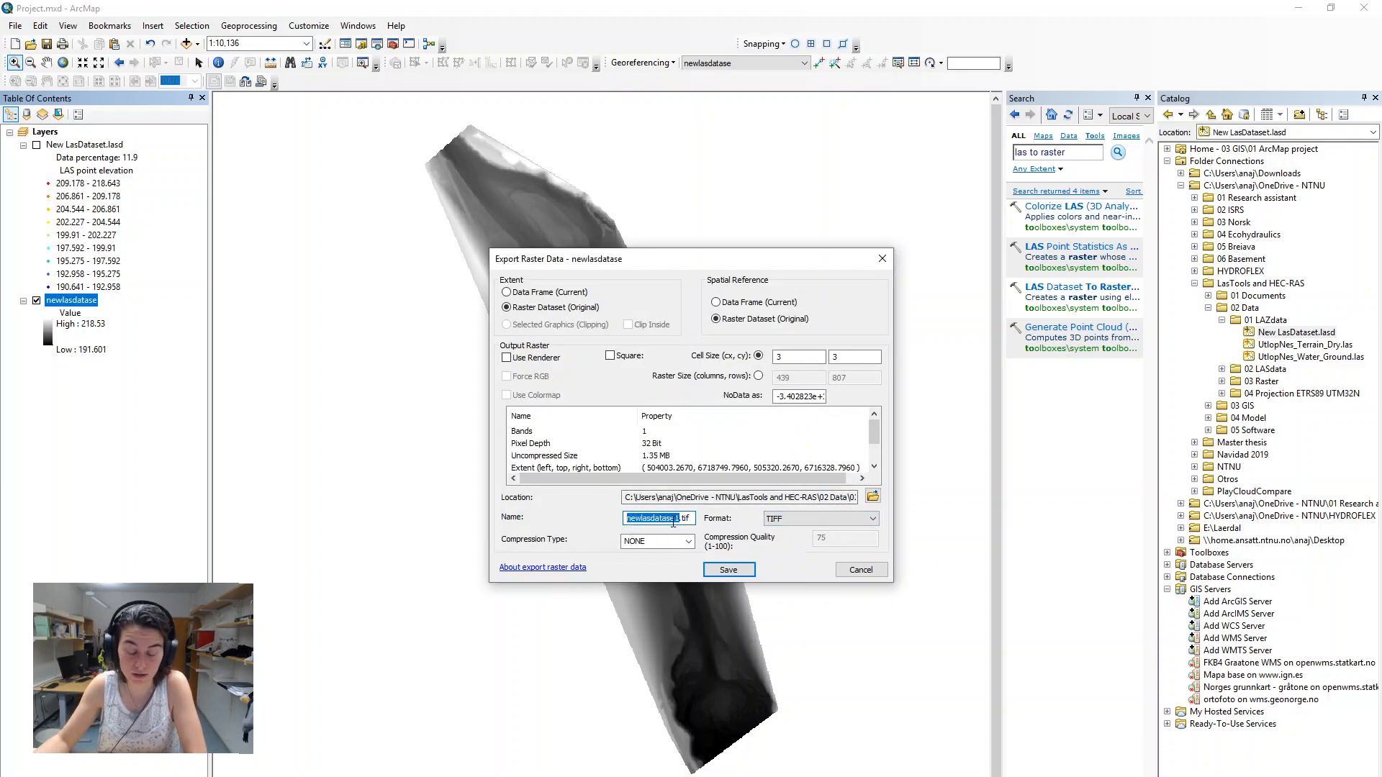
text(try1raster)
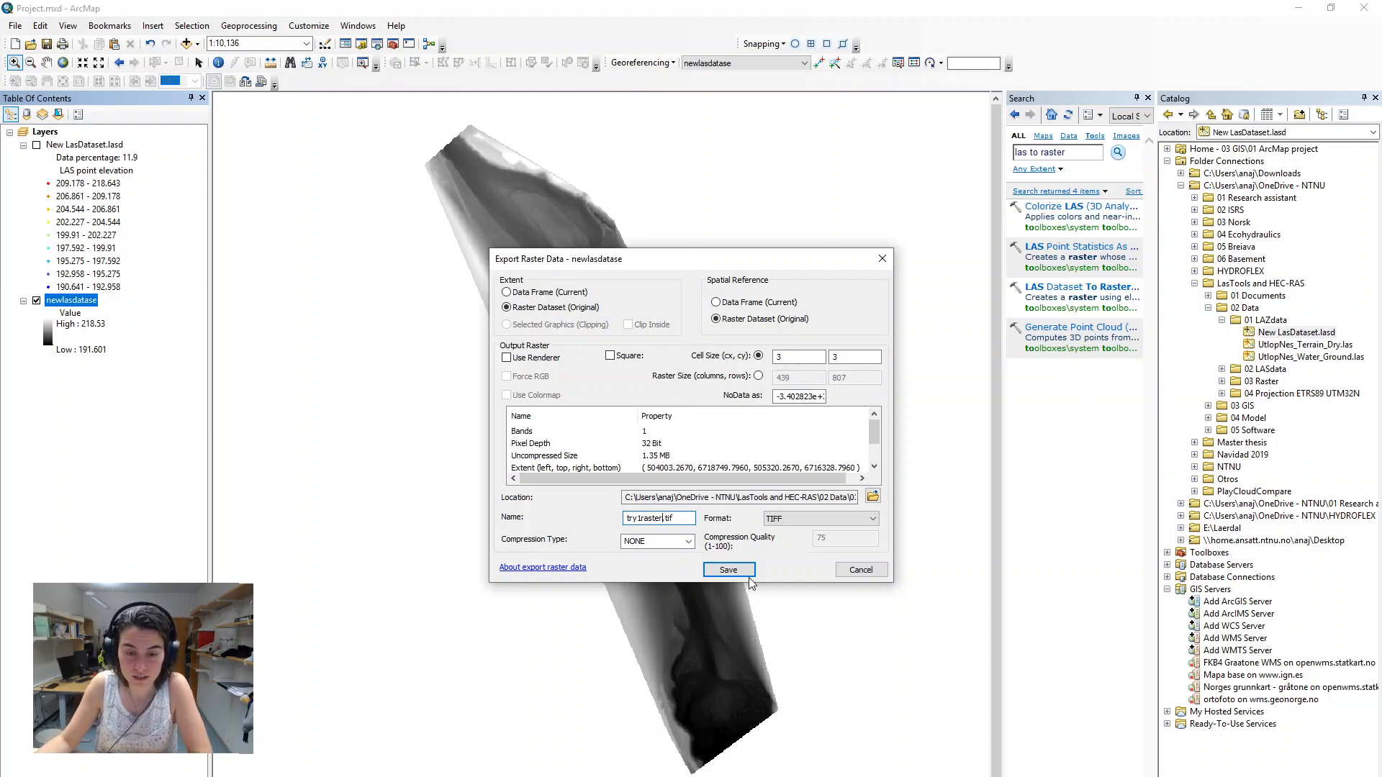
click(748, 570)
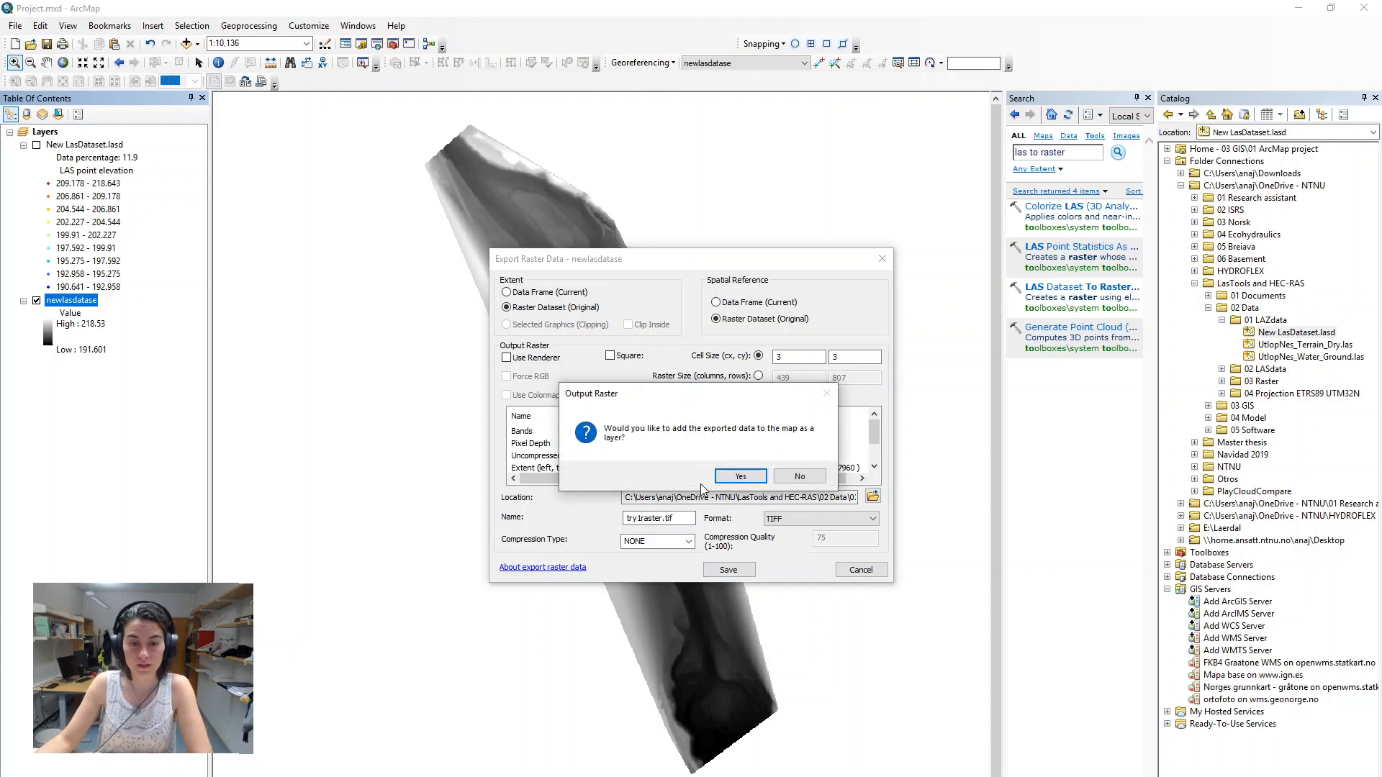
click(742, 477)
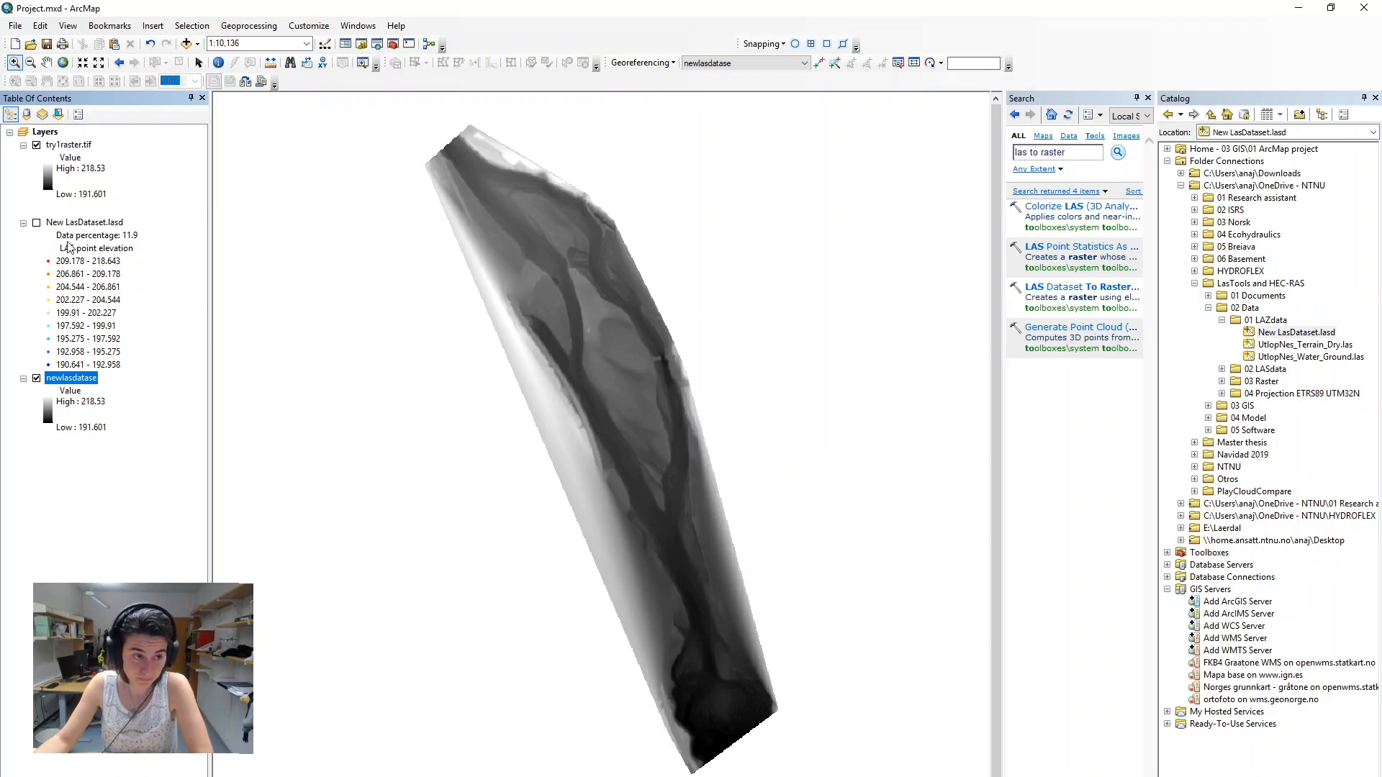
Step: Switch to File Explorer and check the exported try1raster files in the 03 Raster folder, then return to ArcMap
click(172, 776)
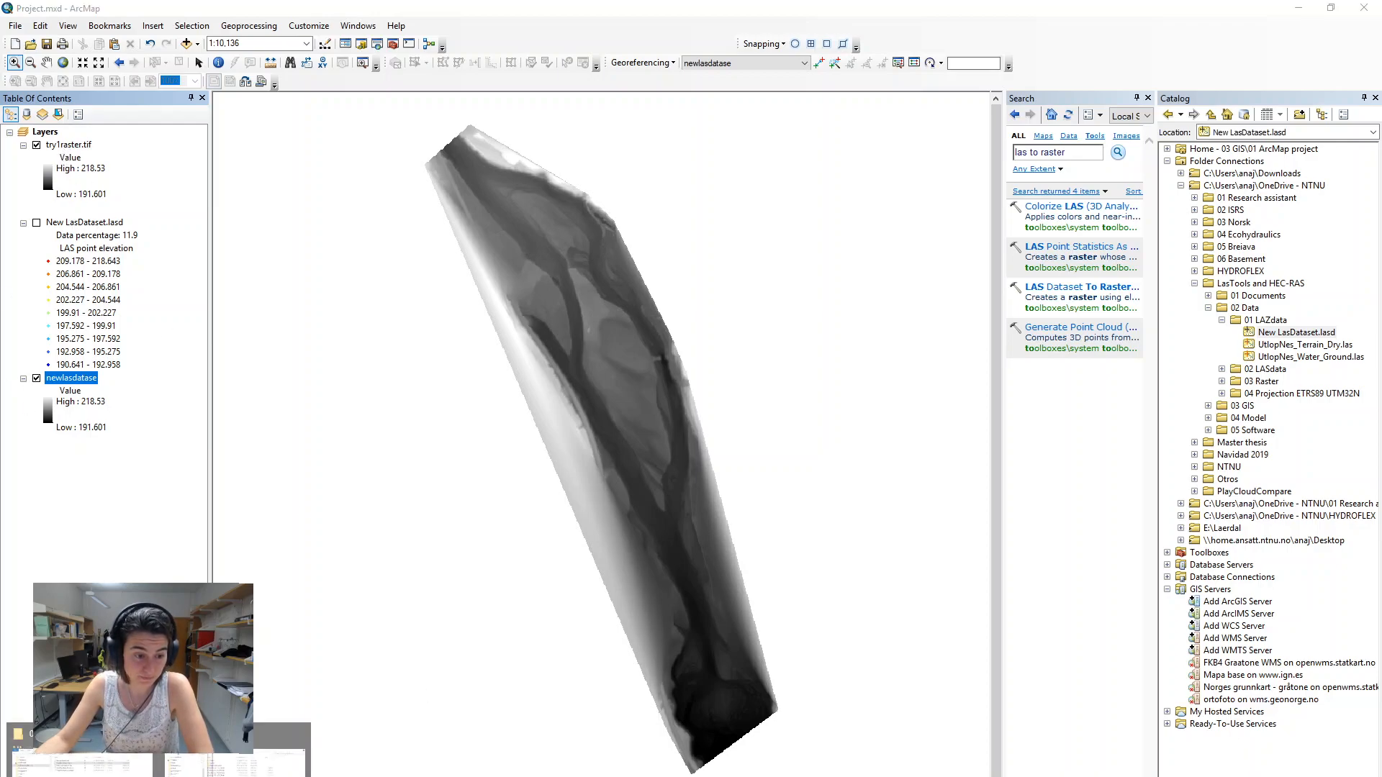
click(288, 751)
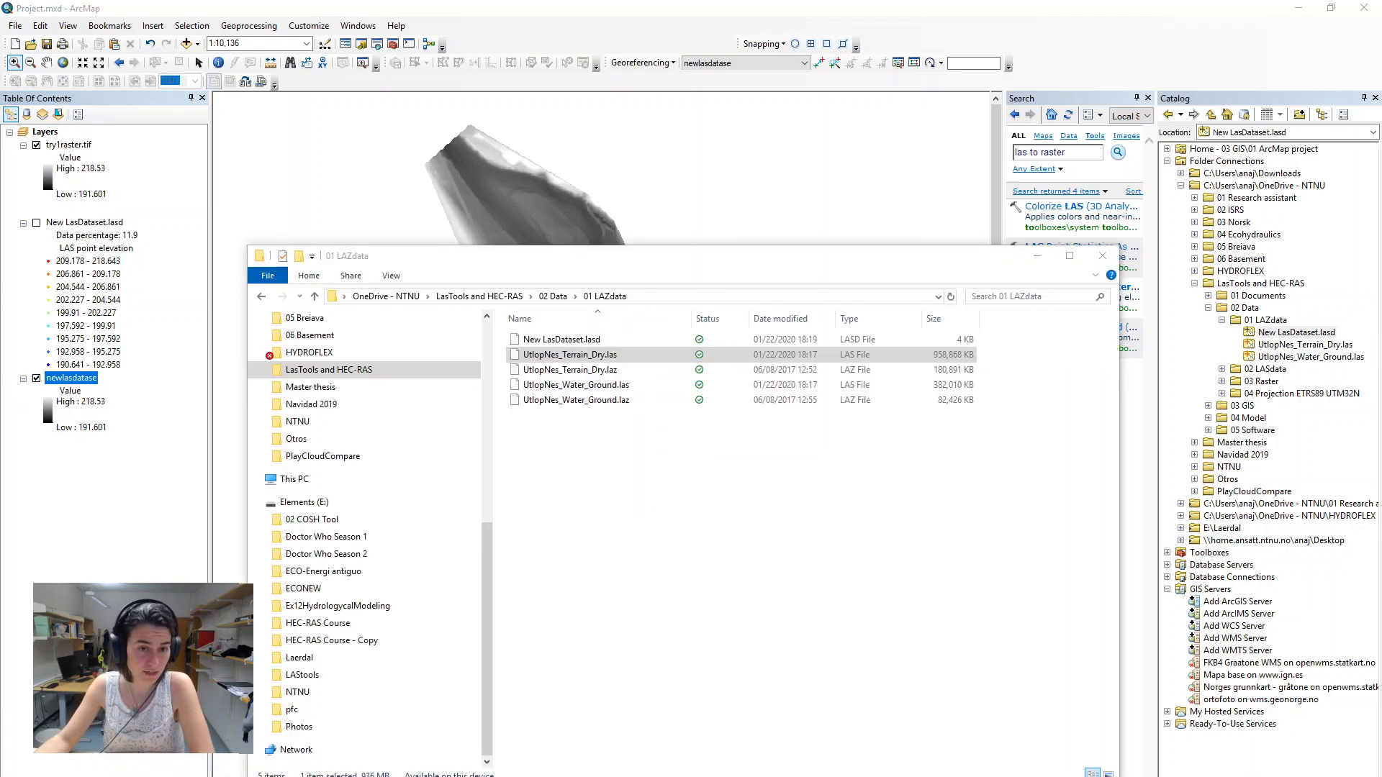
click(553, 296)
double_click(537, 370)
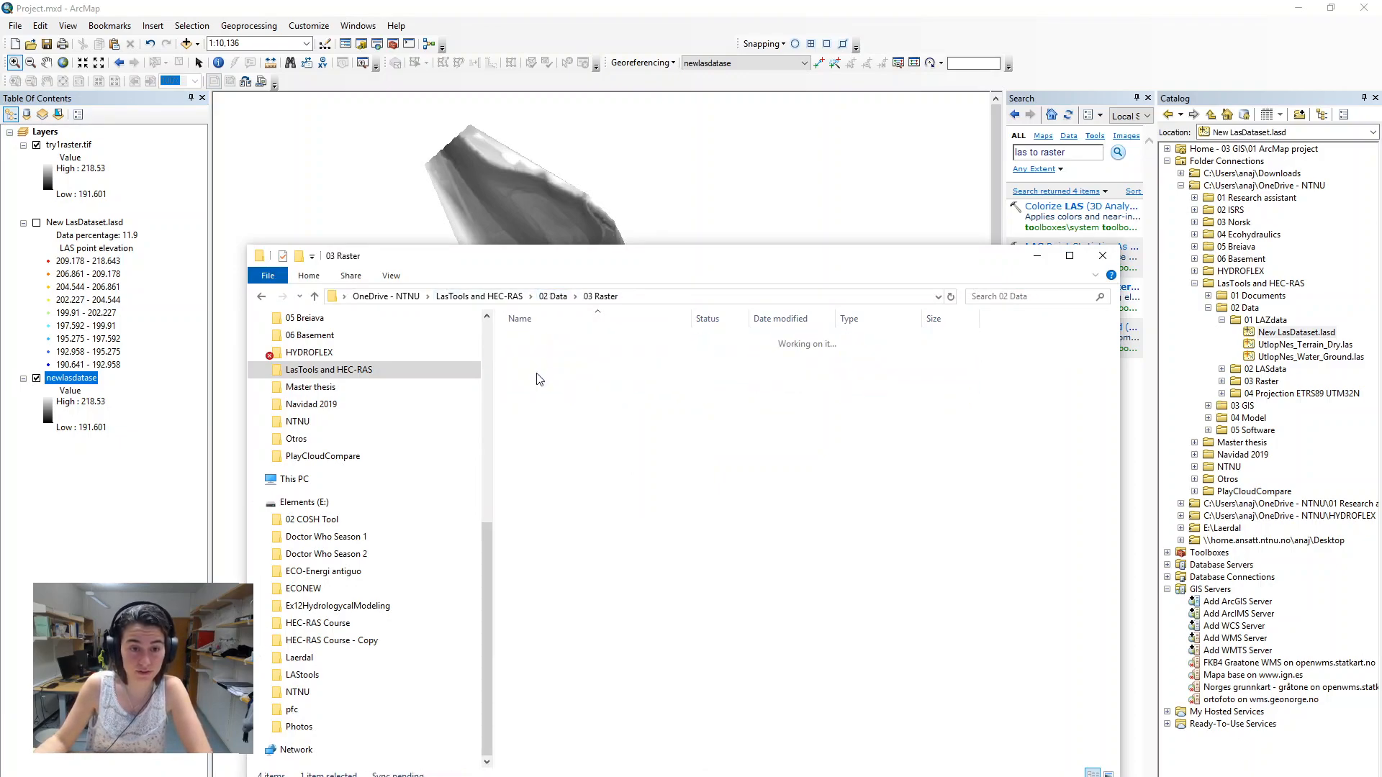
drag(578, 533, 530, 411)
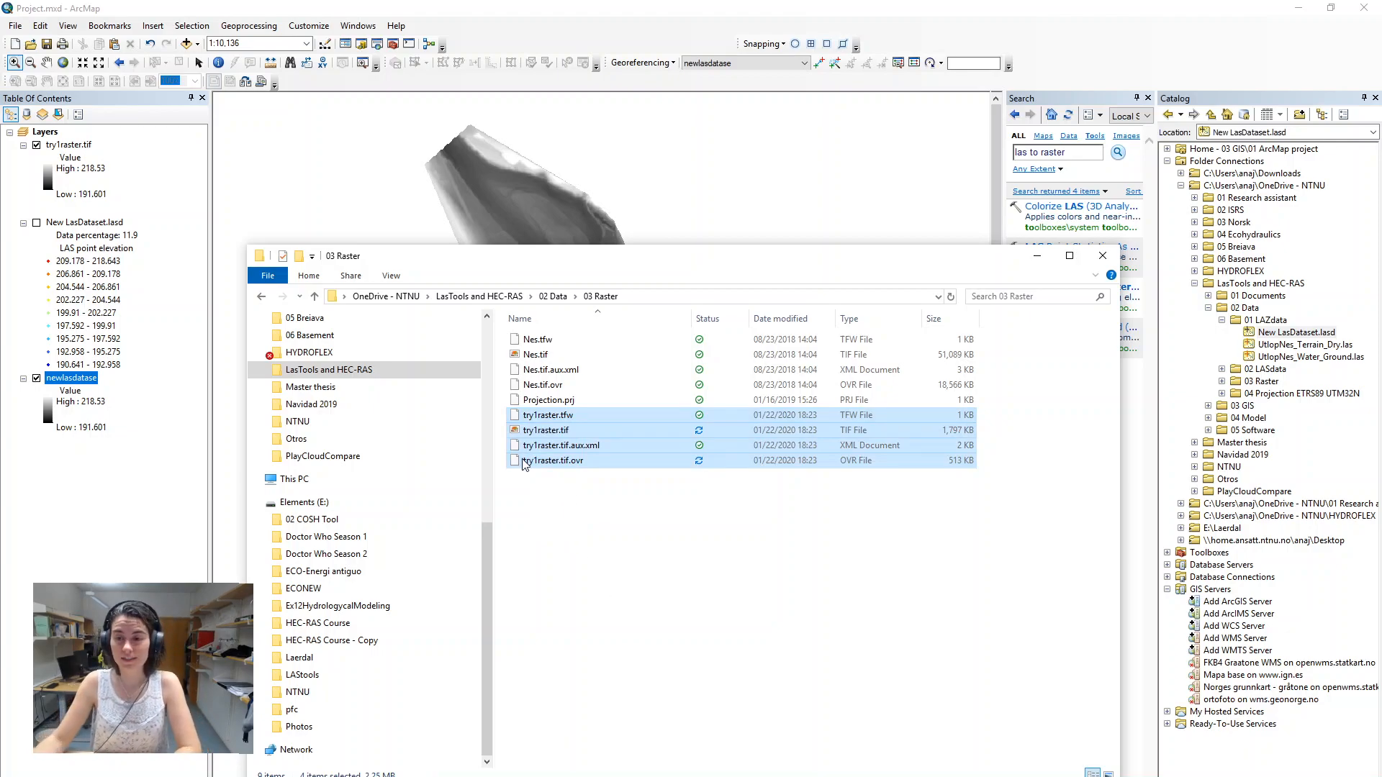
click(1037, 257)
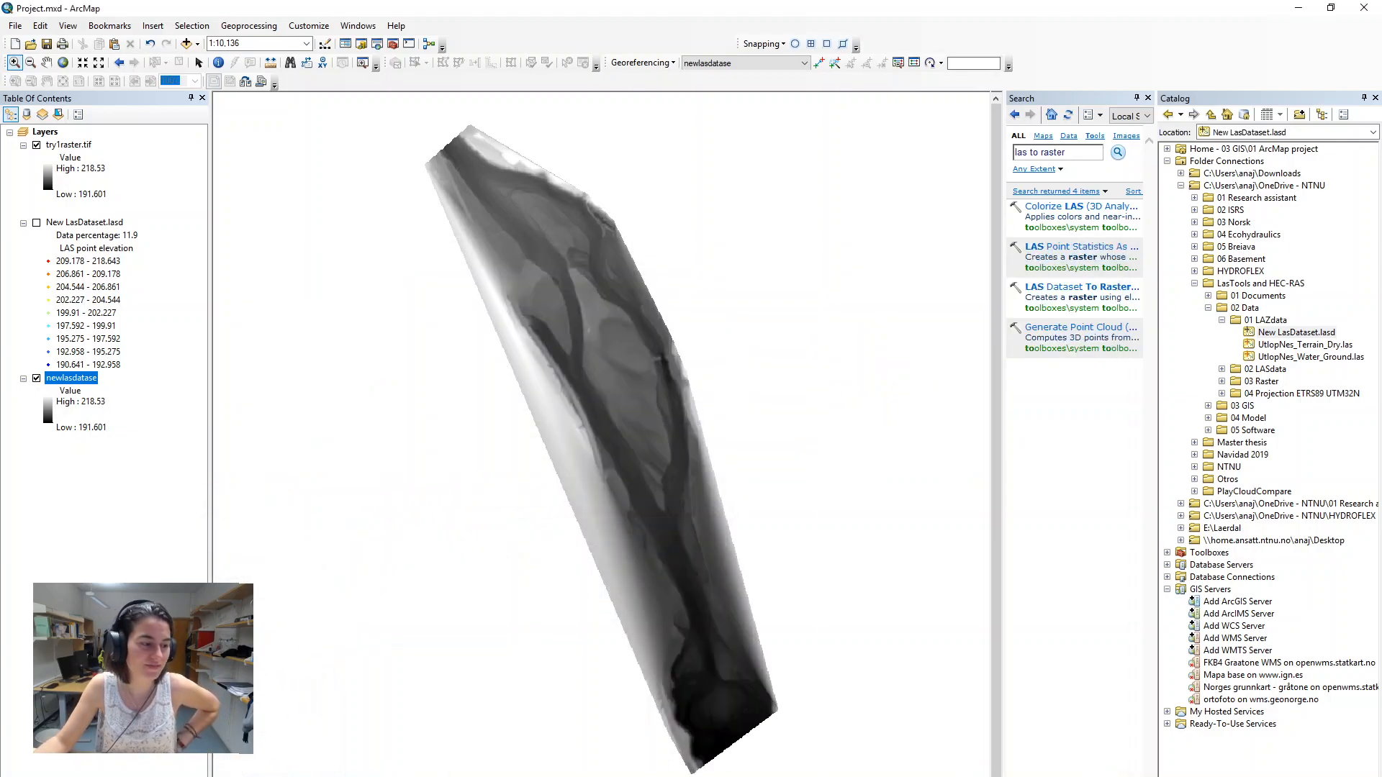